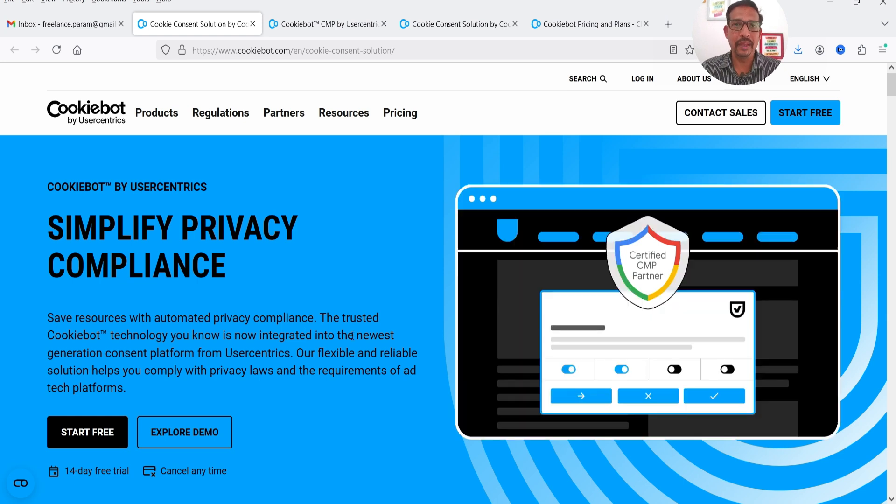
# Switch to the Cookiebot CMP tab to view its feature overview
pyautogui.hotkey('ctrl', 'Tab')
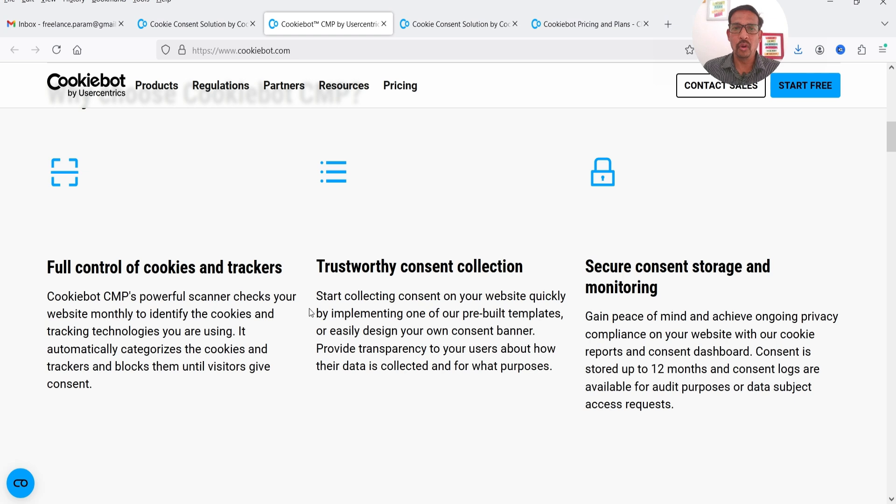
# Switch to the Cookie Consent Solution tab
pyautogui.hotkey('ctrl', 'Tab')
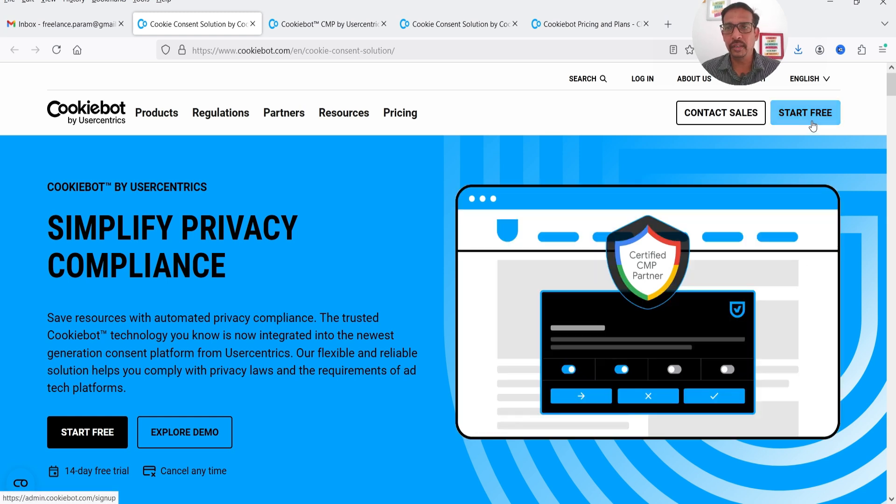
# Start the Cookiebot free trial signup with the business e-mail address
pyautogui.click(787, 120)
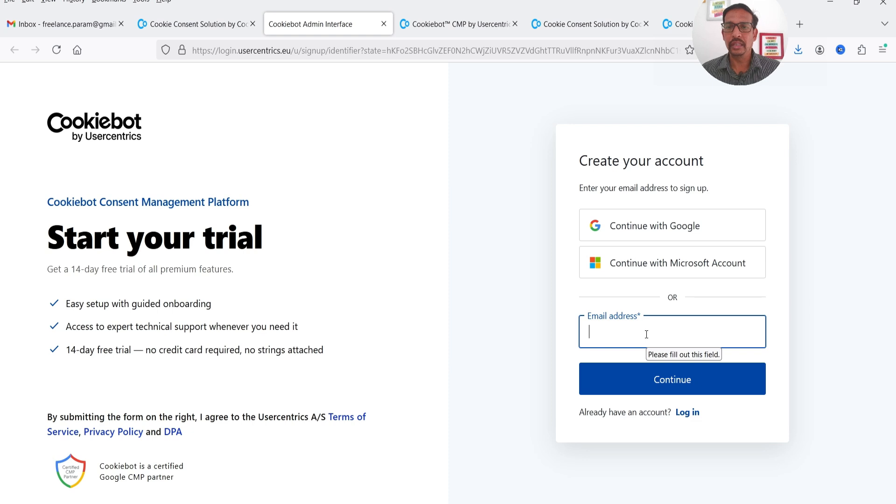
pyautogui.click(606, 384)
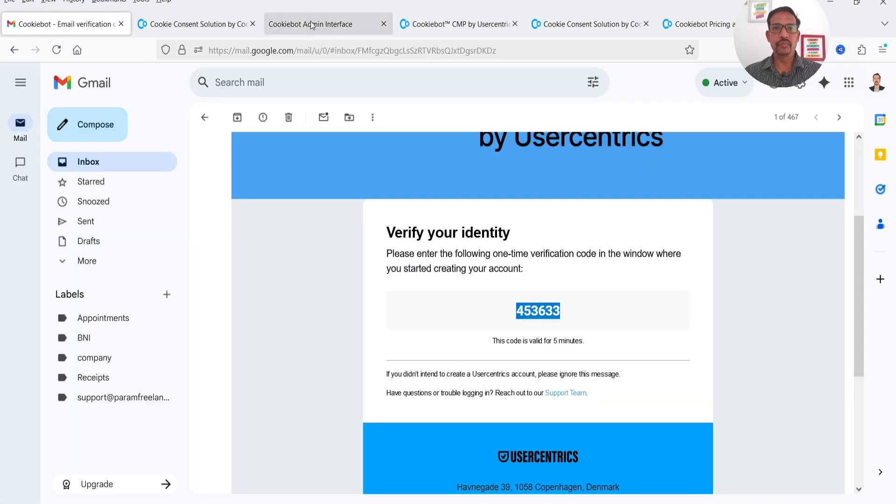
# Verify with the emailed 6-digit code, set the account password, and decline saving it
pyautogui.click(311, 24)
pyautogui.click(472, 372)
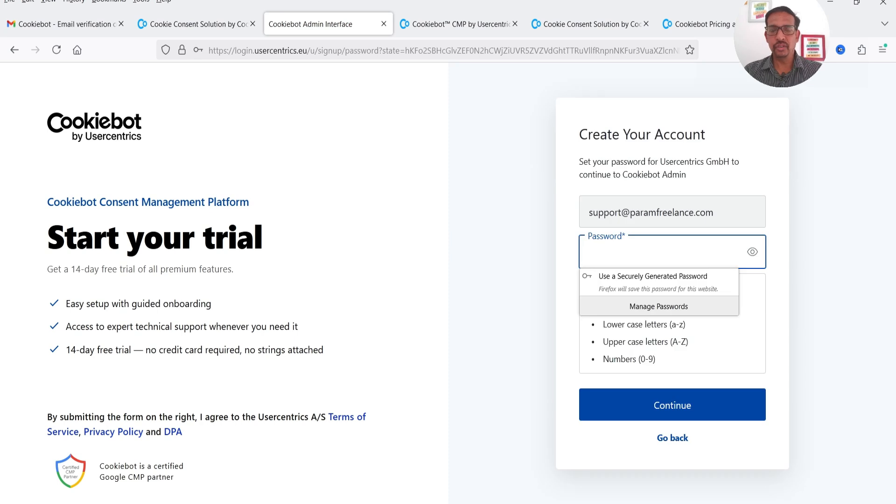
pyautogui.write('•••••••')
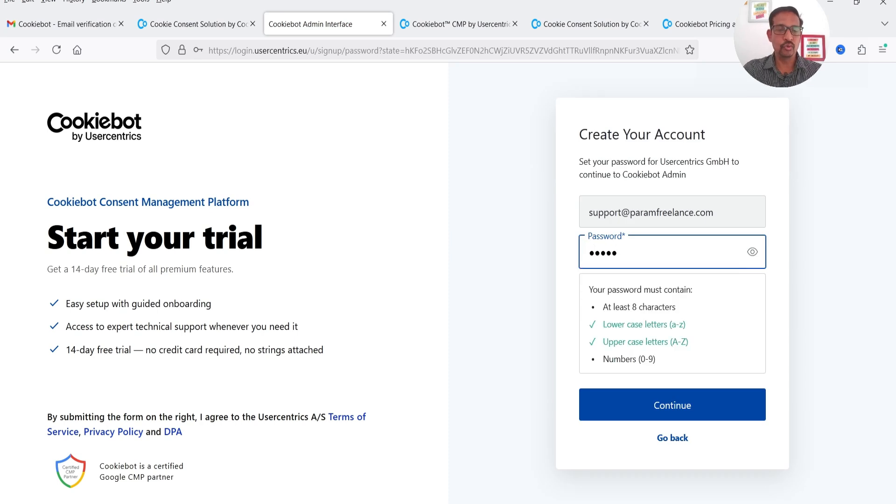
pyautogui.write('••')
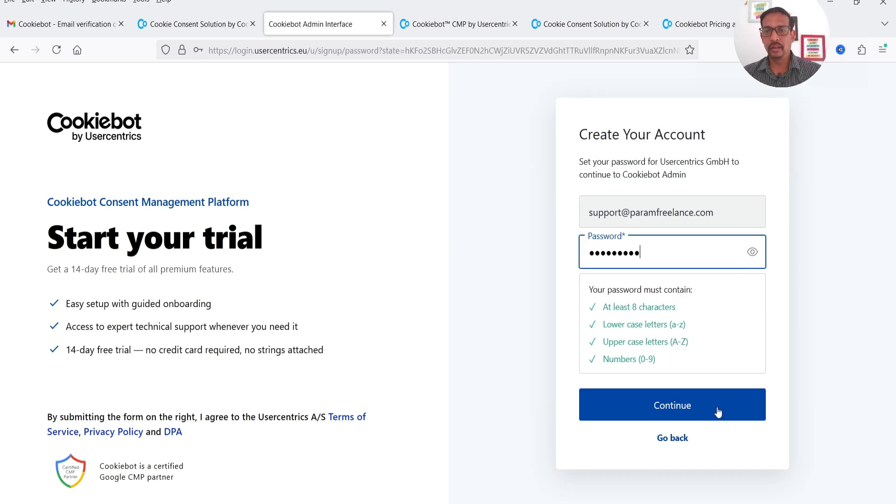
pyautogui.click(658, 420)
pyautogui.click(369, 199)
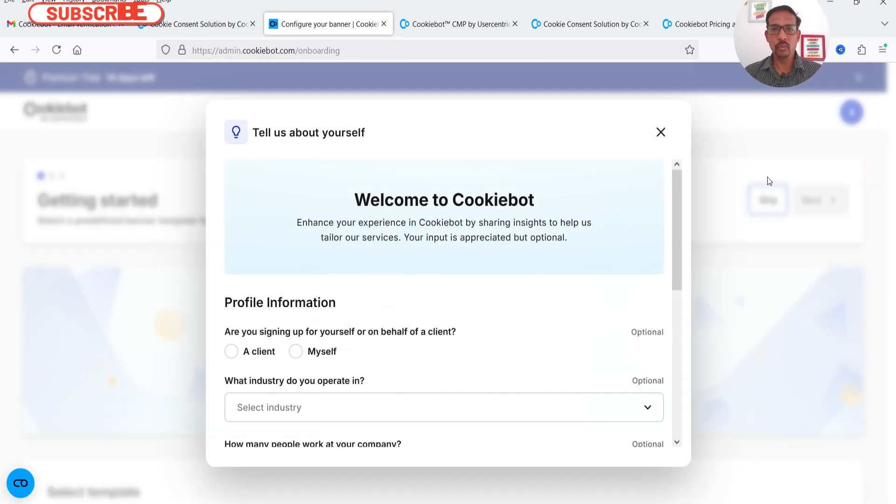
# Answer the survey: signing up for Myself, Technology / Software industry, company size 2-10
pyautogui.scroll(-1, 534, 226)
pyautogui.scroll(-2, 534, 227)
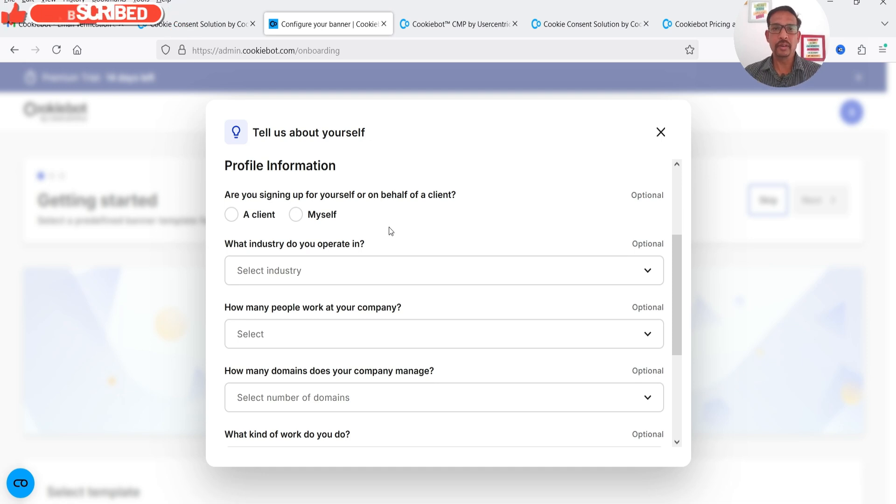
pyautogui.click(297, 215)
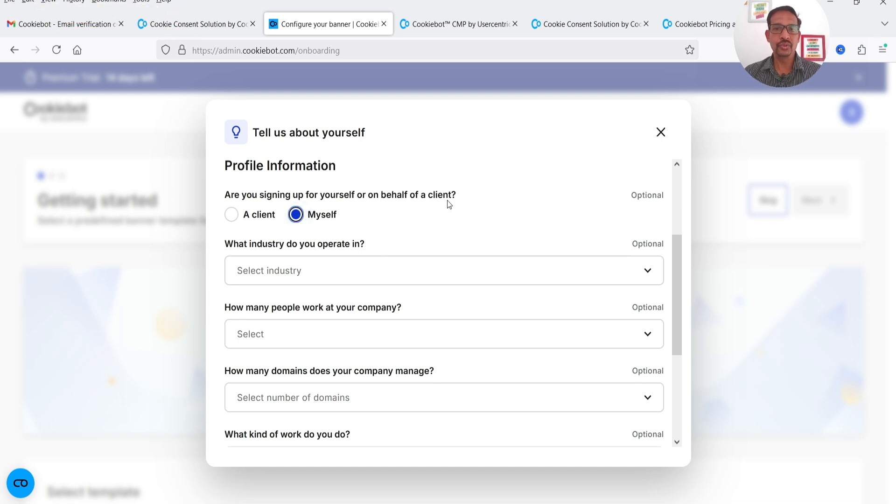
pyautogui.scroll(-1, 446, 202)
pyautogui.click(381, 208)
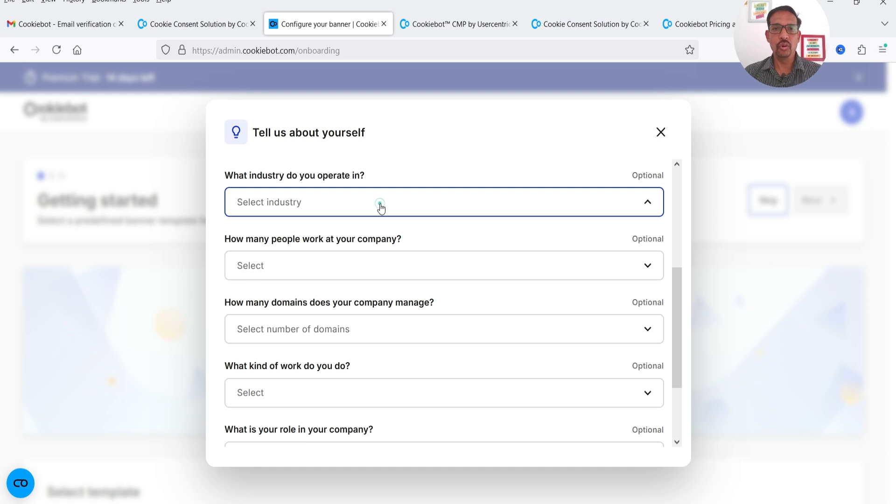
pyautogui.moveTo(395, 252); pyautogui.dragTo(393, 355)
pyautogui.click(300, 340)
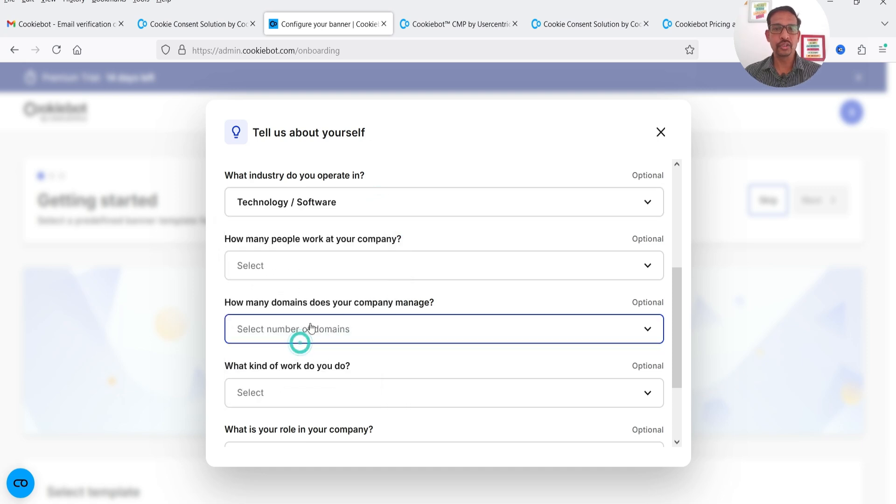
pyautogui.click(310, 274)
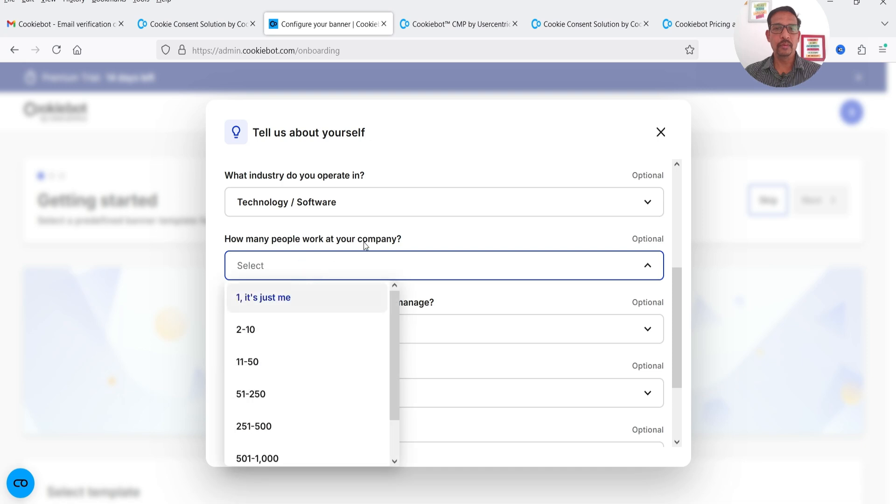
pyautogui.click(296, 332)
# Set domains managed to 1, work to Web Development, and role to Business Owner / Founder
pyautogui.scroll(-2, 411, 228)
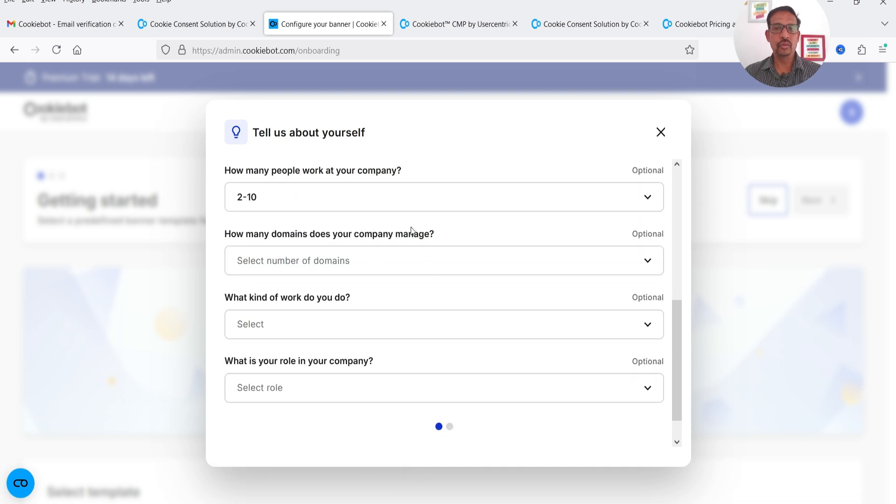
pyautogui.click(387, 261)
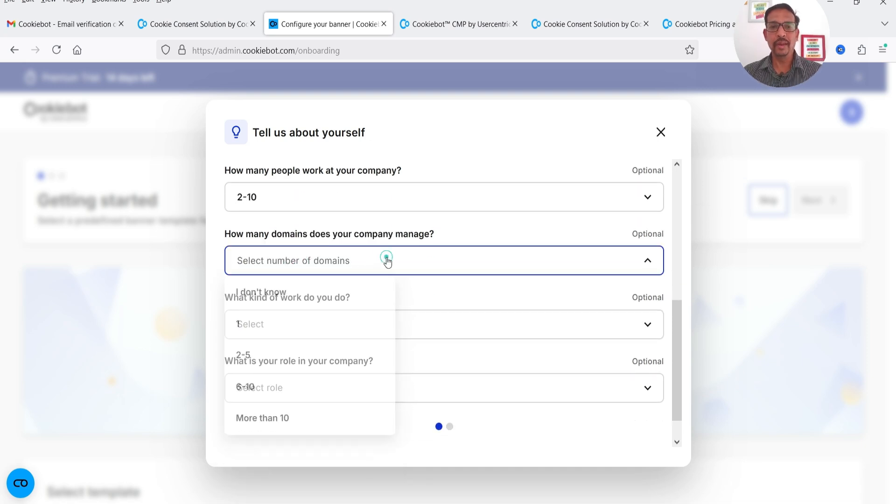
pyautogui.click(274, 326)
pyautogui.scroll(-1, 466, 229)
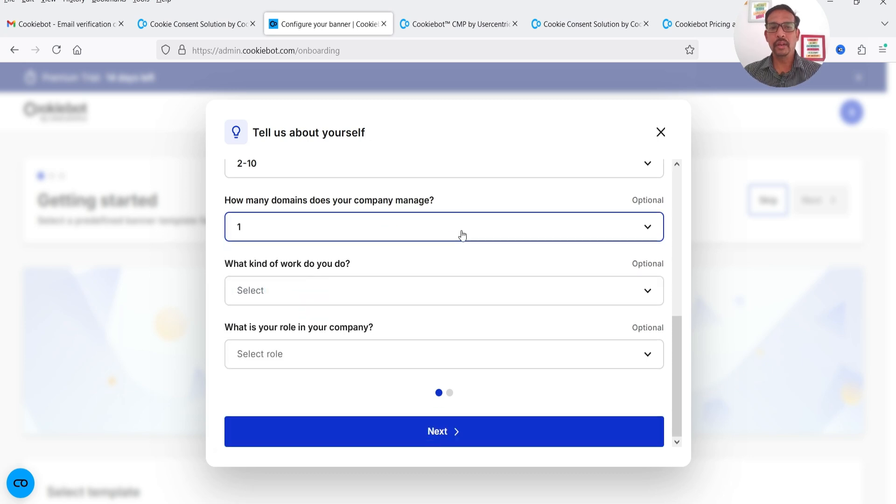
pyautogui.click(370, 293)
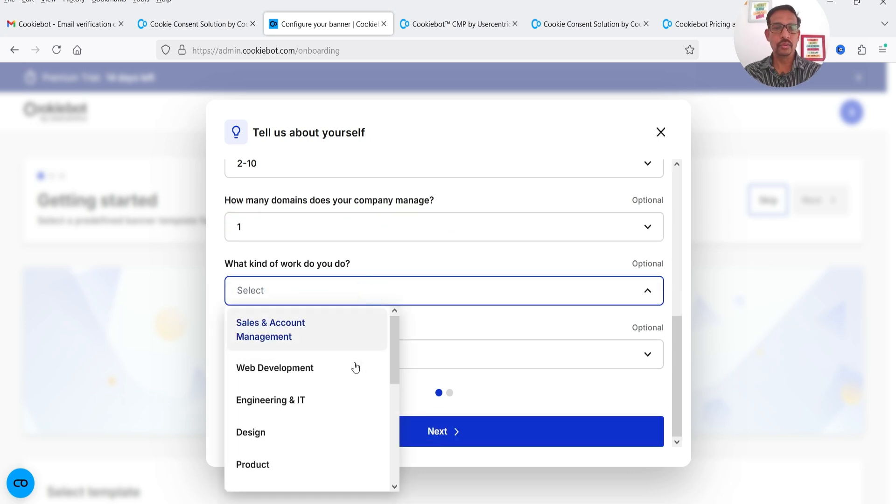
pyautogui.click(316, 381)
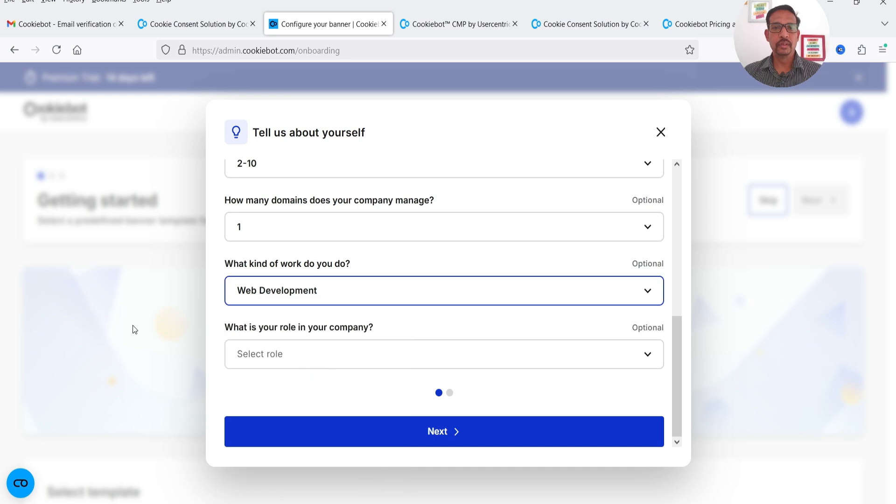
pyautogui.click(350, 295)
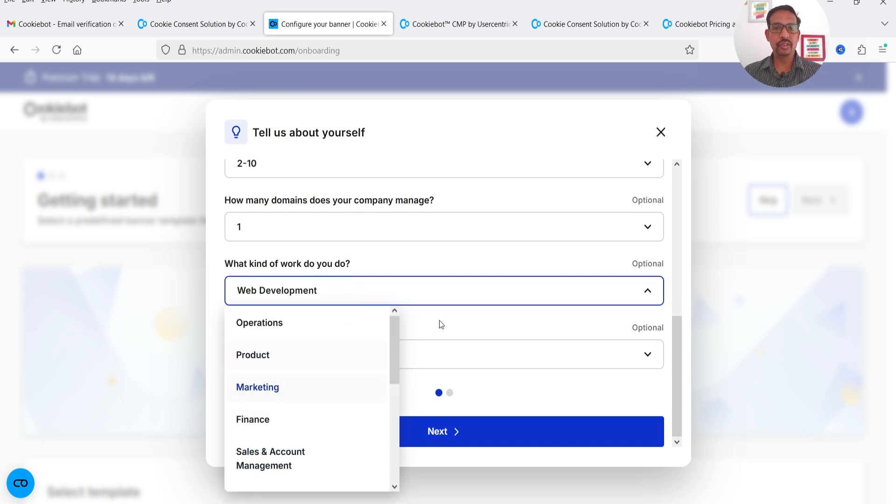
pyautogui.click(474, 255)
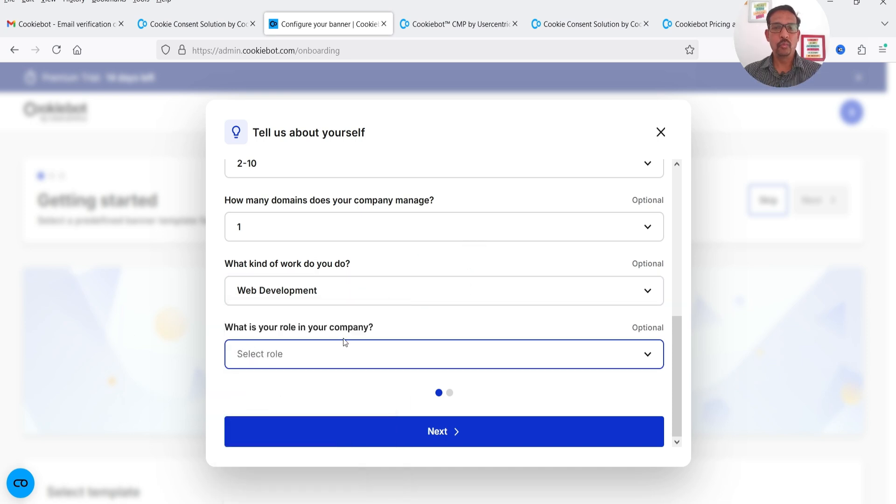
pyautogui.click(348, 358)
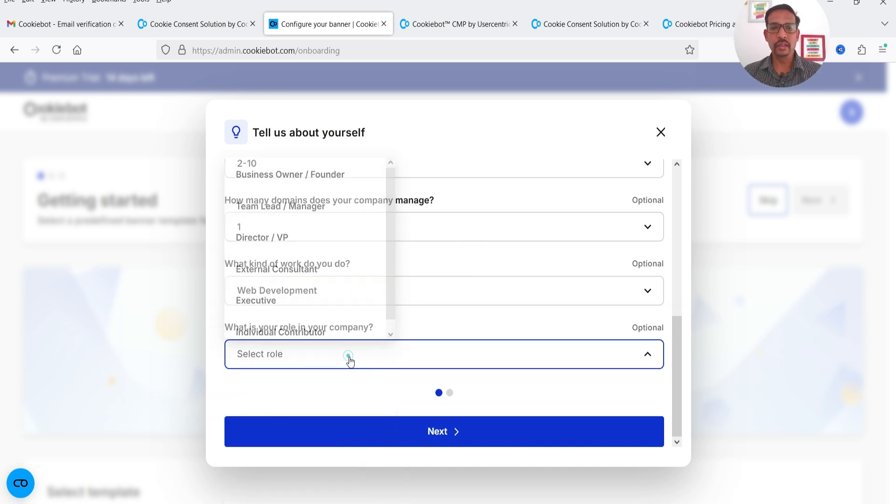
pyautogui.click(317, 167)
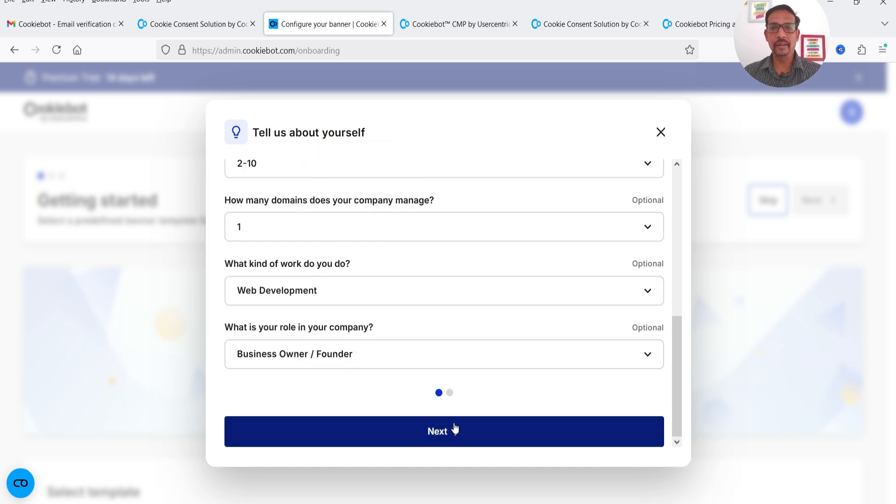
# Pick meeting Google privacy requirements as the goal, Recommendation as the source, and submit the survey
pyautogui.click(454, 430)
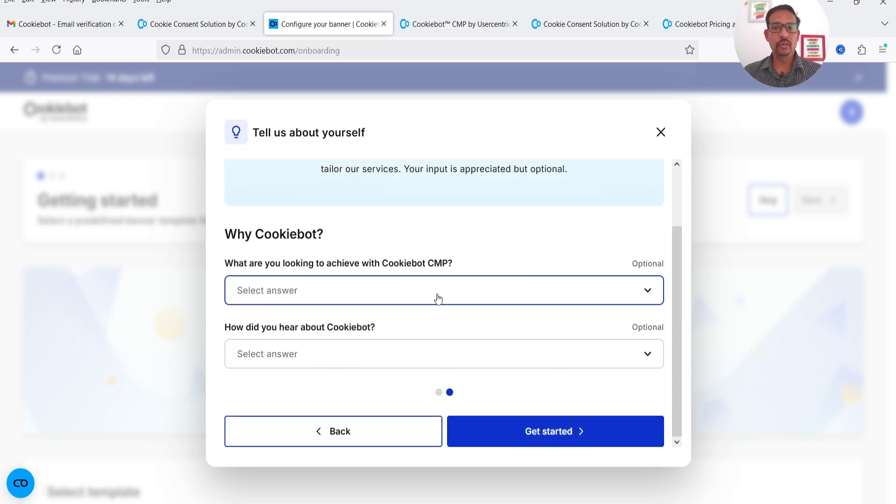
pyautogui.click(327, 291)
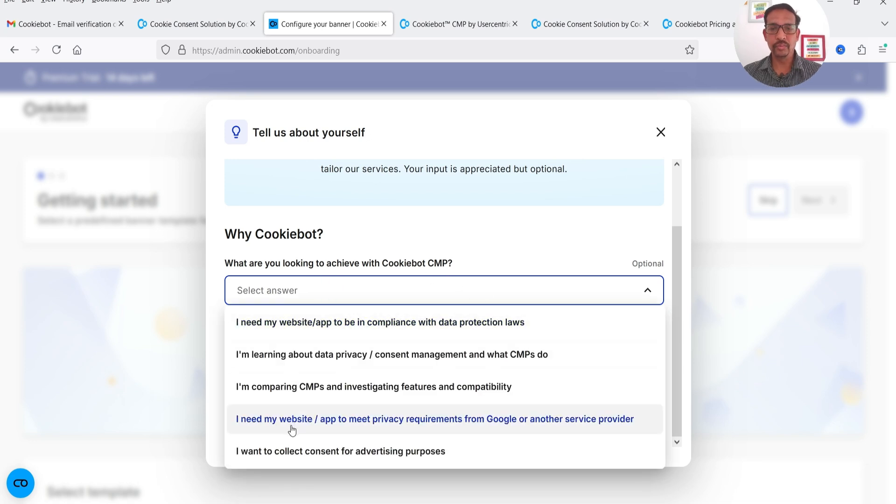
pyautogui.click(351, 421)
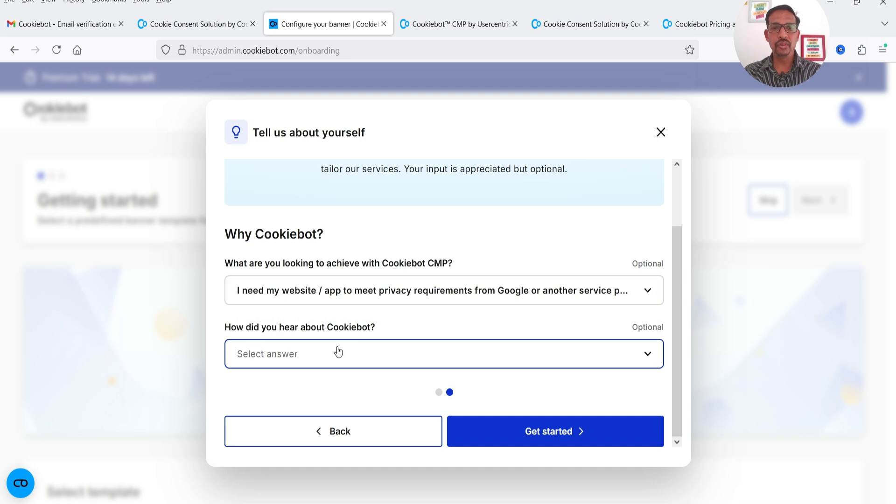
pyautogui.click(353, 352)
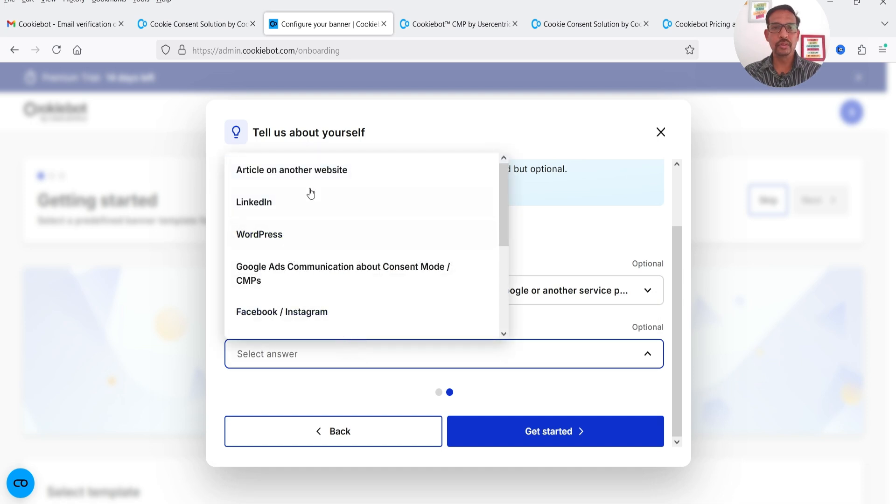
pyautogui.scroll(-3, 327, 303)
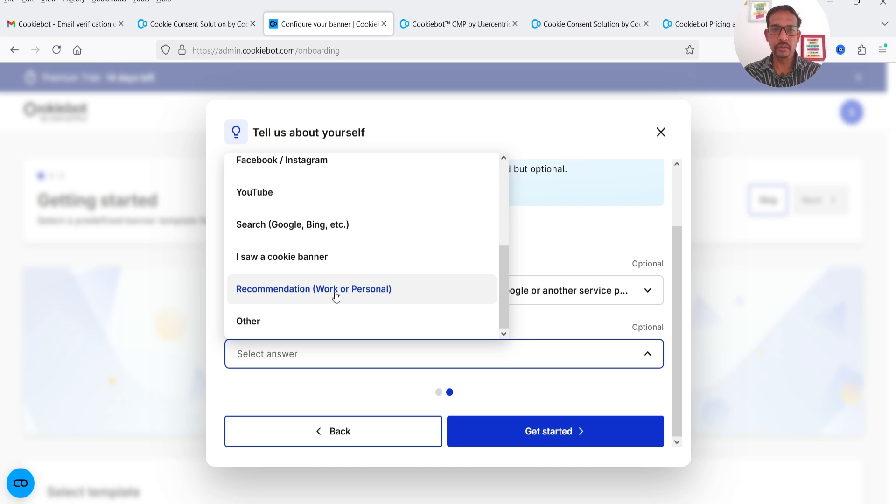
pyautogui.click(336, 296)
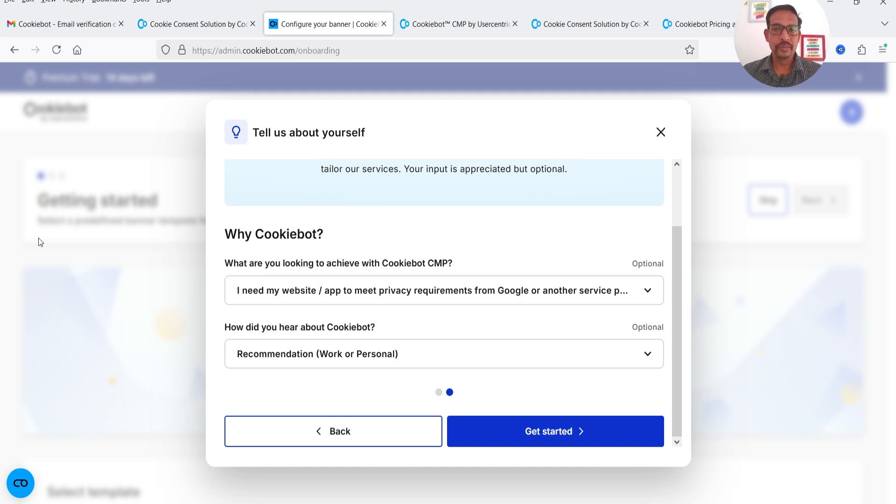
pyautogui.click(532, 430)
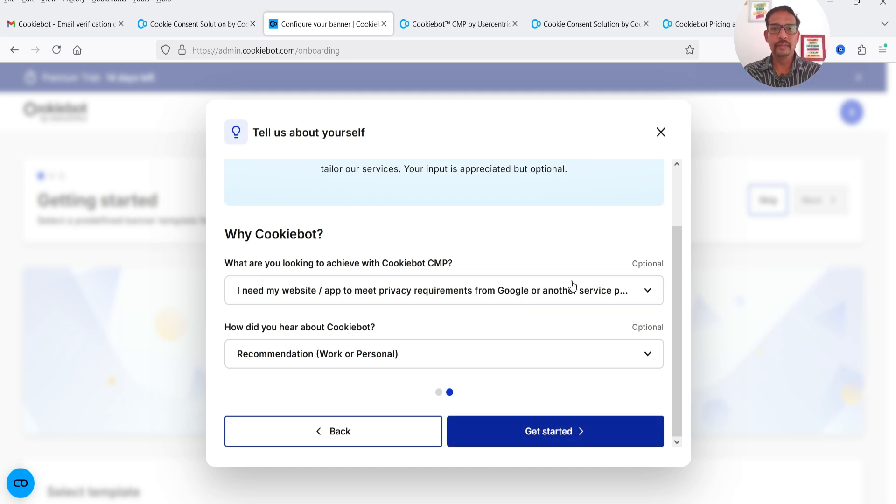
pyautogui.scroll(-3, 690, 241)
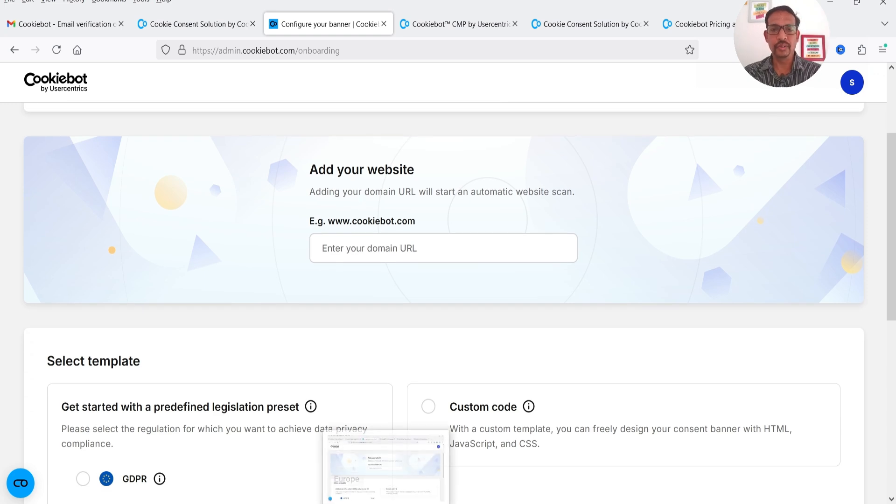
# Copy the paramfreelance.com address from the WordPress site into the Cookiebot domain field
pyautogui.click(286, 503)
pyautogui.click(354, 6)
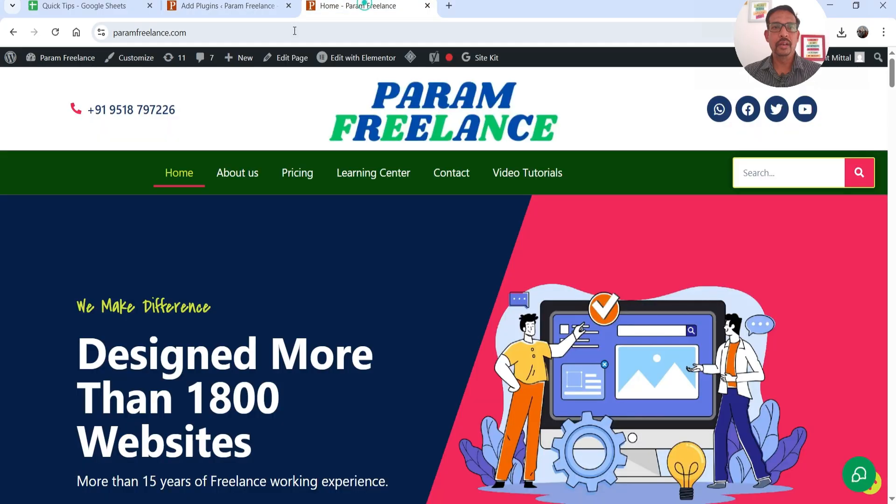
pyautogui.click(283, 29)
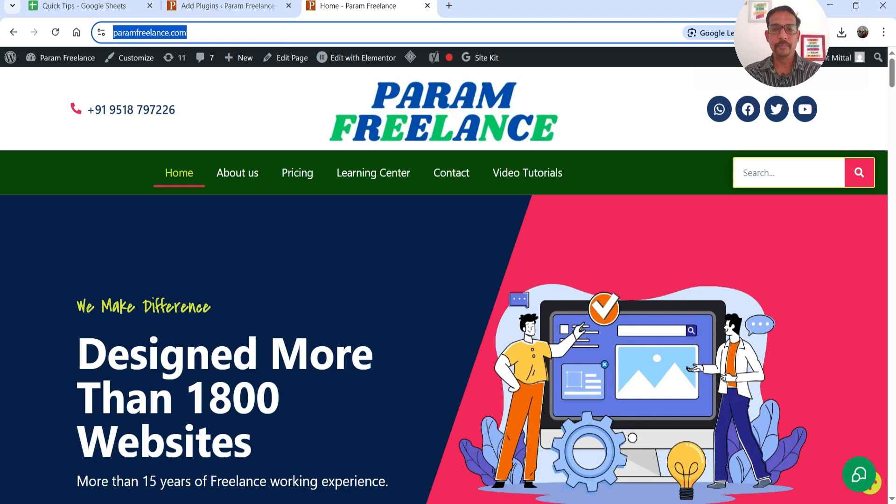
pyautogui.hotkey('ctrl', 'c')
pyautogui.hotkey('alt', 'Tab')
pyautogui.click(396, 240)
pyautogui.hotkey('ctrl', 'v')
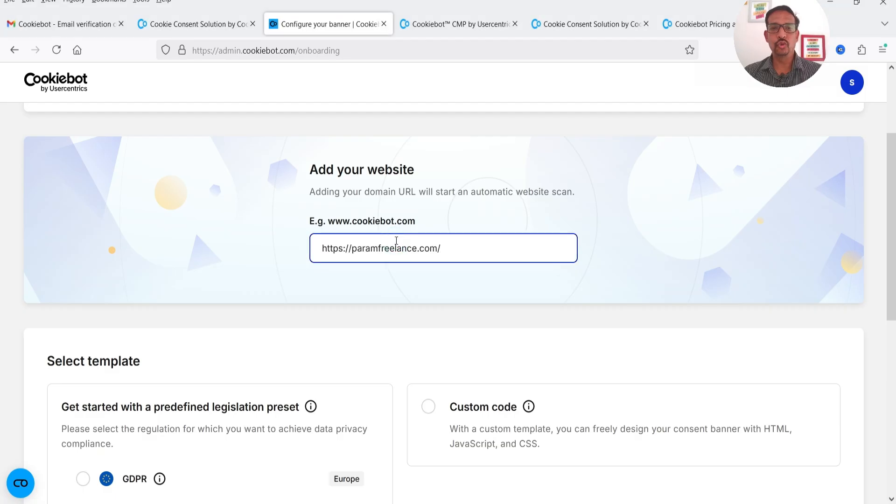
# Choose the GDPR legislation preset and continue to the banner design step
pyautogui.scroll(-3, 653, 235)
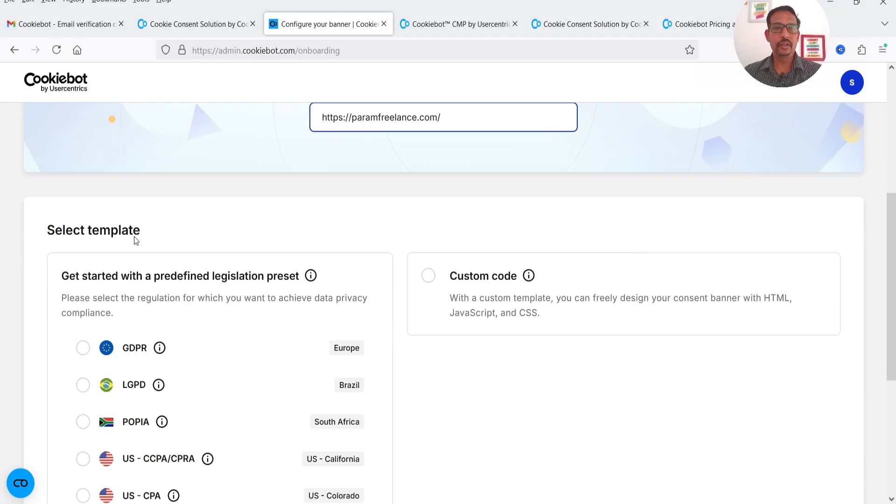
pyautogui.scroll(-3, 326, 279)
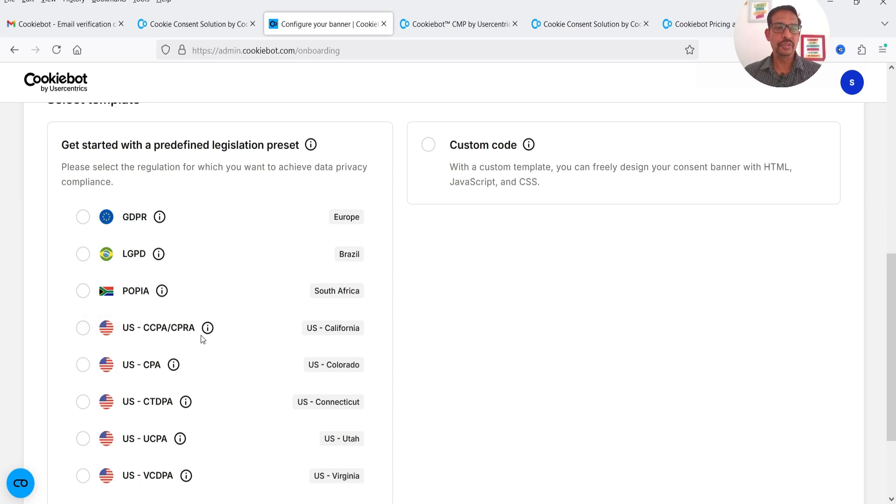
pyautogui.click(83, 218)
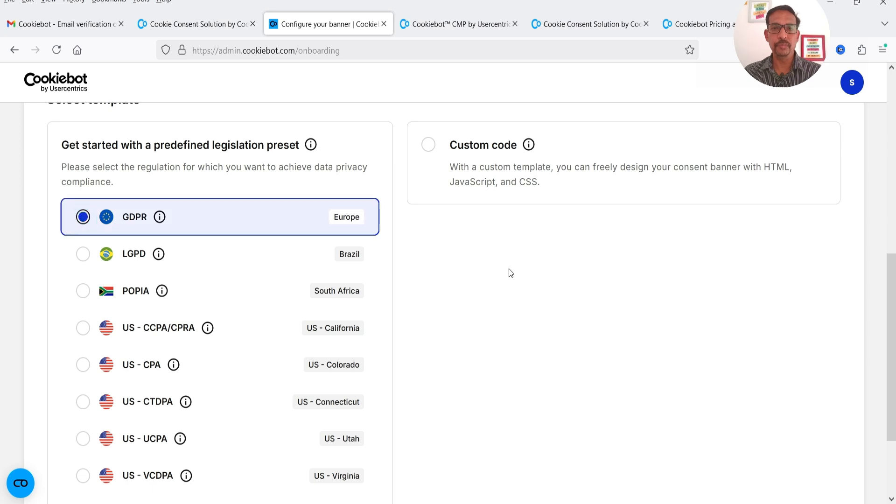
pyautogui.scroll(3, 546, 308)
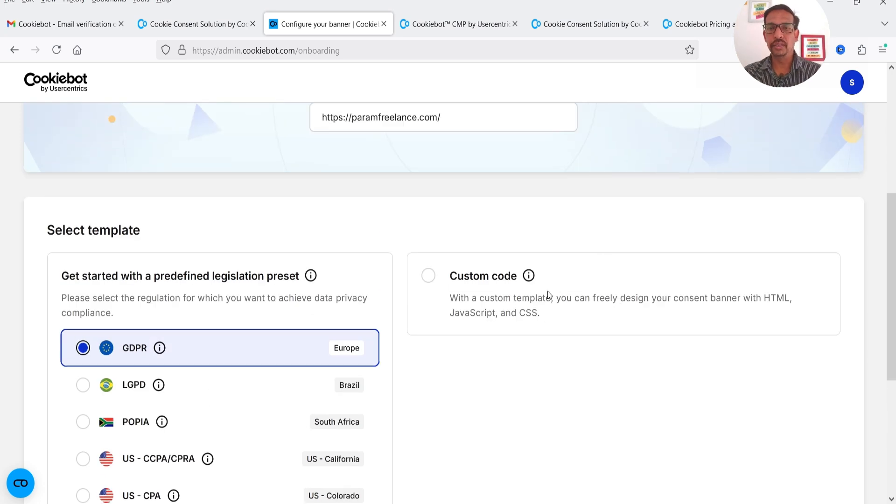
pyautogui.scroll(-3, 114, 226)
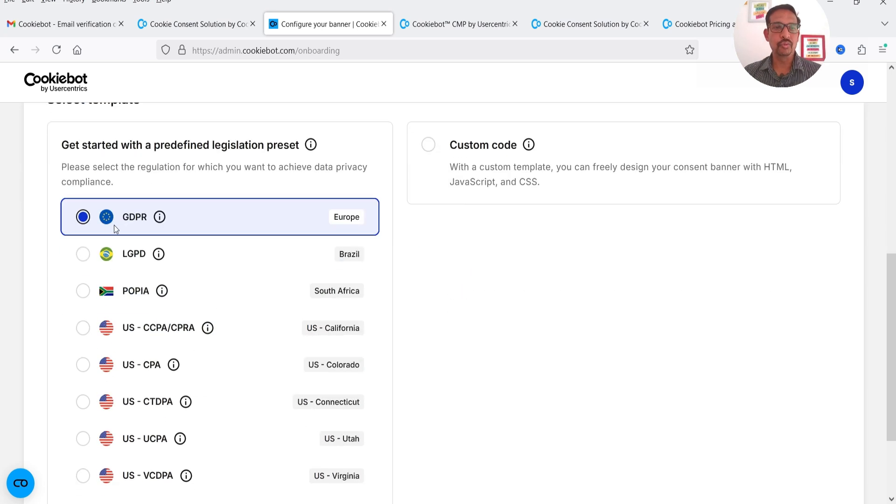
pyautogui.scroll(4, 725, 310)
pyautogui.scroll(5, 717, 312)
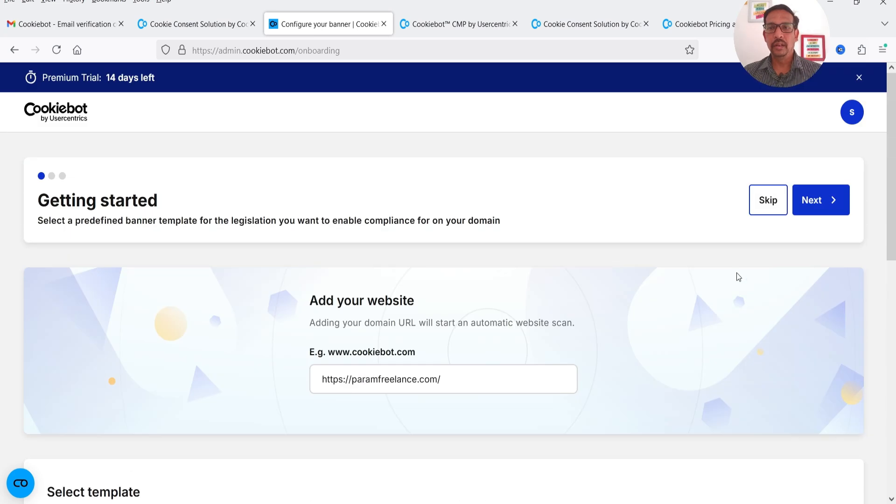
pyautogui.click(810, 203)
pyautogui.scroll(-3, 607, 256)
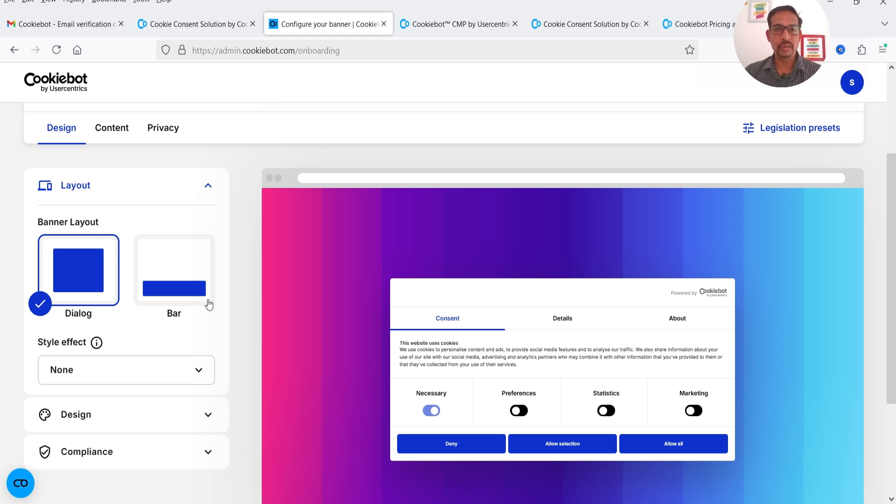
# Try the Bar layout, return to Dialog, and keep the style effect at None
pyautogui.click(176, 288)
pyautogui.scroll(-3, 685, 259)
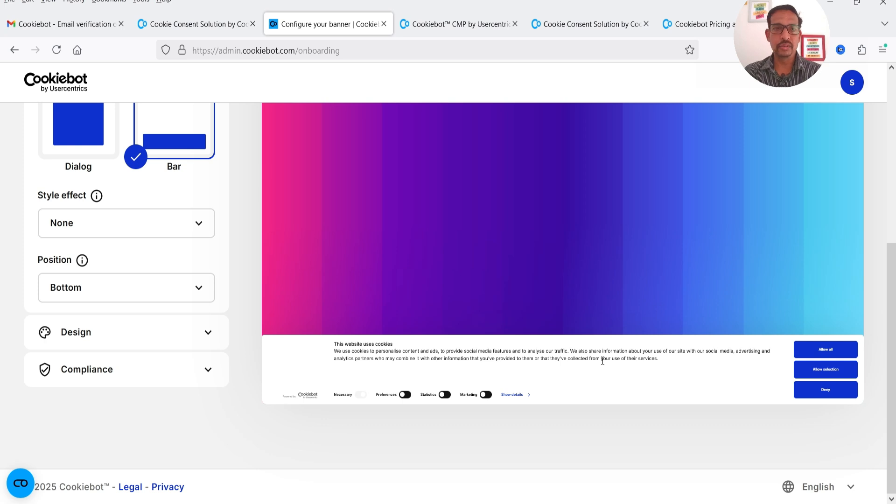
pyautogui.scroll(1, 140, 210)
pyautogui.click(77, 191)
pyautogui.scroll(-1, 192, 248)
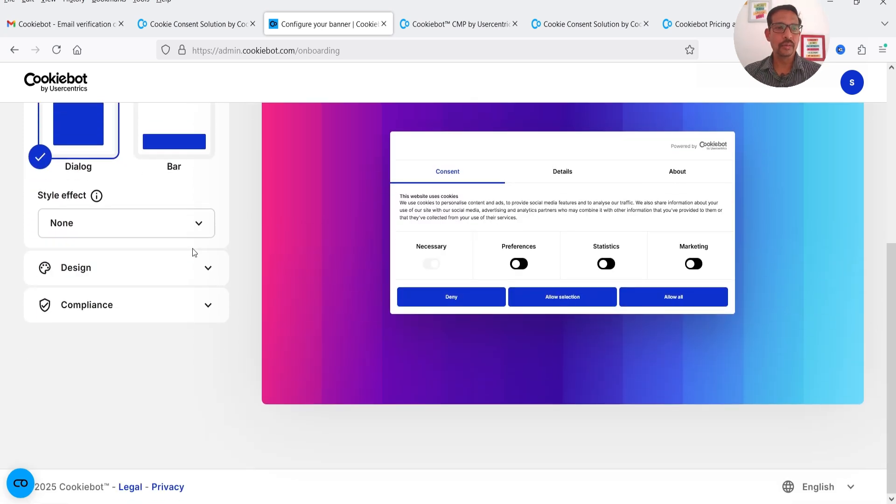
pyautogui.click(158, 226)
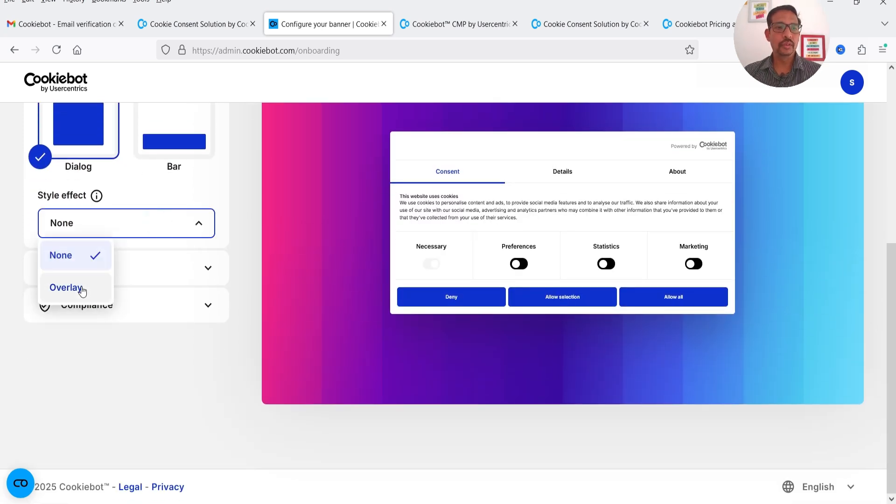
pyautogui.click(169, 189)
# In Design options, try the Dark theme, then return to Light
pyautogui.click(113, 265)
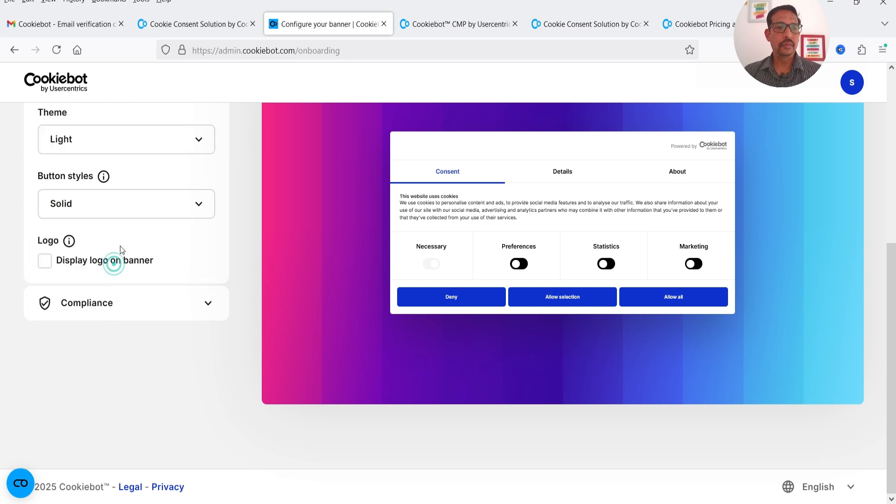
pyautogui.click(109, 142)
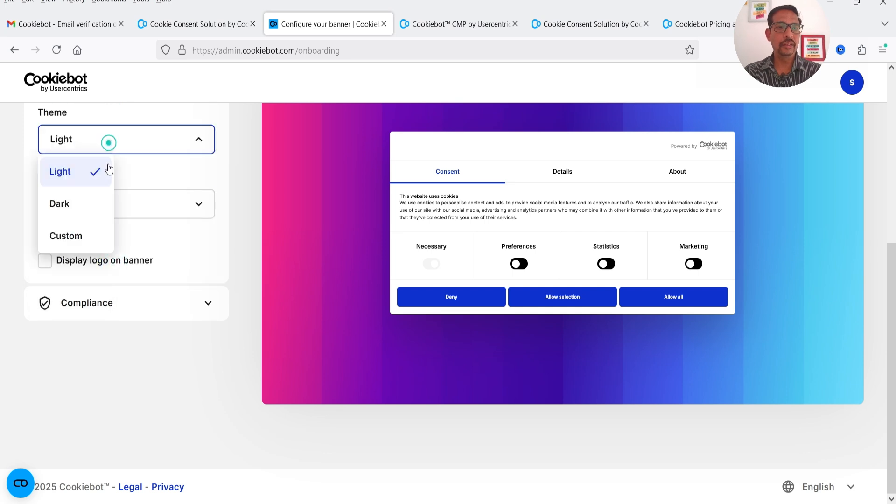
pyautogui.click(68, 208)
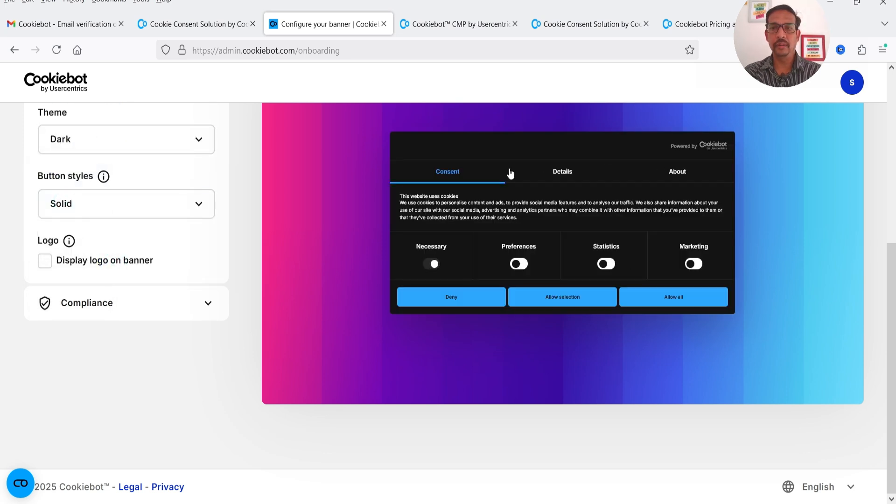
pyautogui.click(150, 203)
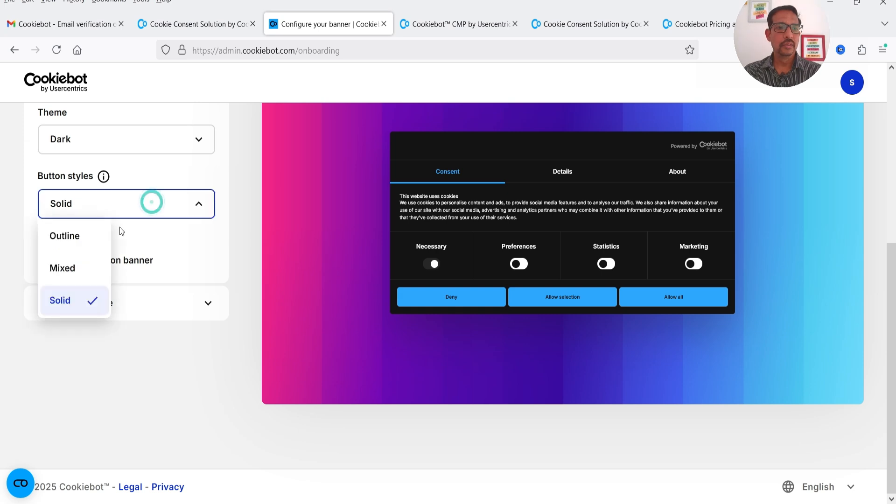
pyautogui.click(129, 136)
pyautogui.click(79, 174)
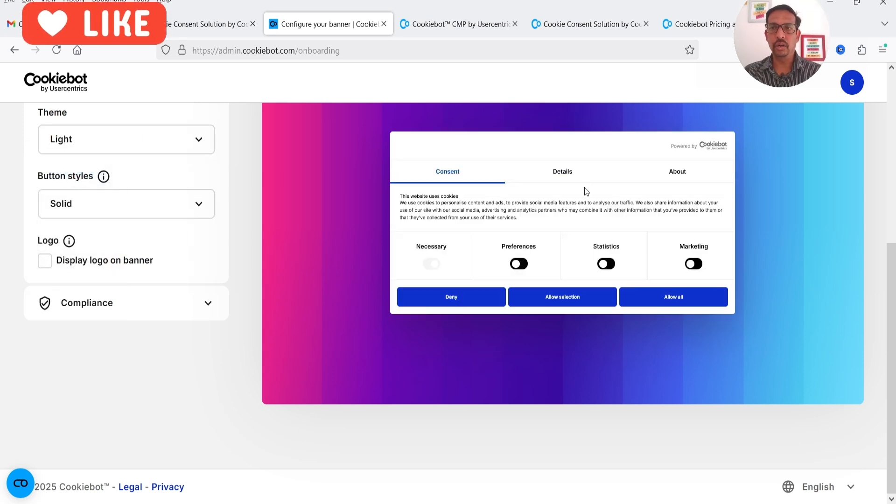
# Try Outline and Mixed button styles, then set the buttons back to Solid
pyautogui.click(104, 205)
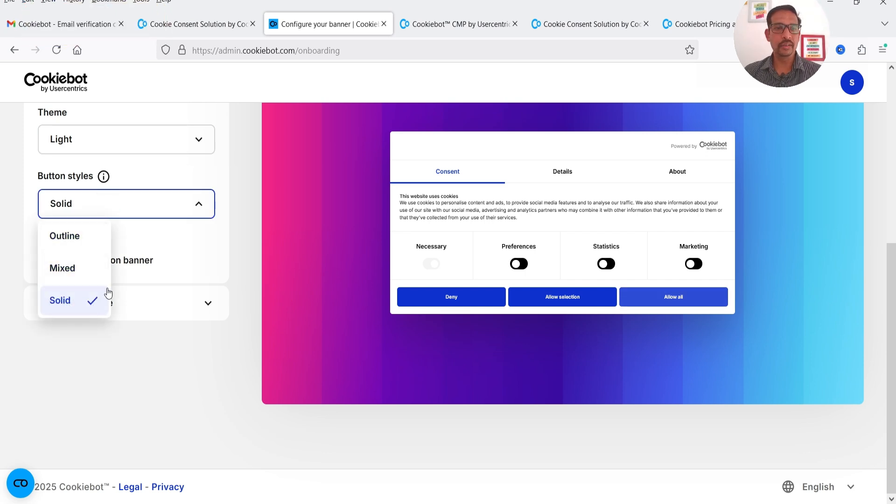
pyautogui.click(72, 232)
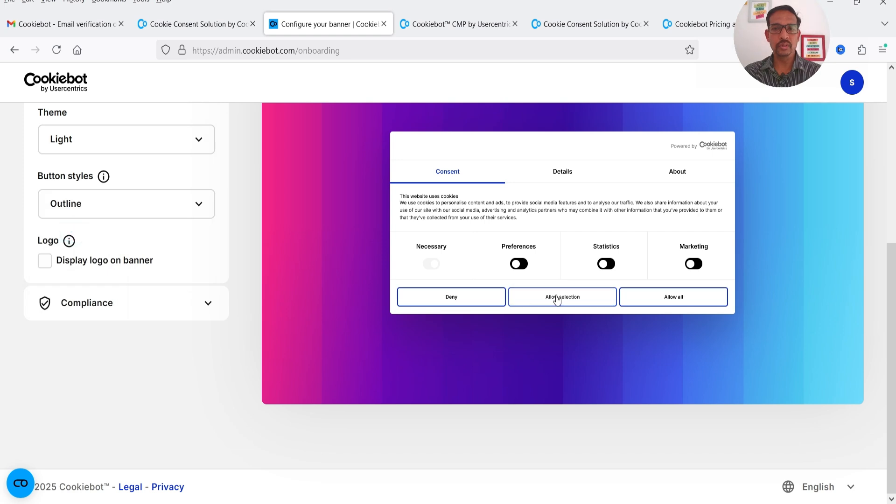
pyautogui.click(137, 206)
pyautogui.click(72, 278)
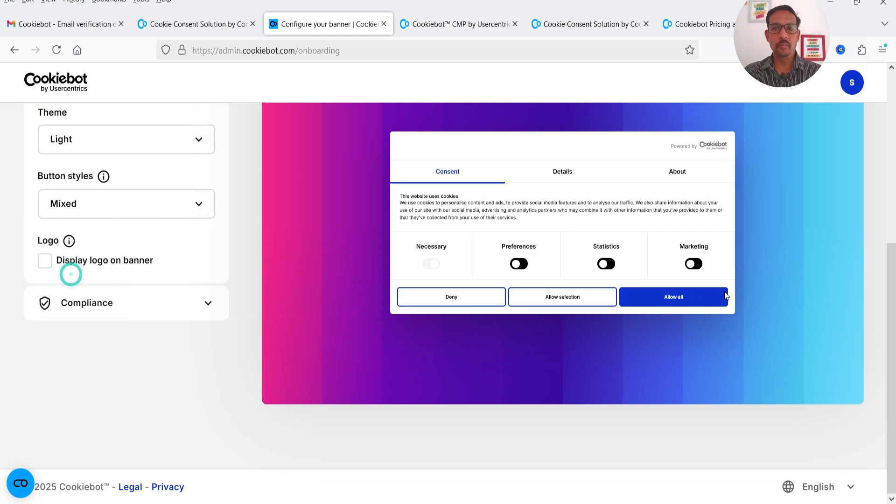
pyautogui.click(136, 204)
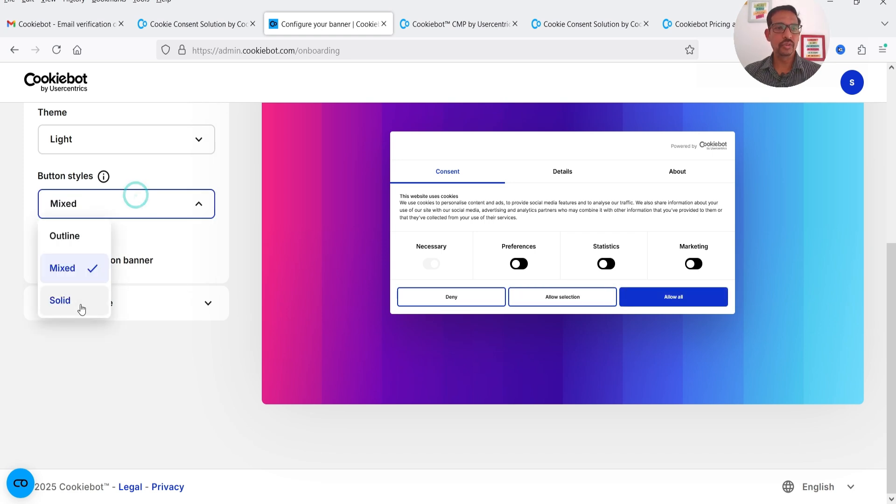
pyautogui.click(77, 301)
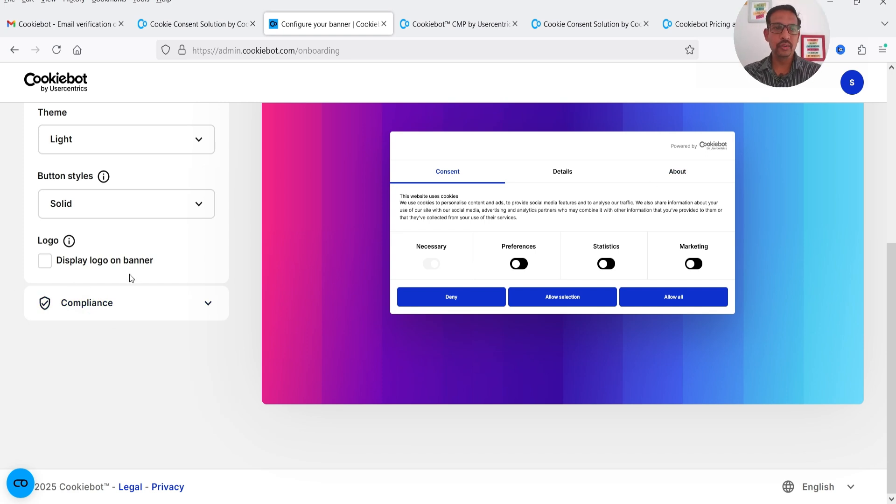
# Turn the banner logo on, then remove it again
pyautogui.click(46, 261)
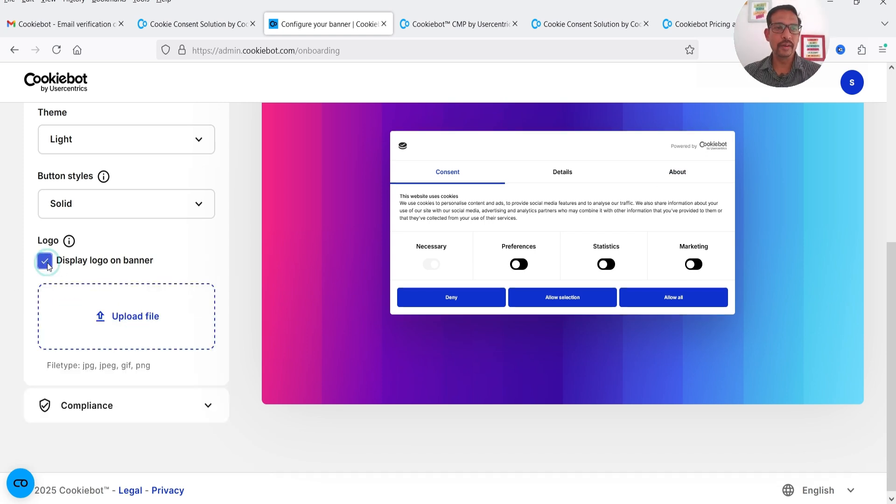
pyautogui.click(131, 314)
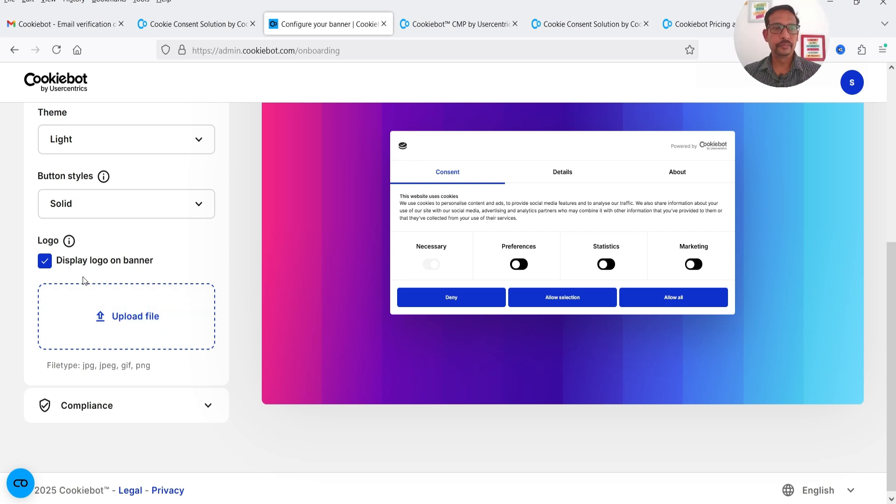
pyautogui.click(46, 265)
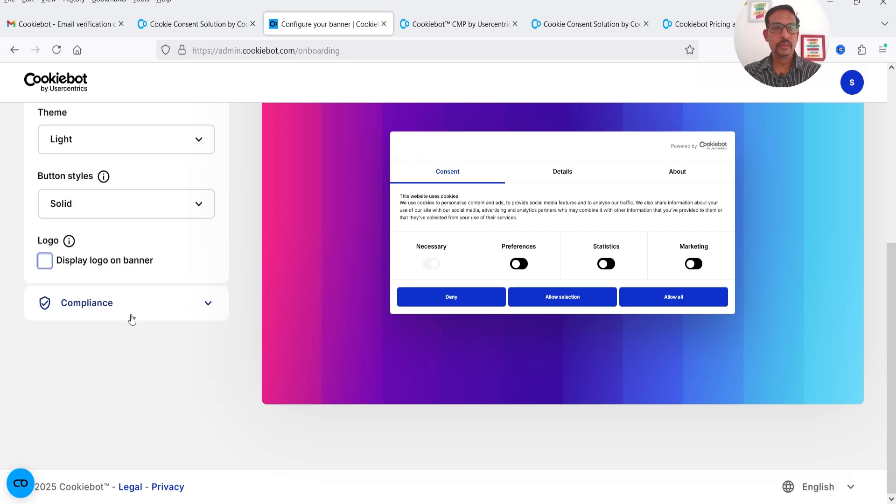
pyautogui.click(132, 320)
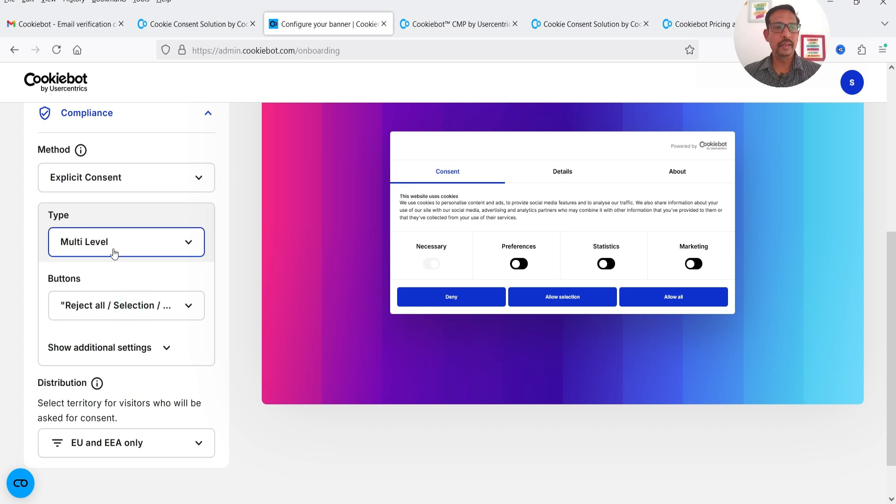
# Try Accept only and Accept/Decline consent types, then return to Multi Level consent
pyautogui.click(115, 255)
pyautogui.click(107, 308)
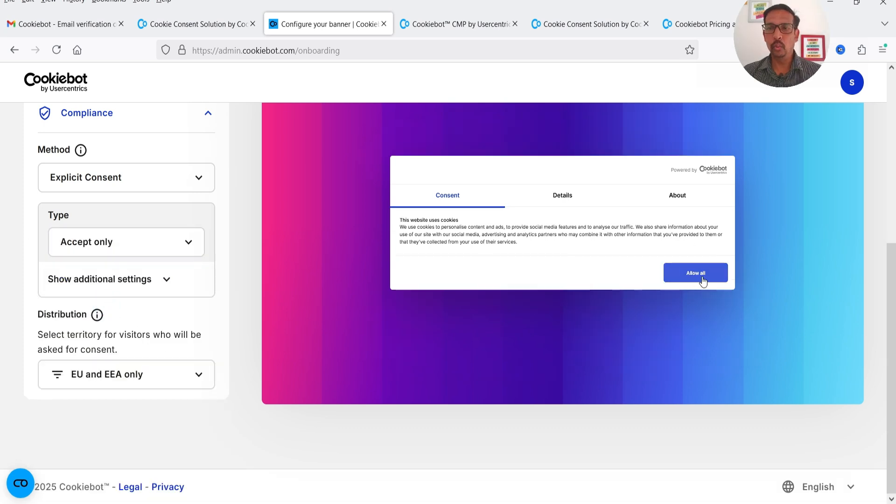
pyautogui.click(143, 239)
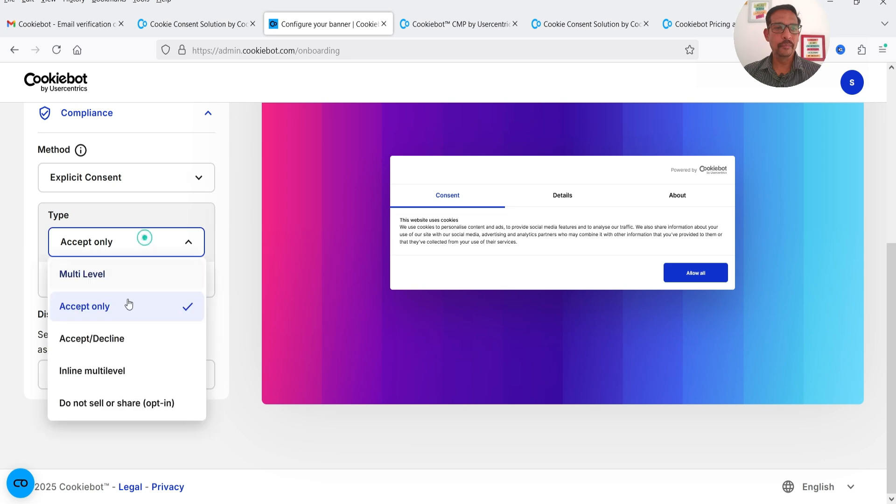
pyautogui.click(119, 331)
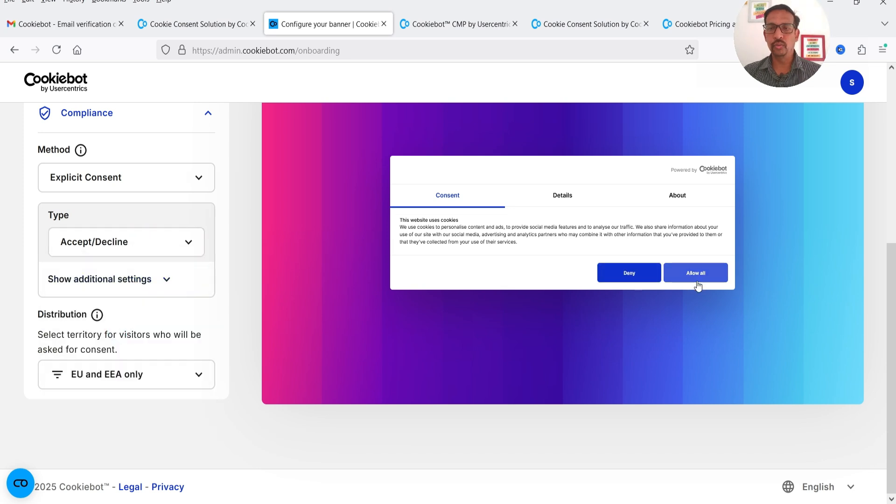
pyautogui.click(55, 255)
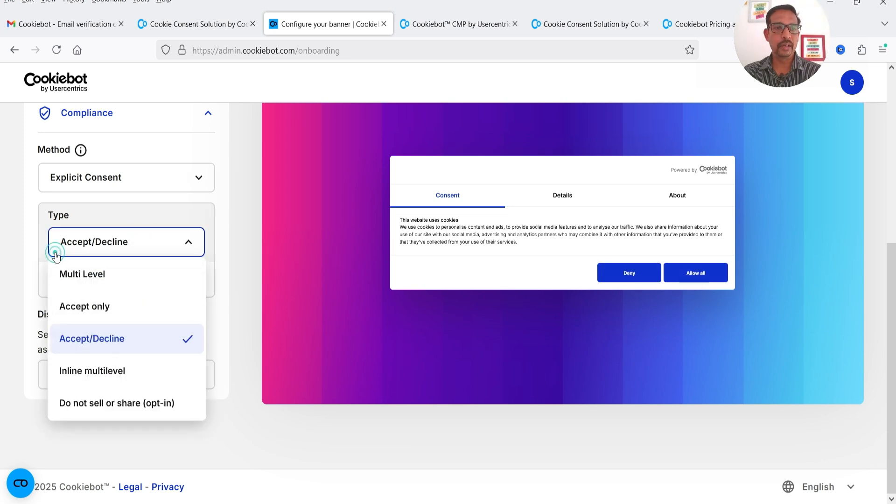
pyautogui.click(102, 281)
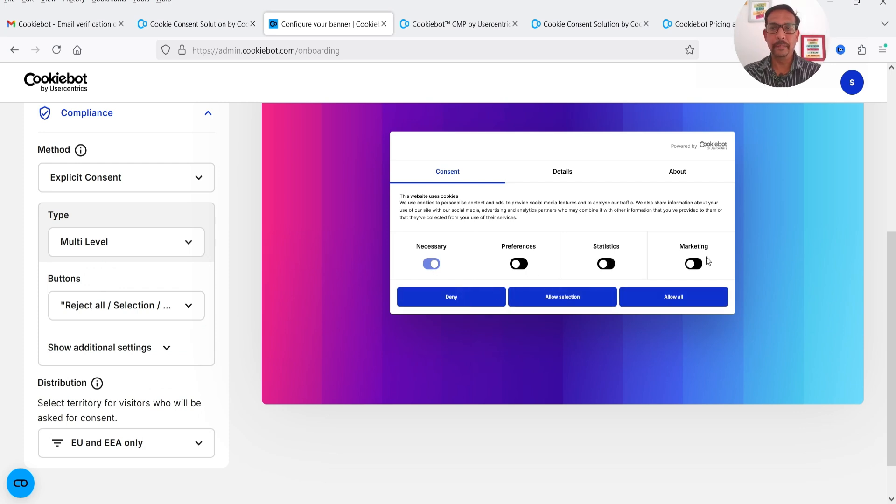
# Choose the banner button set and reveal the additional compliance settings
pyautogui.scroll(-1, 104, 254)
pyautogui.click(100, 256)
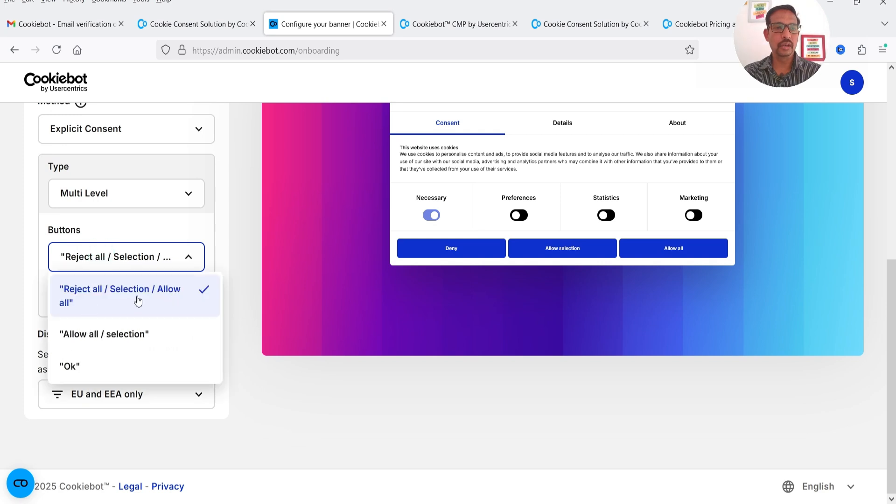
pyautogui.click(97, 345)
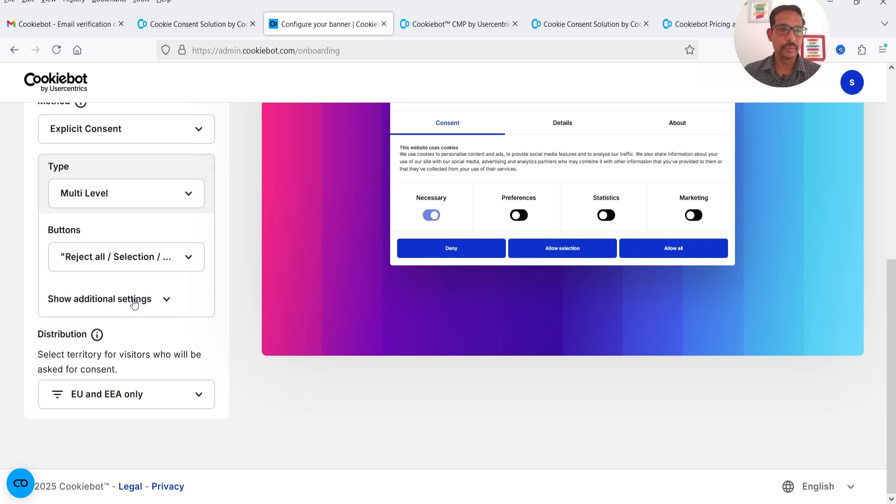
pyautogui.click(163, 299)
# Pre-check Preferences, Statistics and Marketing cookies and add a close icon to the banner
pyautogui.scroll(-4, 214, 245)
pyautogui.scroll(3, 4, 258)
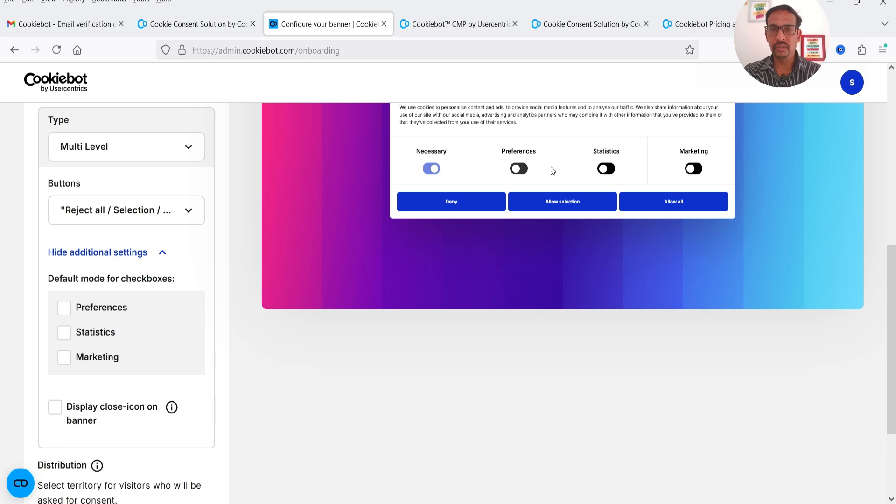
pyautogui.click(65, 308)
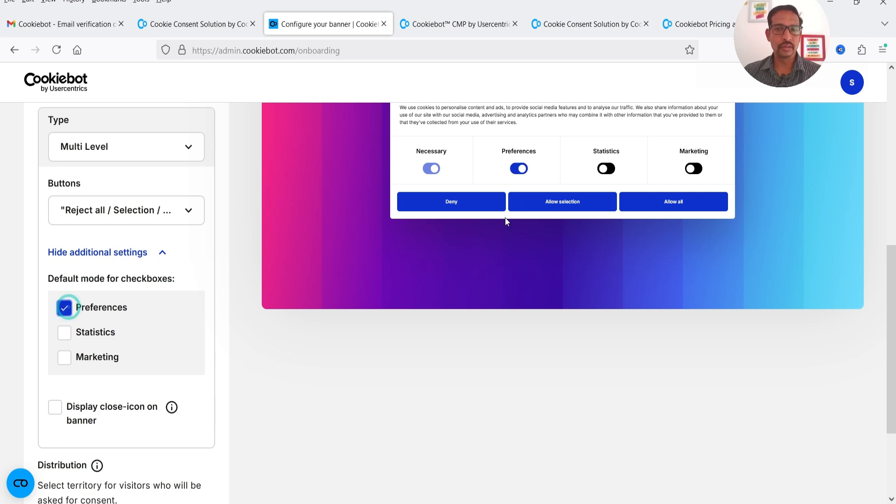
pyautogui.click(64, 333)
pyautogui.click(72, 357)
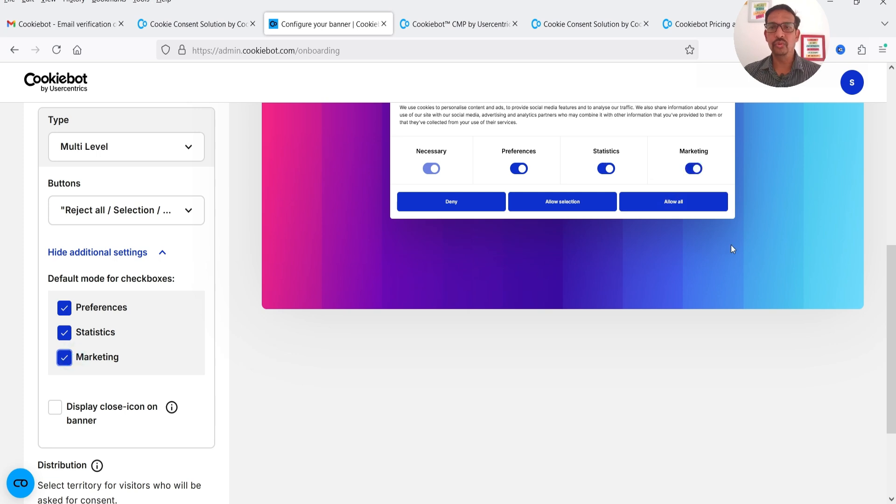
pyautogui.scroll(2, 731, 246)
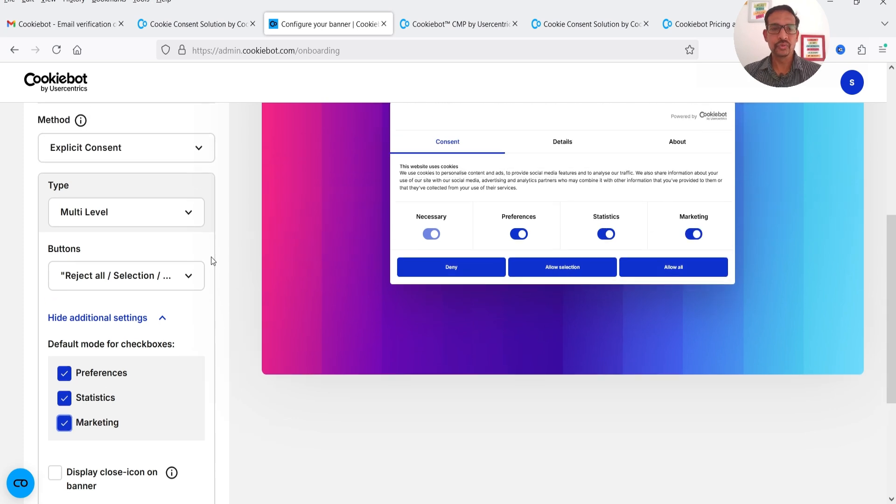
pyautogui.scroll(-4, 83, 322)
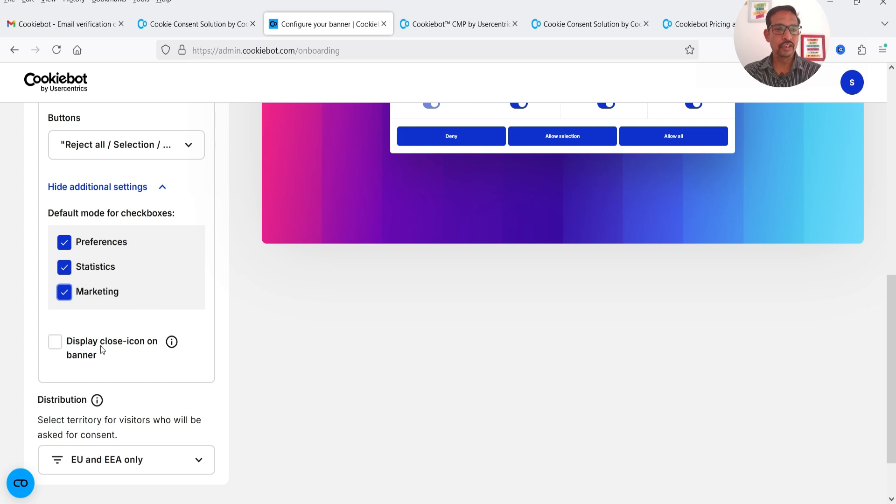
pyautogui.click(55, 342)
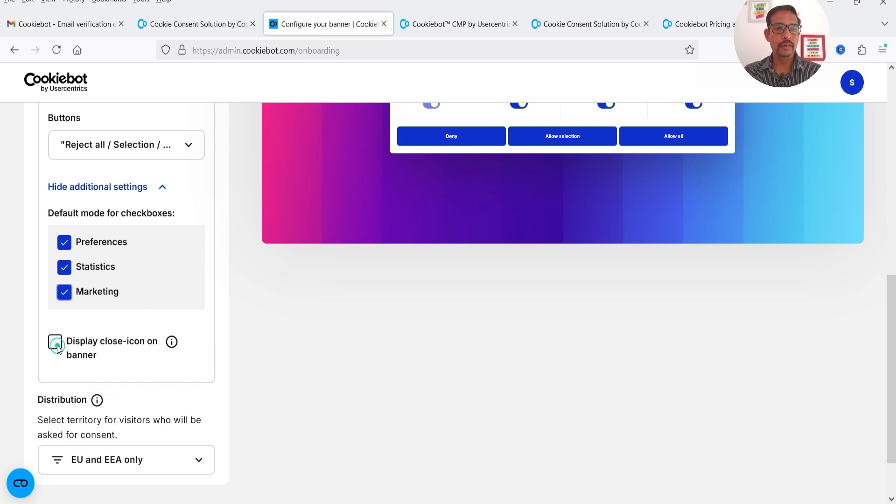
# Set consent distribution to All visitors instead of EU and EEA only
pyautogui.scroll(8, 679, 371)
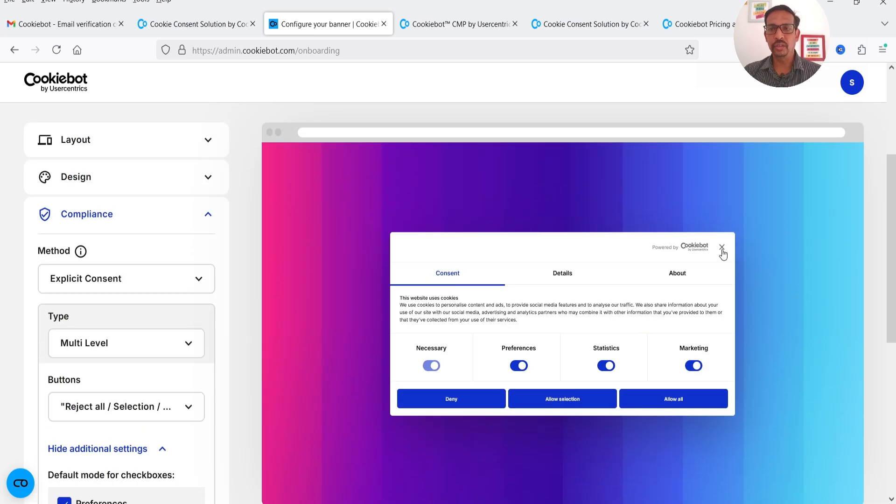
pyautogui.scroll(-10, 322, 296)
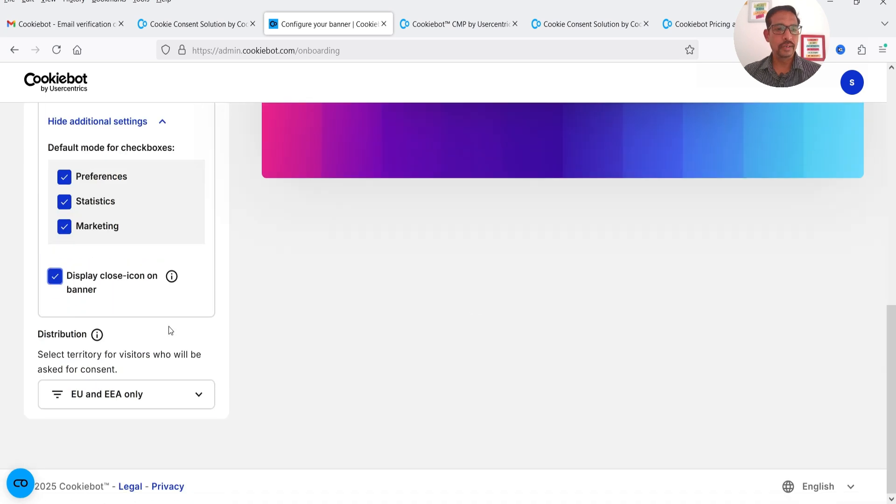
pyautogui.click(122, 395)
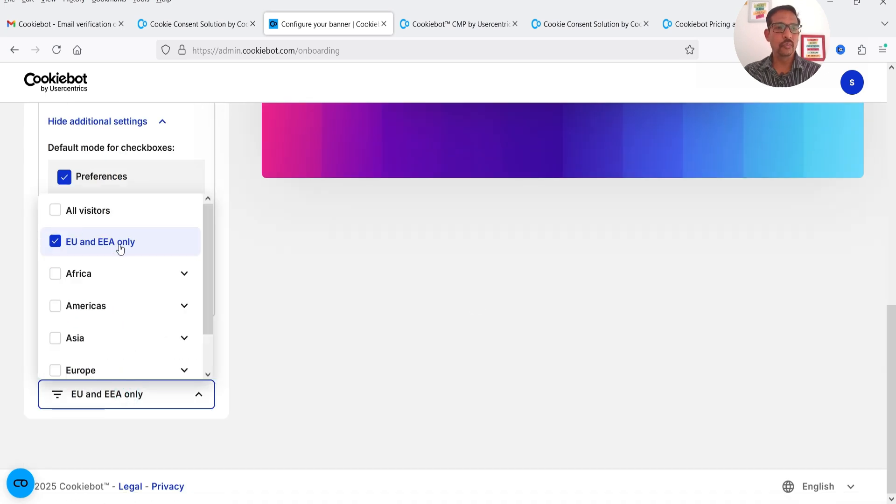
pyautogui.click(60, 215)
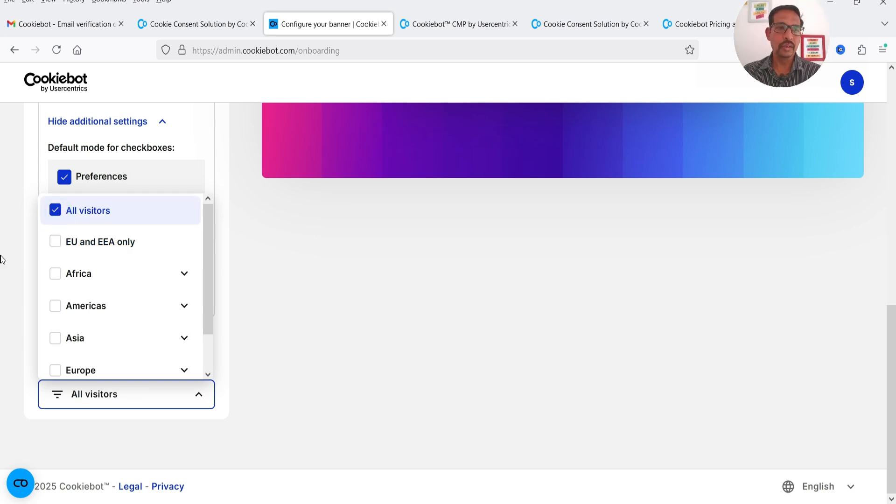
pyautogui.click(343, 303)
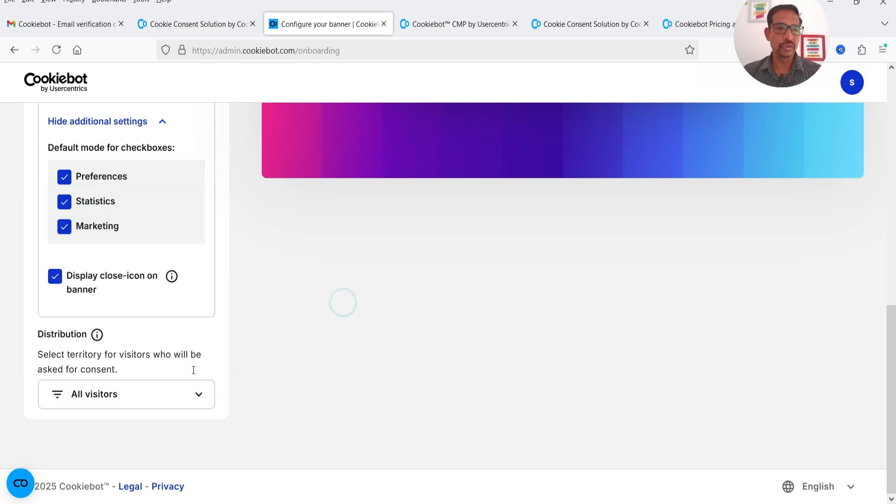
pyautogui.scroll(10, 729, 333)
pyautogui.scroll(2, 725, 335)
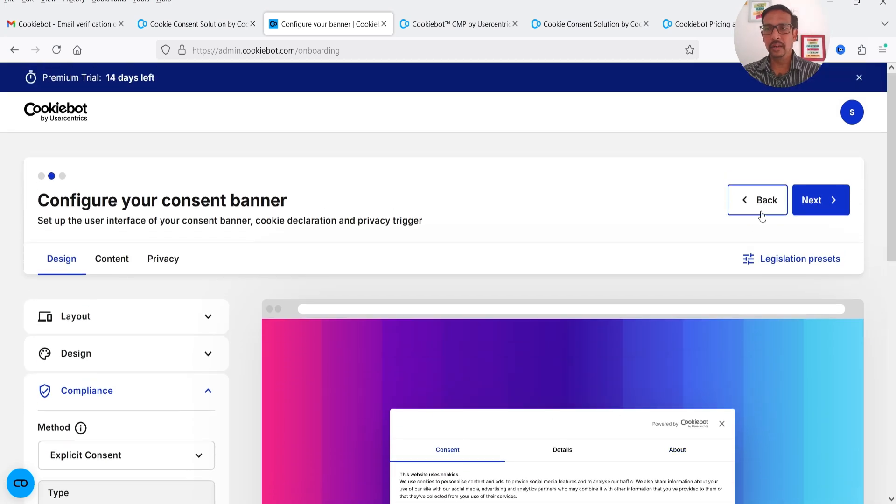
# Move on to the Implementation step and review the manual embed script instructions
pyautogui.click(825, 204)
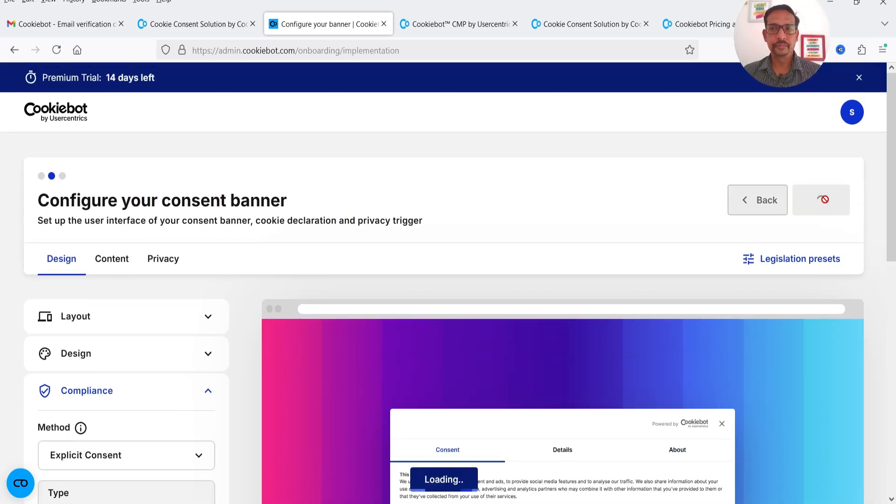
pyautogui.scroll(-1, 588, 210)
pyautogui.scroll(-3, 588, 210)
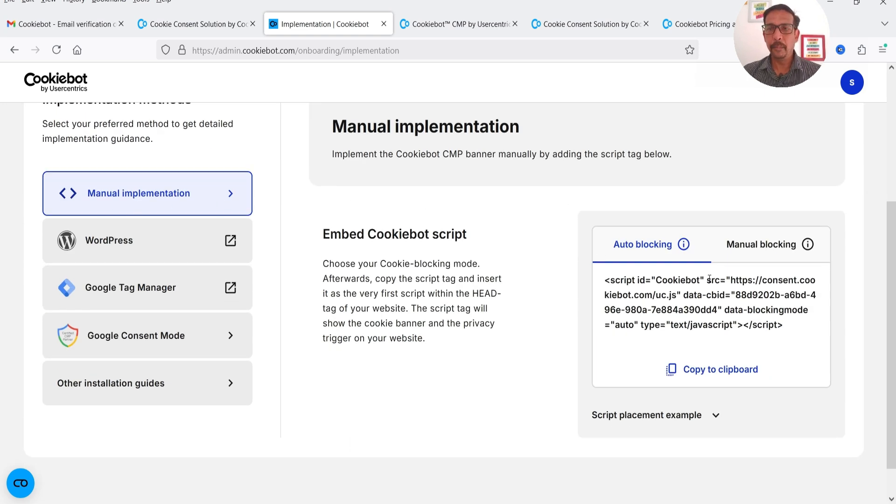
pyautogui.scroll(1, 695, 326)
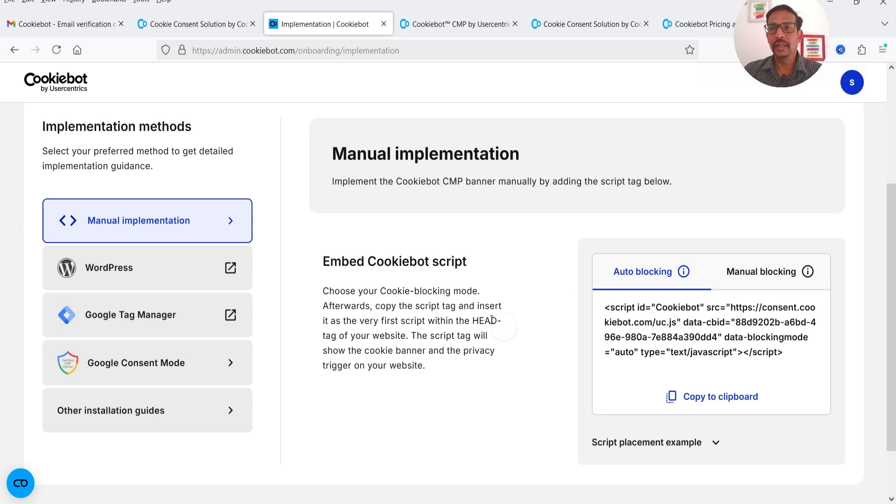
pyautogui.doubleClick(472, 321)
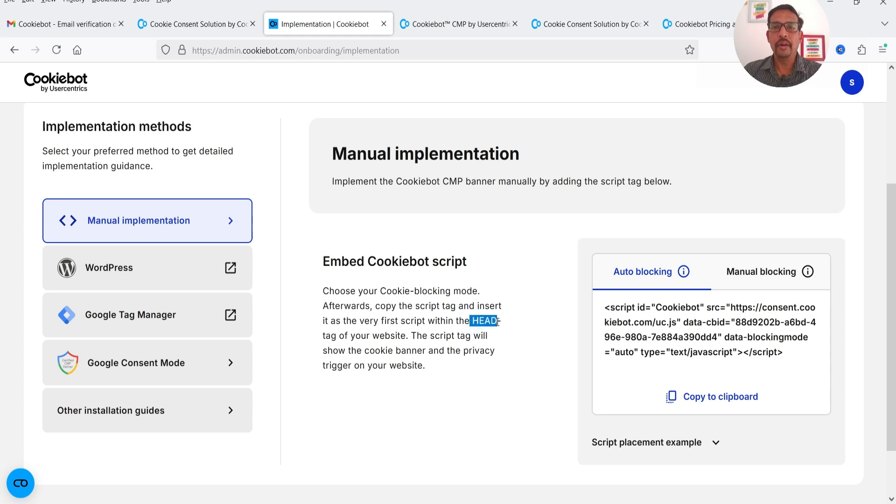
pyautogui.click(504, 330)
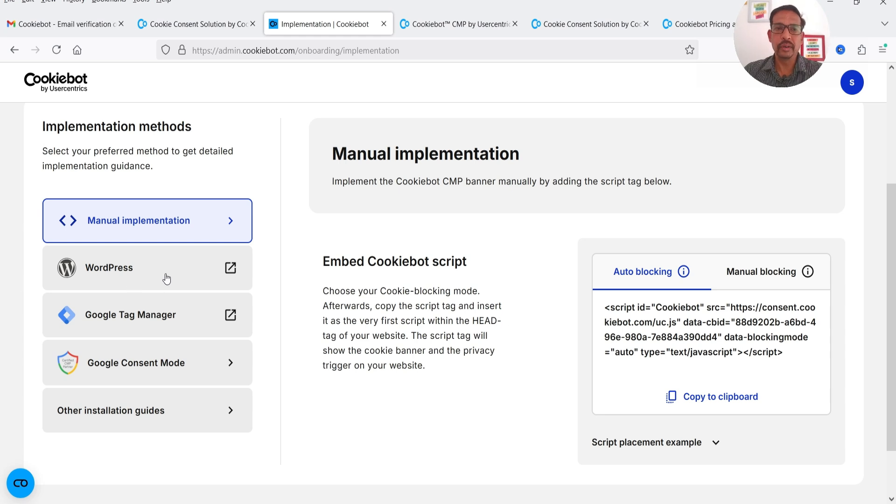
# Open the Google Tag Manager deployment guide, then return to the Implementation page
pyautogui.click(231, 316)
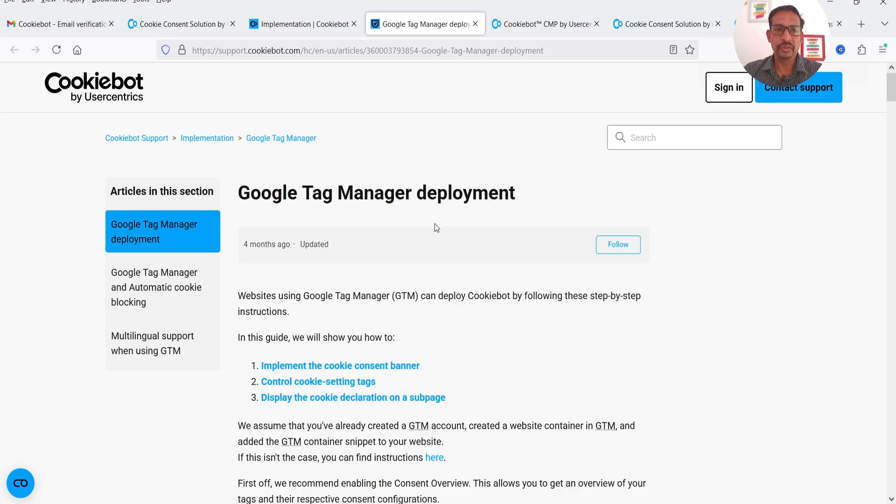
pyautogui.scroll(-8, 373, 231)
pyautogui.scroll(8, 450, 226)
pyautogui.click(259, 26)
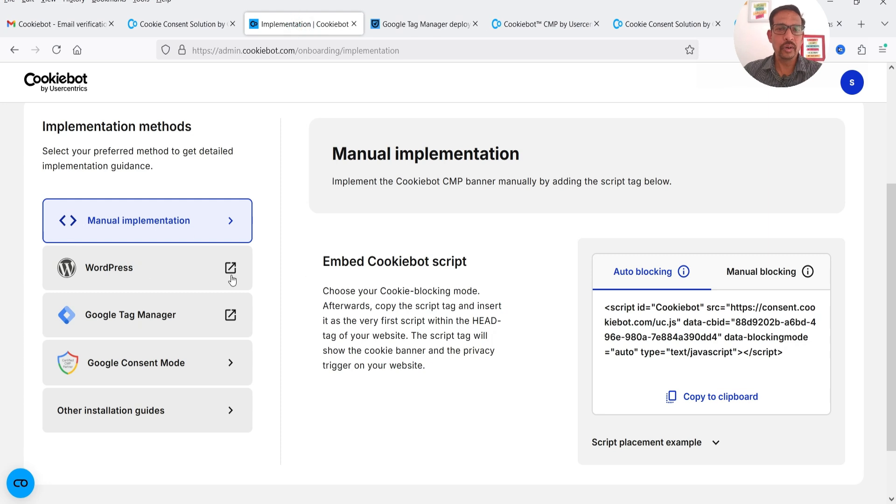
pyautogui.scroll(-2, 604, 277)
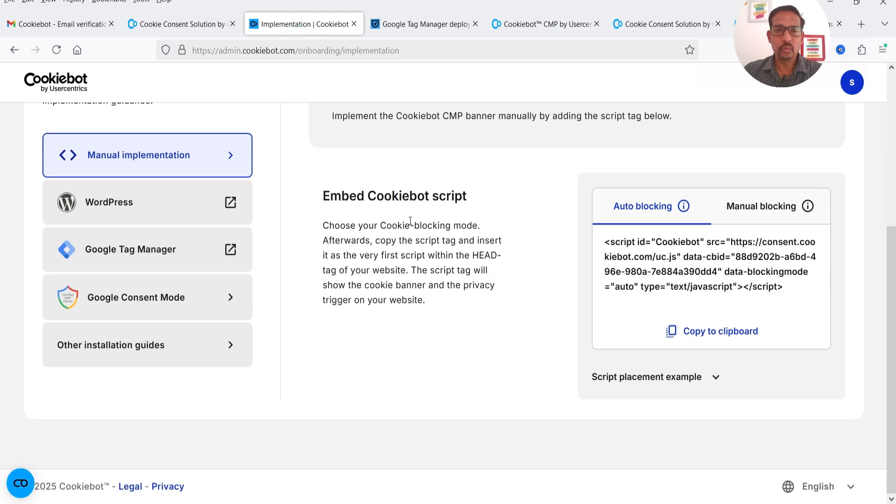
# Install and activate the Usercentrics Cookiebot plugin from the WordPress plugin search results
pyautogui.hotkey('alt', 'Tab')
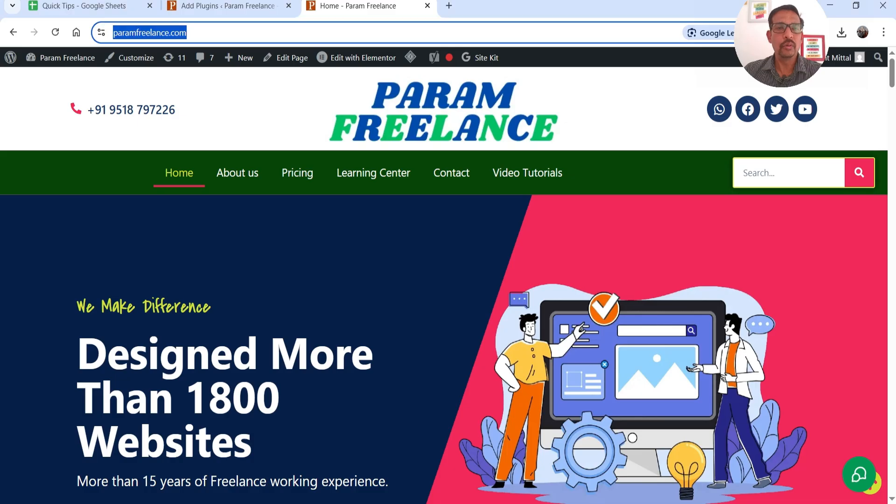
pyautogui.click(223, 6)
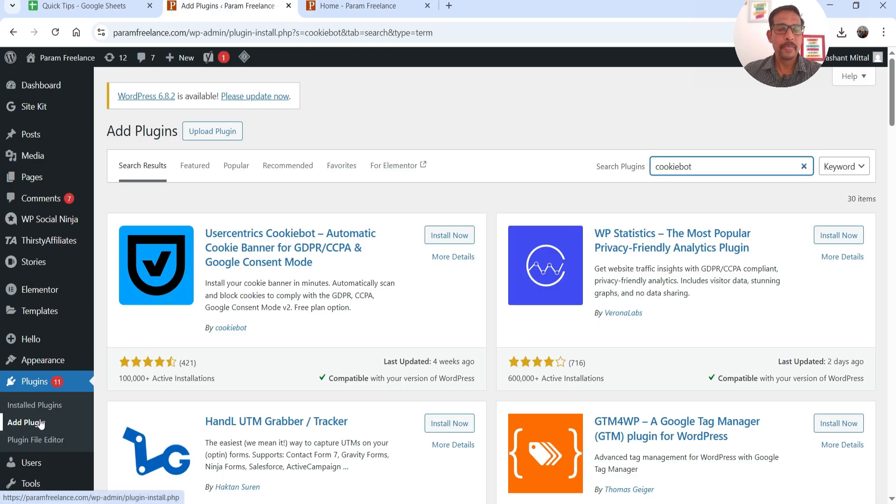
pyautogui.click(702, 171)
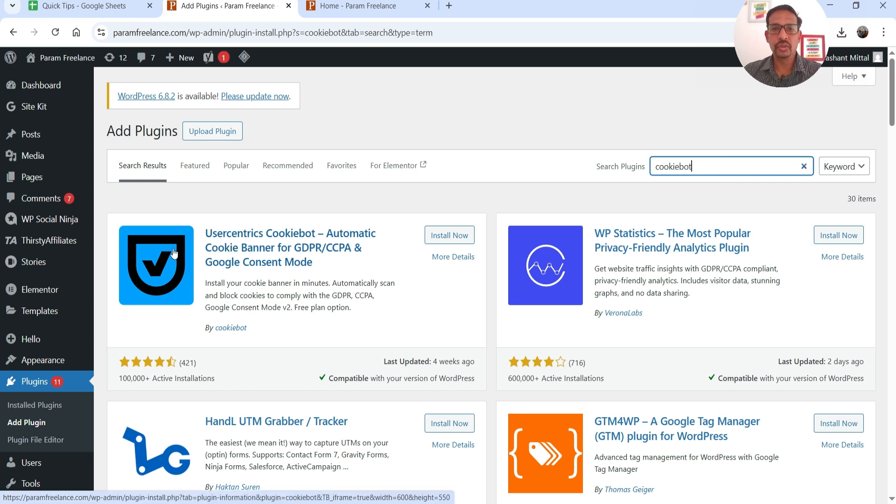
pyautogui.click(446, 247)
pyautogui.click(448, 236)
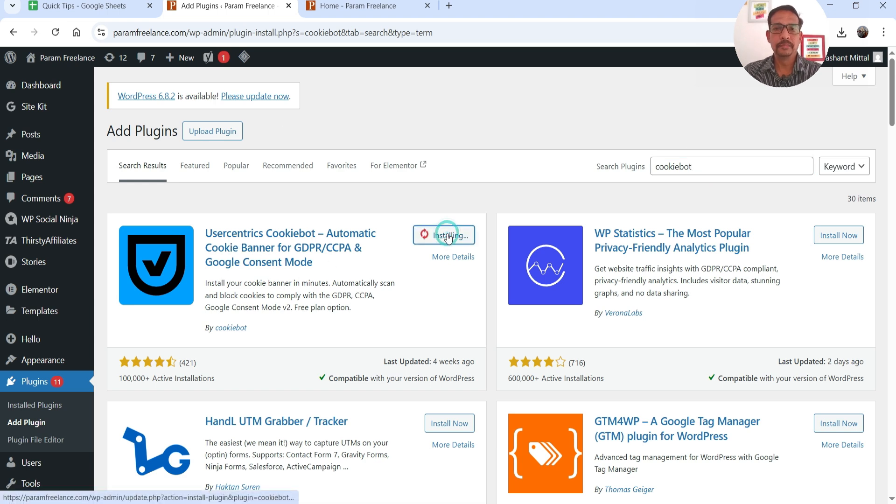
pyautogui.click(448, 236)
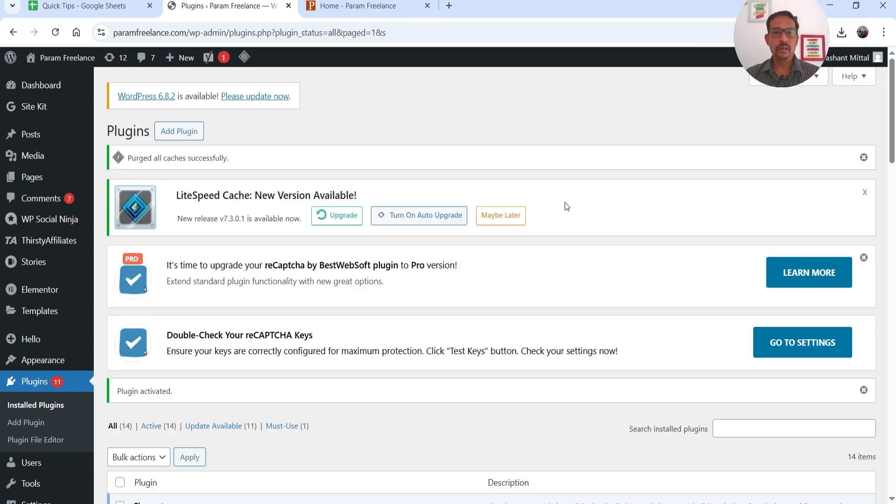
# Open the plugin's Set up your cookie banner page via Get Started
pyautogui.scroll(-5, 533, 192)
pyautogui.scroll(-6, 486, 187)
pyautogui.scroll(-5, 467, 192)
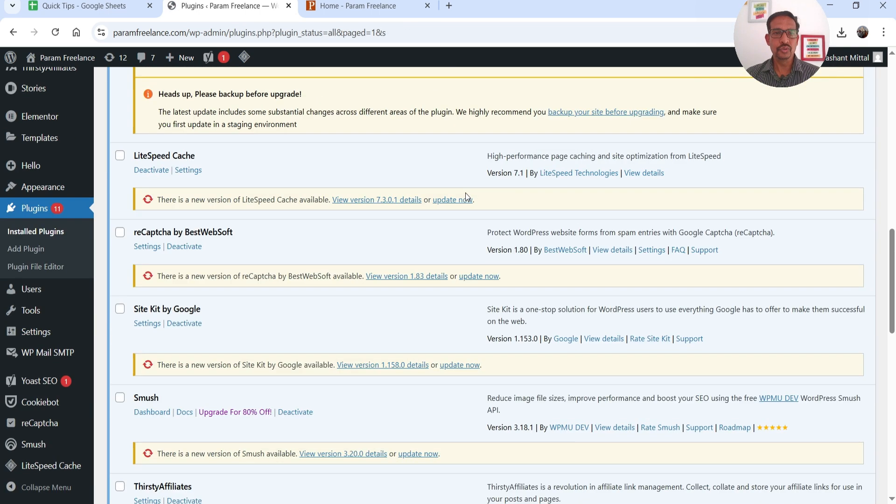
pyautogui.scroll(-6, 466, 195)
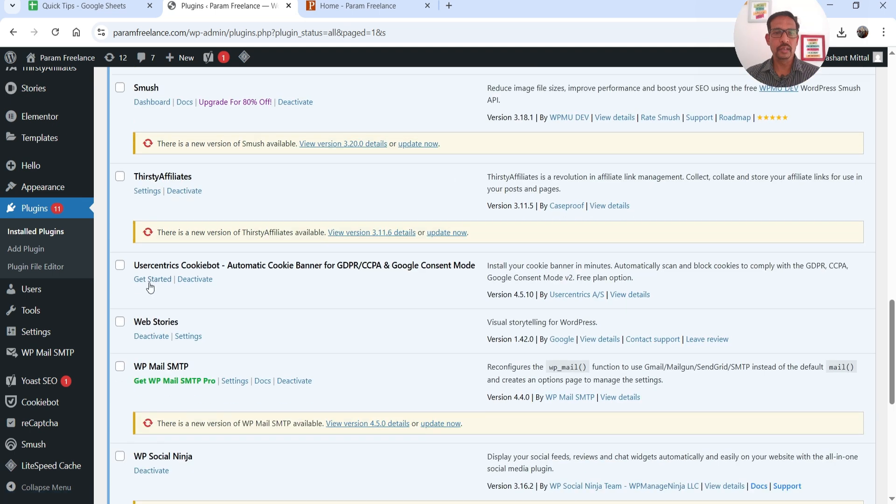
pyautogui.click(152, 280)
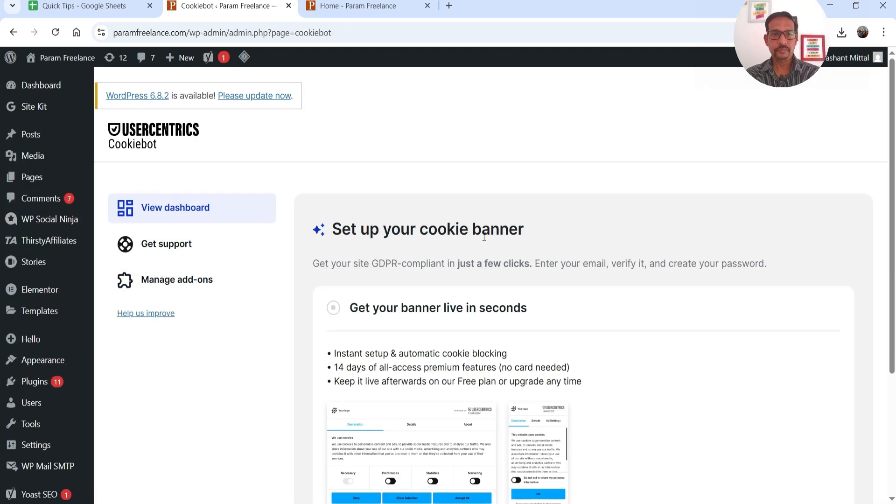
# Open the plugin's Connect your account settings, then return to Cookiebot's implementation page
pyautogui.scroll(-4, 512, 199)
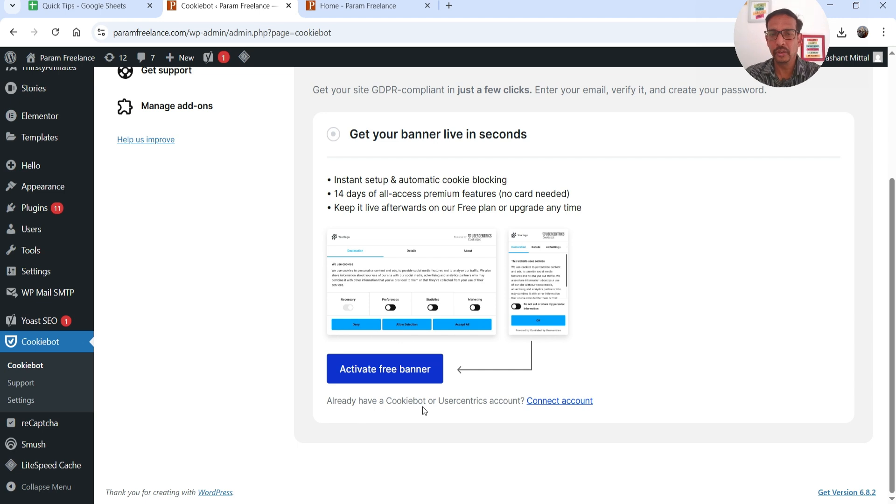
pyautogui.click(572, 405)
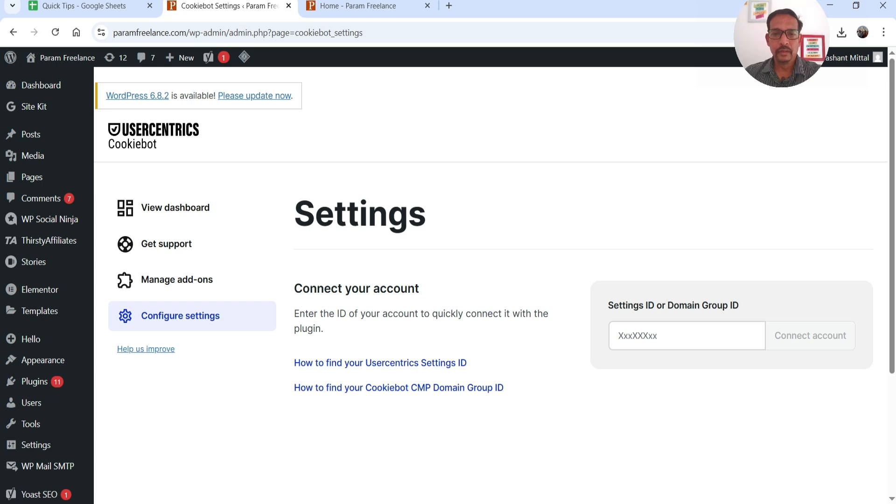
pyautogui.hotkey('alt', 'Tab')
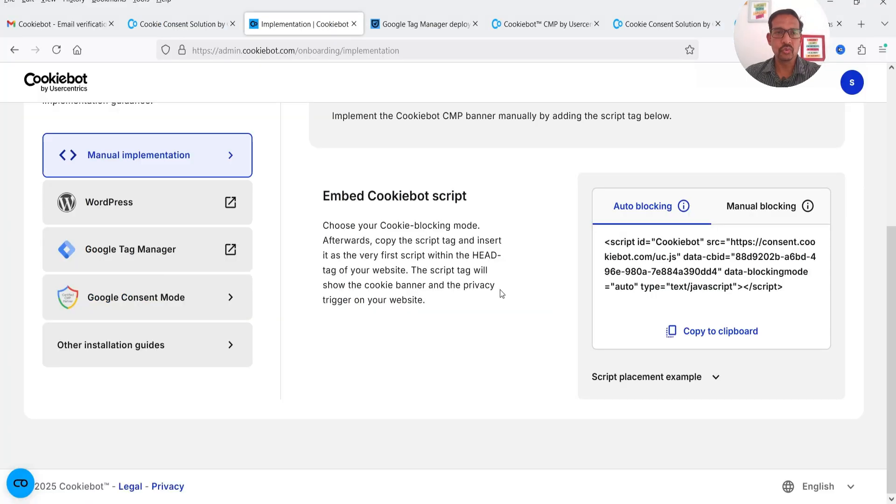
# Finish the Cookiebot banner onboarding setup
pyautogui.scroll(3, 220, 214)
pyautogui.scroll(2, 152, 208)
pyautogui.scroll(-5, 522, 209)
pyautogui.scroll(4, 522, 215)
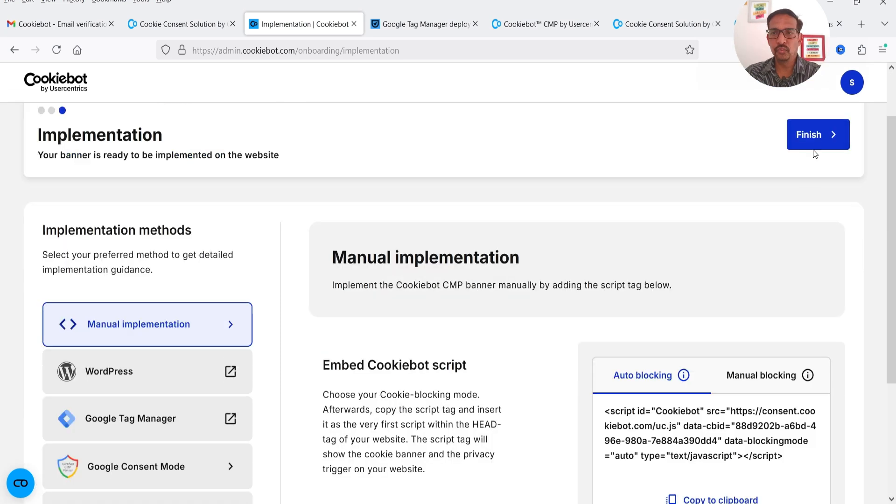
pyautogui.click(816, 146)
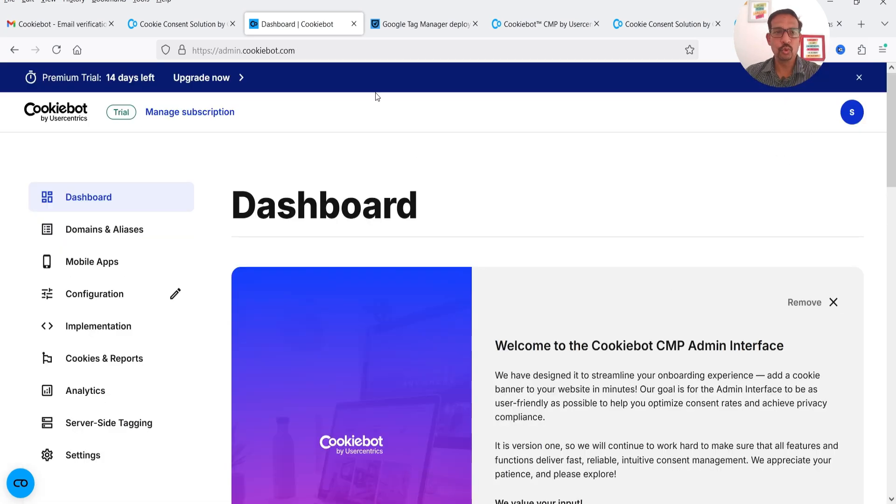
# Copy the domain group ID from the Implementation page and focus the WordPress plugin's ID field
pyautogui.click(108, 332)
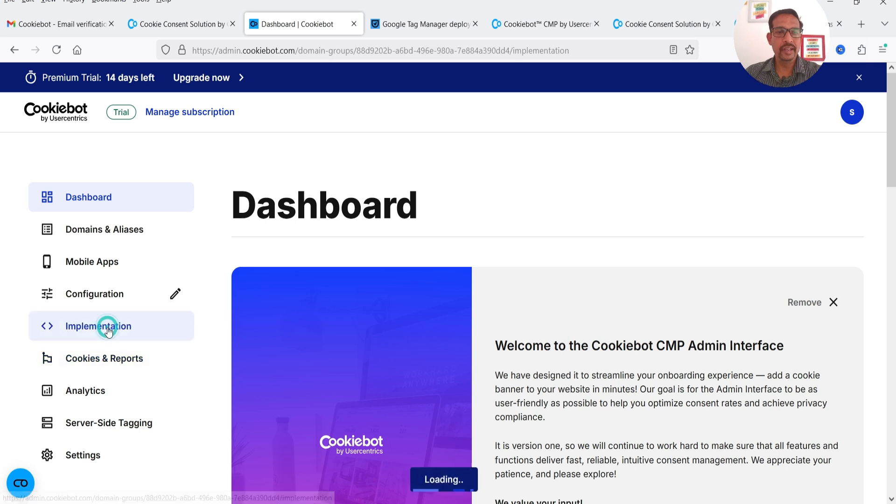
pyautogui.scroll(-10, 638, 225)
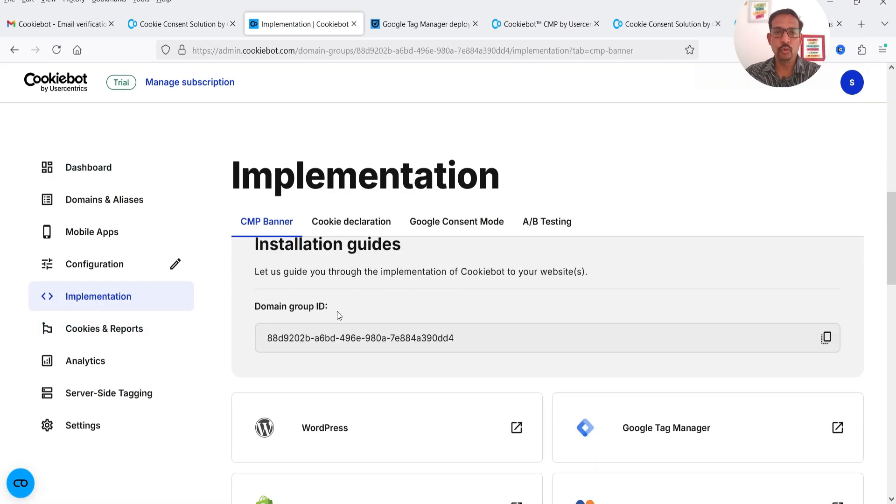
pyautogui.click(826, 340)
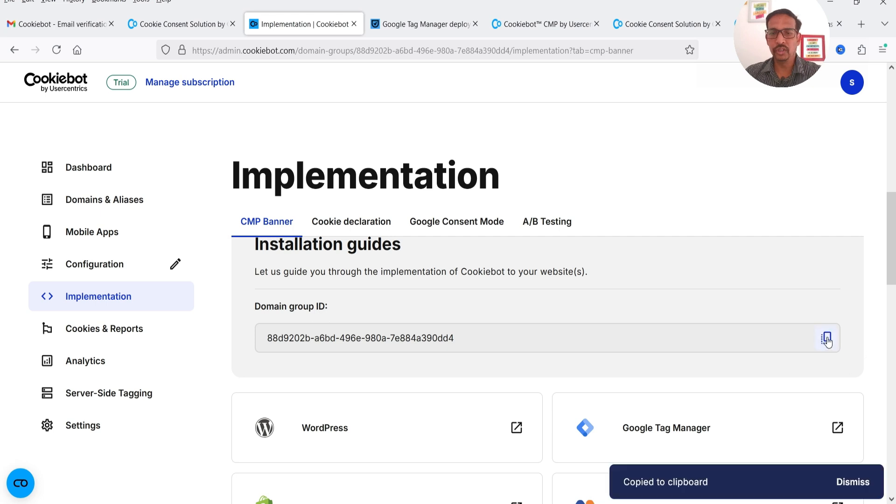
pyautogui.hotkey('alt', 'Tab')
pyautogui.click(710, 330)
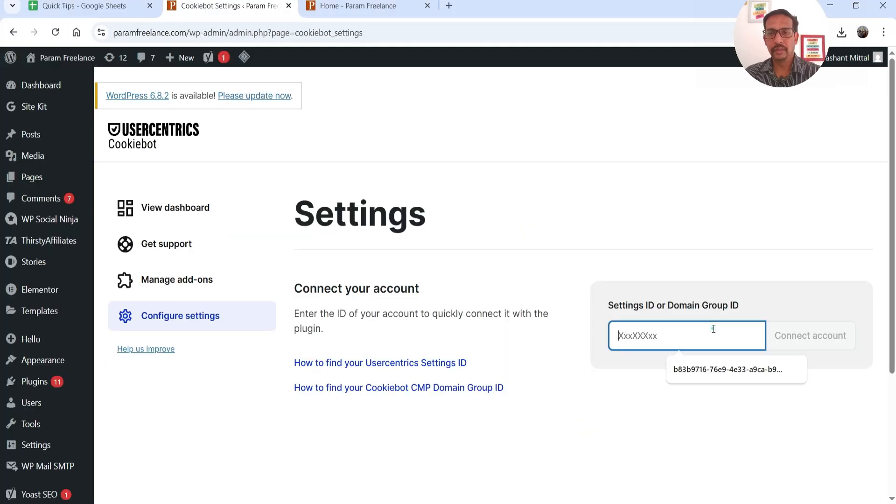
# Paste the domain group ID into the plugin's ID field and connect the account
pyautogui.hotkey('ctrl', 'v')
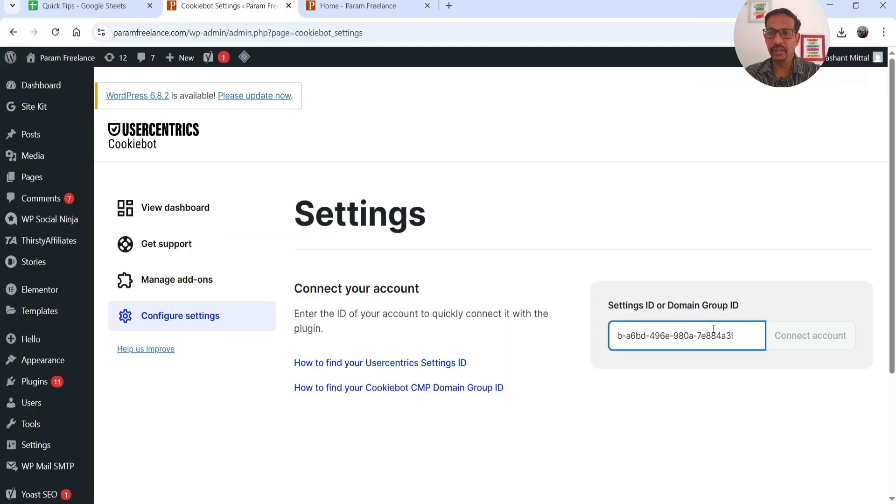
pyautogui.click(820, 344)
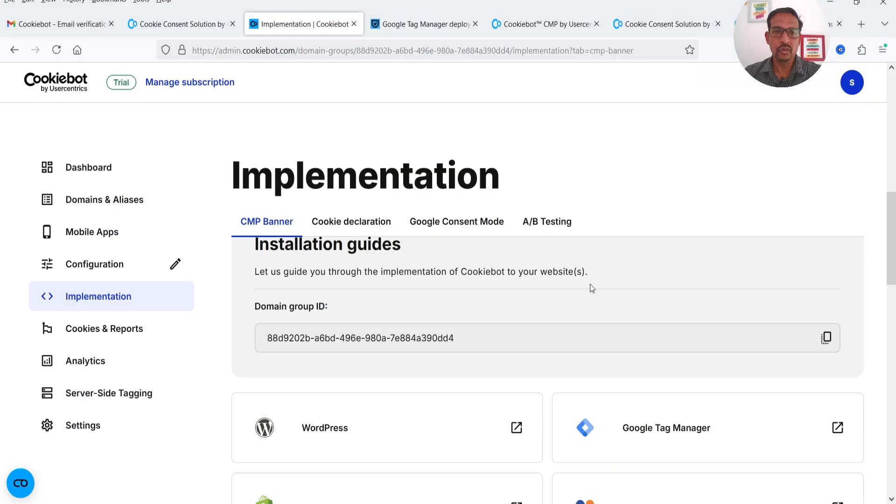
# Open the paramfreelance.com domain details under Domains & Aliases
pyautogui.scroll(5, 591, 288)
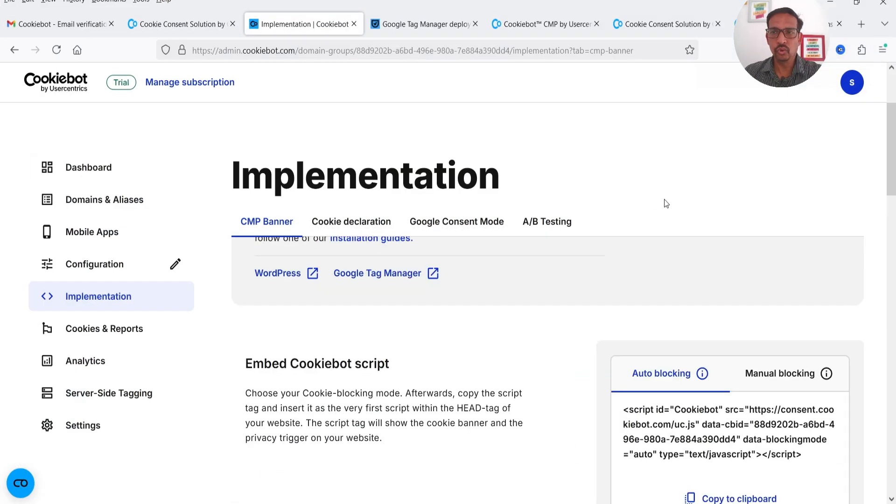
pyautogui.scroll(3, 665, 200)
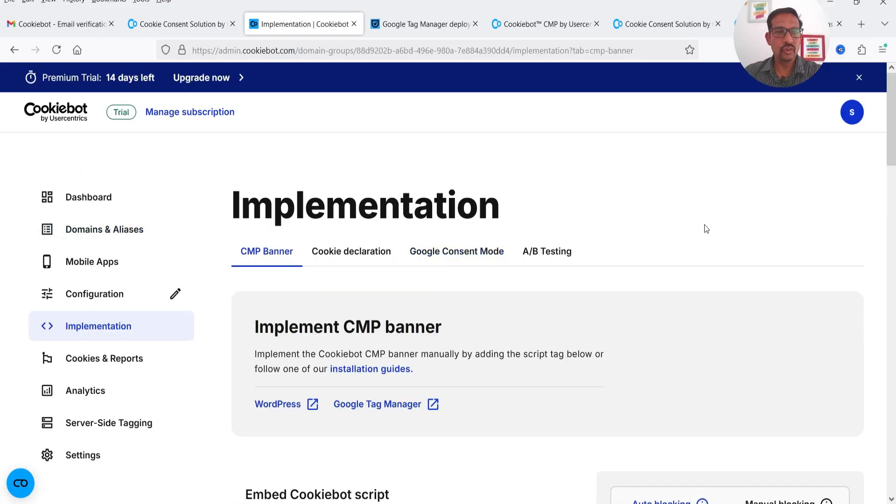
pyautogui.click(119, 231)
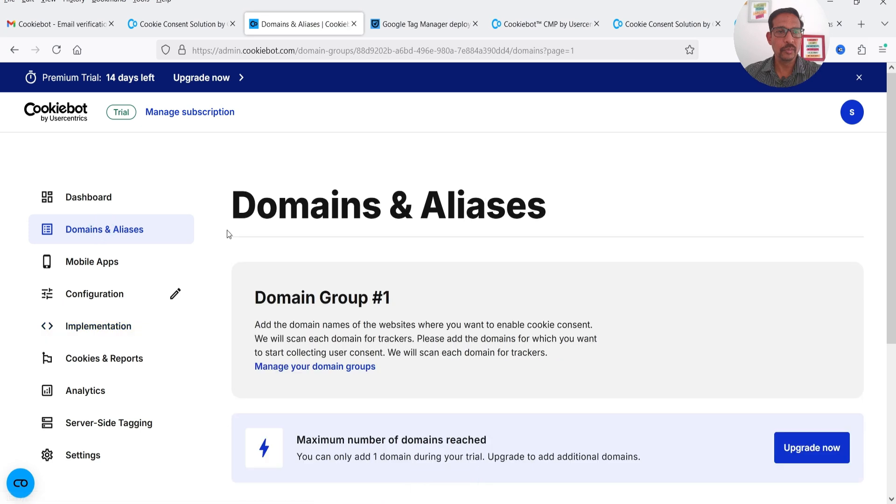
pyautogui.scroll(-5, 432, 202)
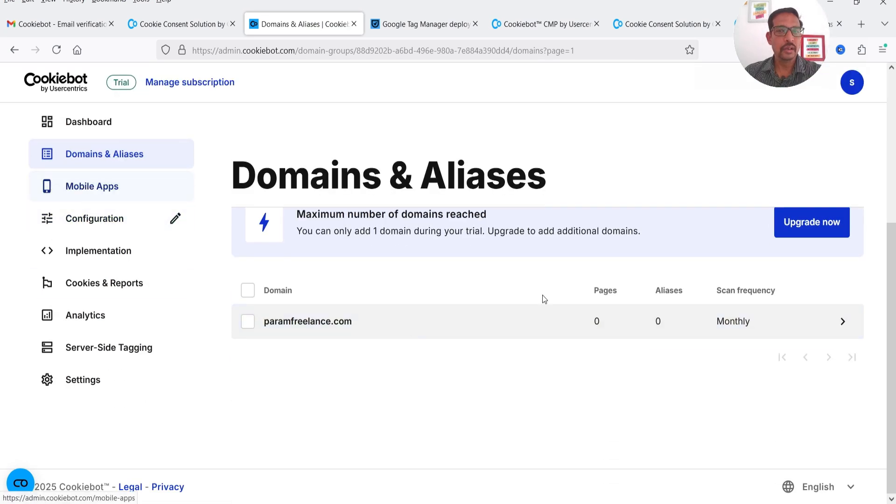
pyautogui.click(849, 324)
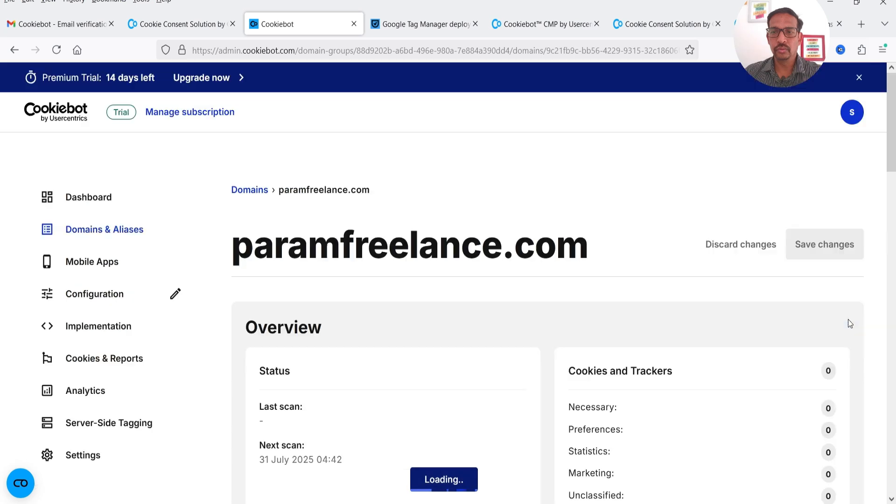
# Keep the scan frequency at Monthly, then go to the Mobile Apps page
pyautogui.scroll(-3, 751, 263)
pyautogui.scroll(3, 203, 325)
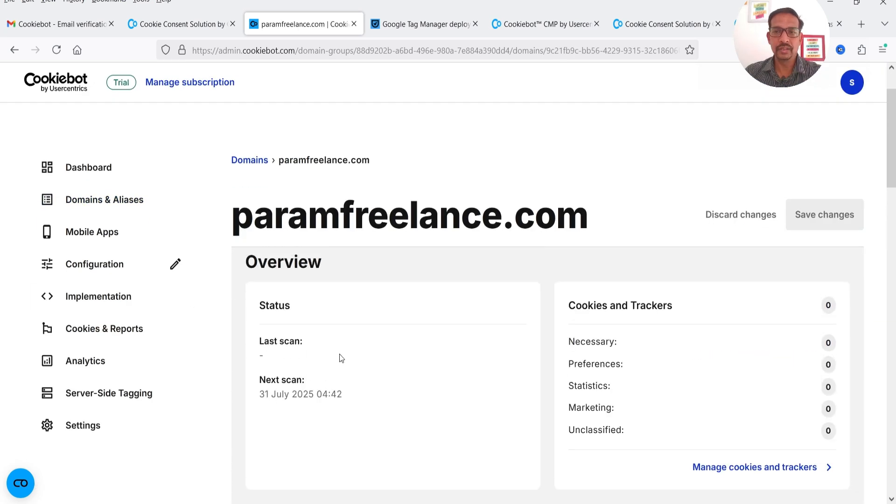
pyautogui.scroll(-5, 892, 270)
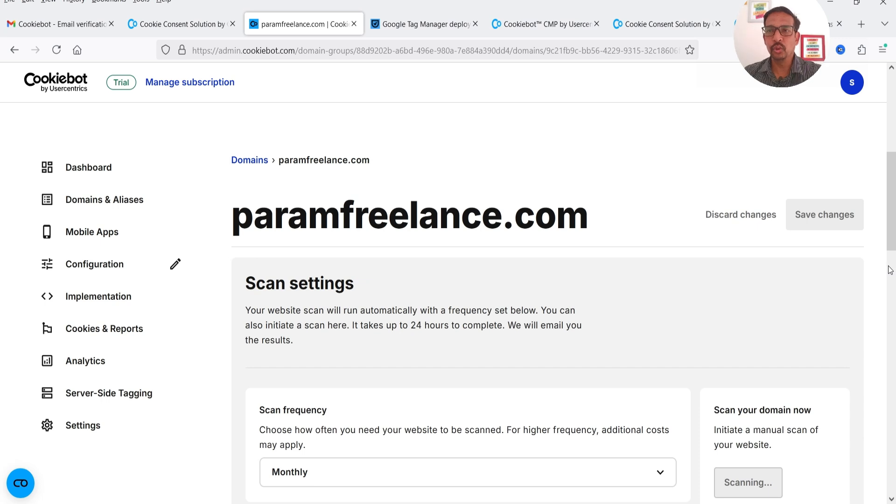
pyautogui.scroll(-3, 890, 269)
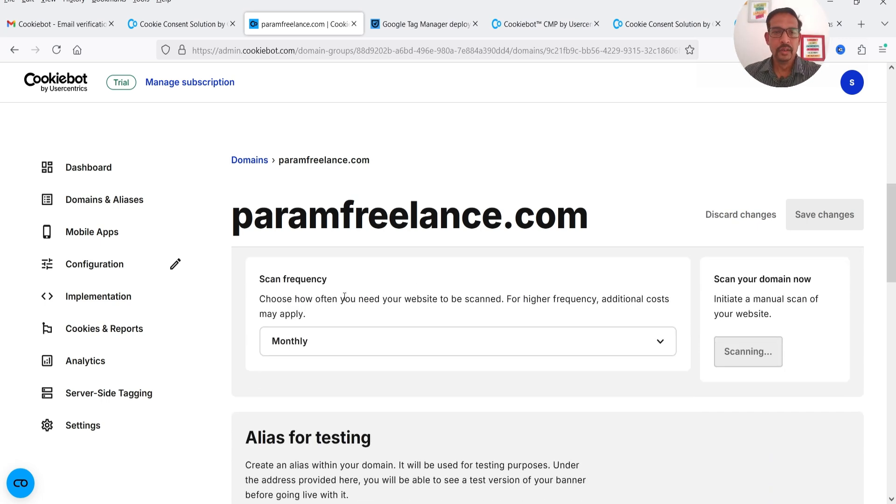
pyautogui.click(360, 345)
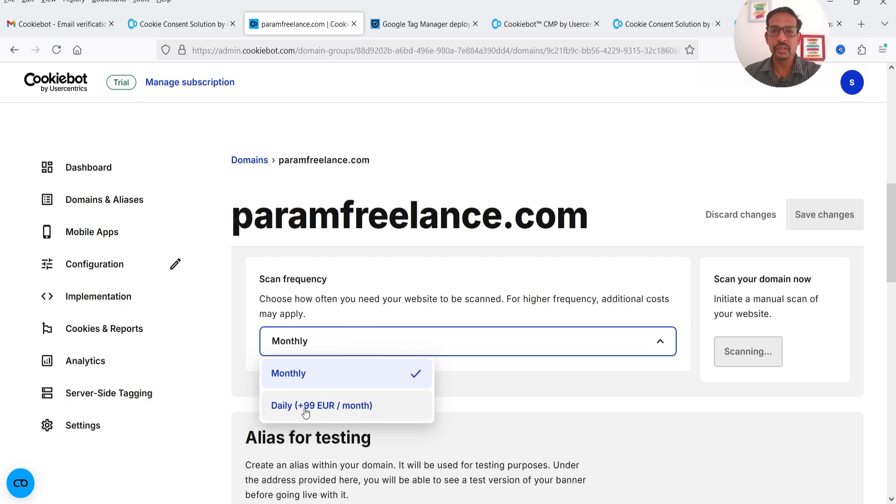
pyautogui.click(585, 407)
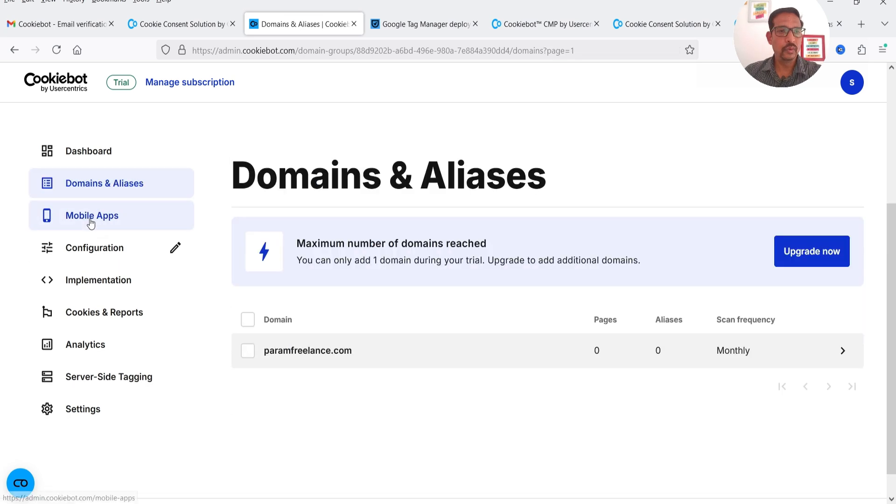
pyautogui.click(90, 218)
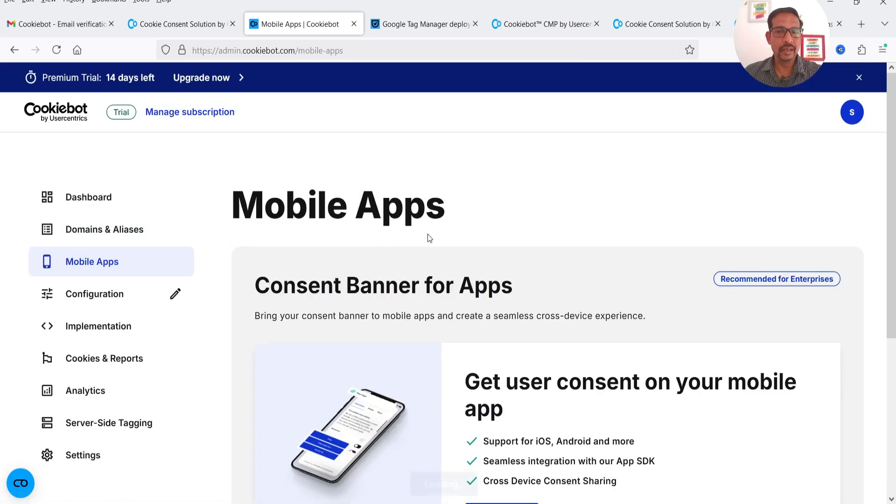
# Review Domain Group #1's banner Content, Privacy and Design tabs in Configuration
pyautogui.click(109, 294)
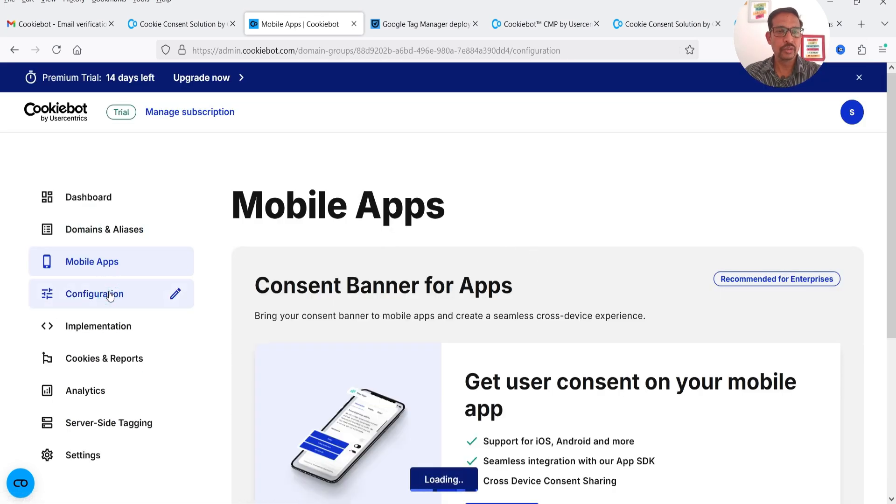
pyautogui.scroll(-1, 469, 276)
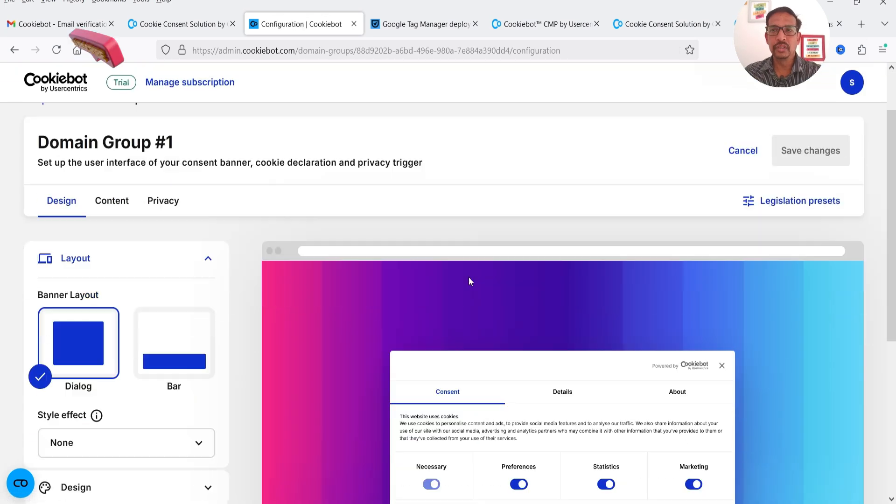
pyautogui.click(115, 201)
pyautogui.scroll(-4, 351, 243)
pyautogui.scroll(5, 220, 256)
pyautogui.click(163, 135)
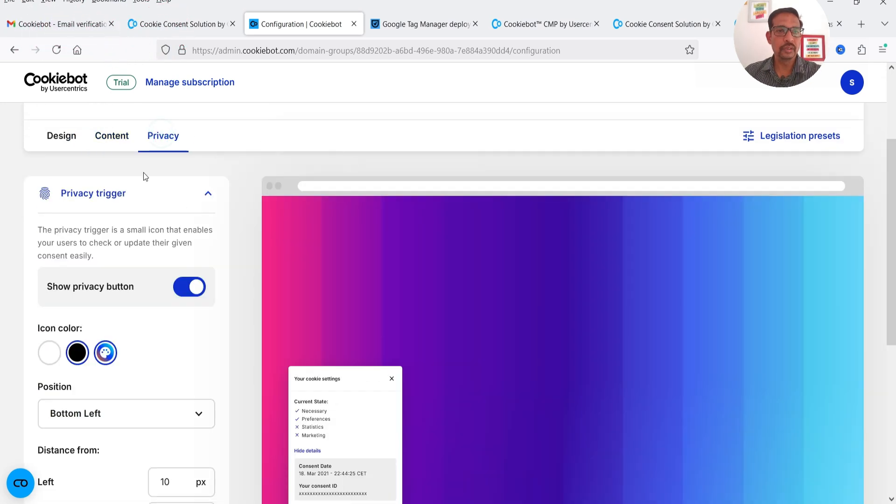
pyautogui.click(61, 135)
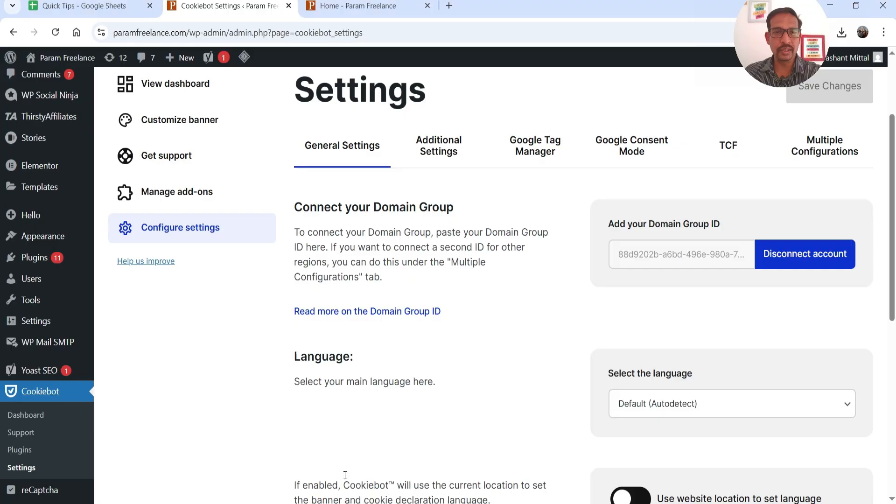
pyautogui.scroll(-4, 687, 279)
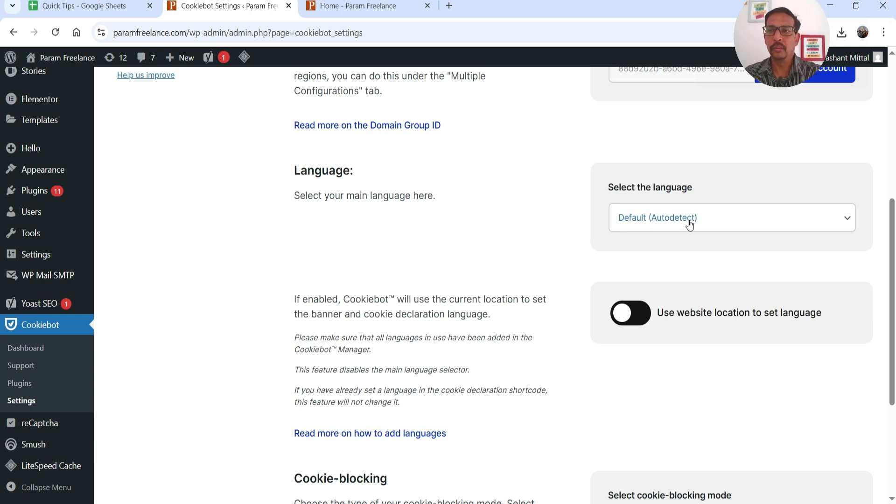
pyautogui.scroll(-4, 620, 213)
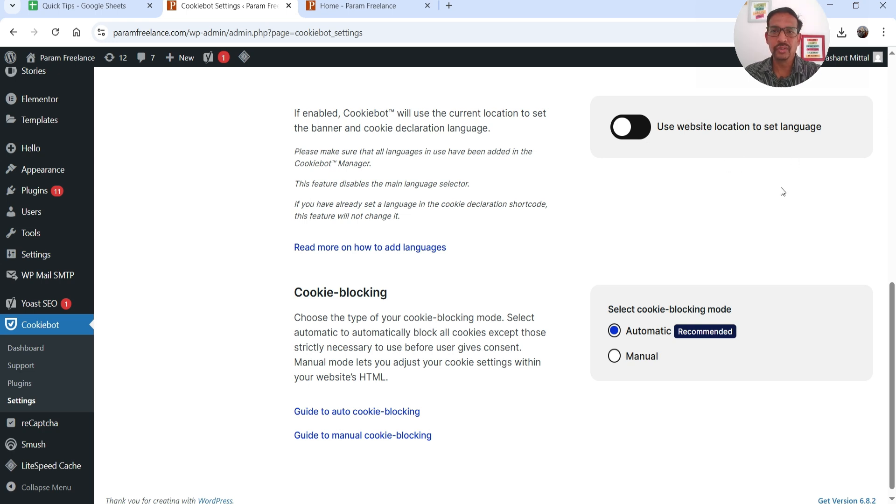
pyautogui.scroll(-1, 518, 166)
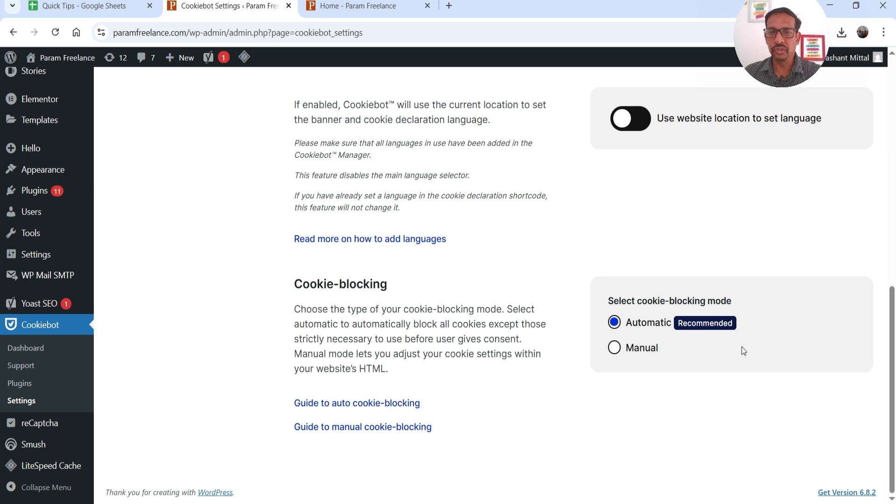
pyautogui.scroll(10, 644, 343)
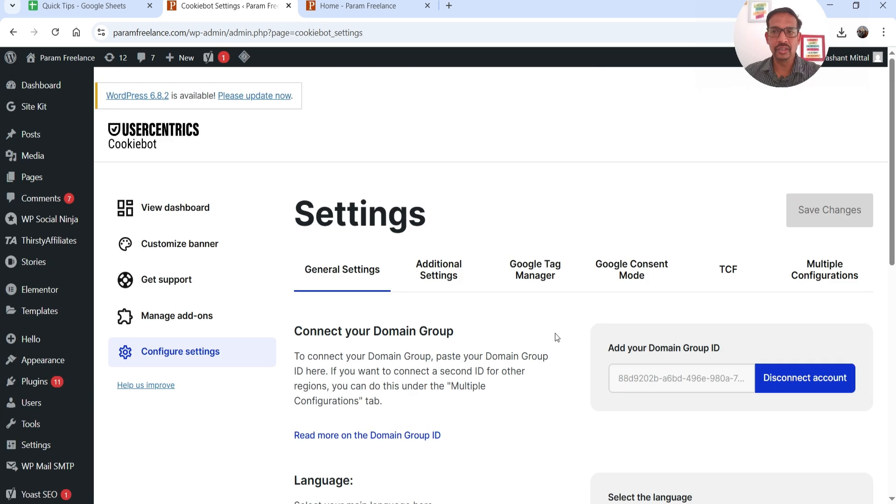
# Turn on automatic plugin updates in Additional Settings, save, and review the remaining options
pyautogui.click(447, 279)
pyautogui.scroll(-3, 499, 252)
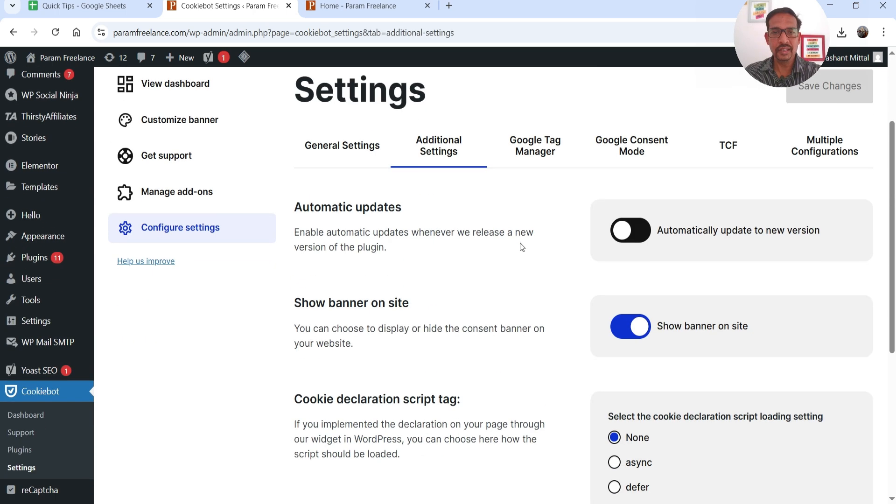
pyautogui.click(641, 238)
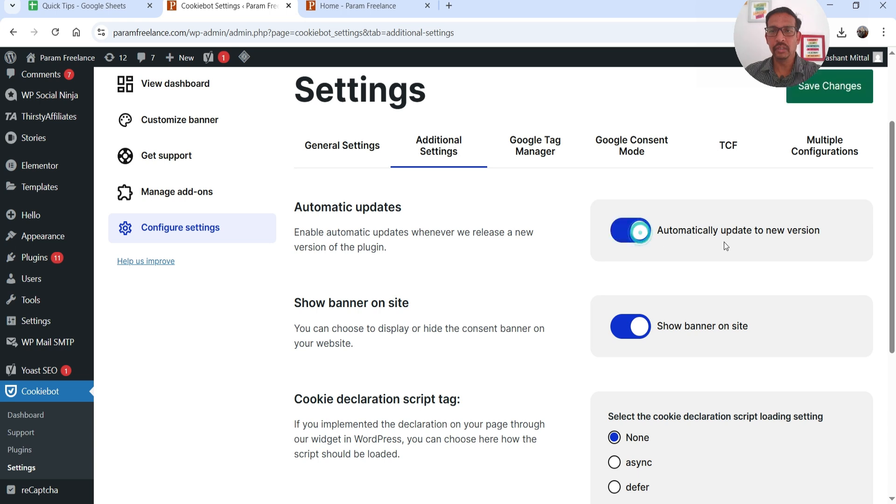
pyautogui.click(830, 86)
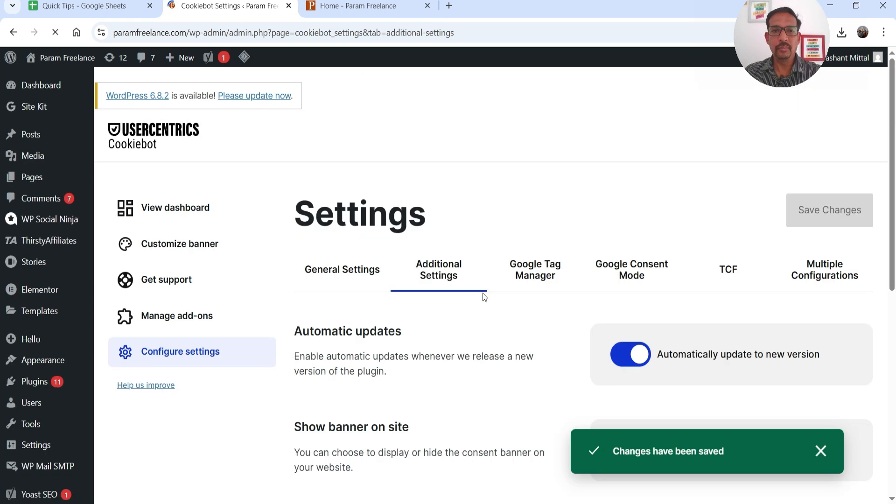
pyautogui.scroll(-2, 439, 285)
pyautogui.scroll(-3, 431, 279)
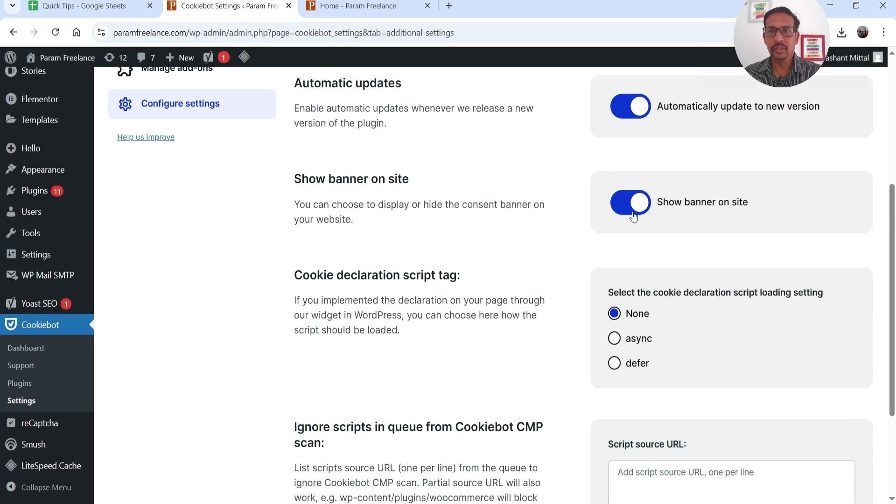
pyautogui.scroll(-2, 463, 265)
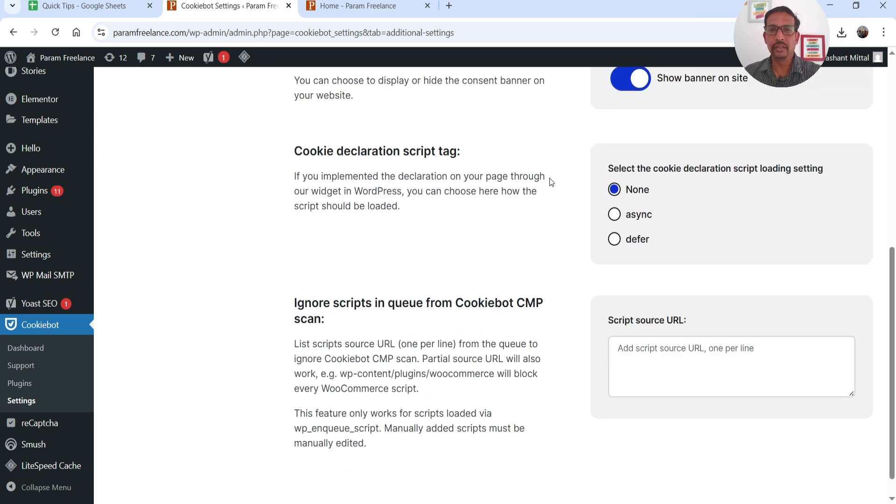
pyautogui.scroll(-1, 444, 224)
pyautogui.scroll(7, 443, 224)
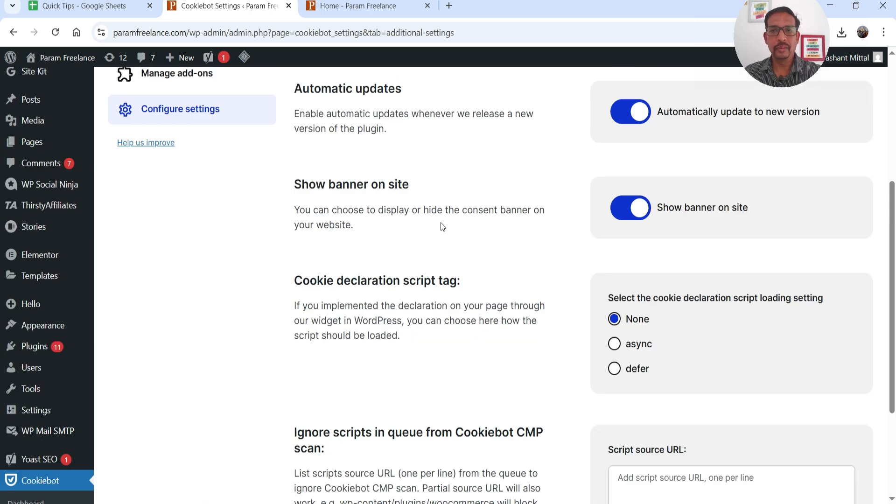
# View the Google Tag Manager settings: Tag Manager off, no GTM ID, data layer dataLayer
pyautogui.click(534, 280)
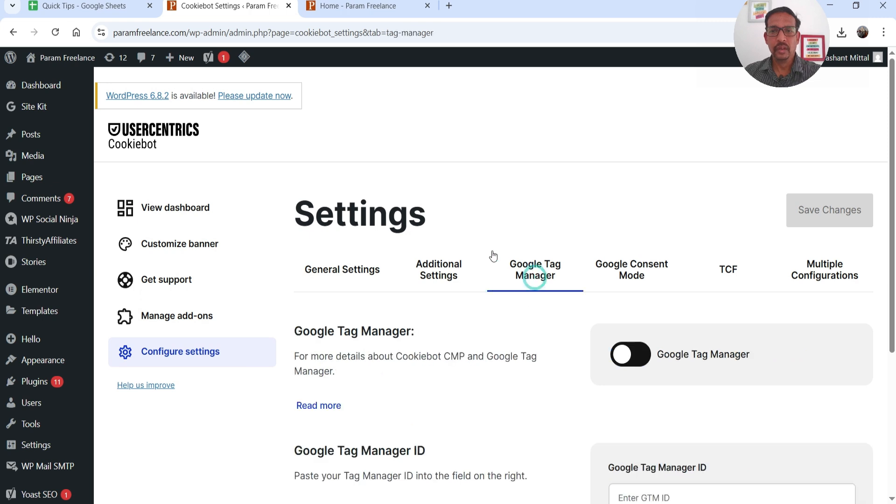
pyautogui.scroll(-1, 492, 256)
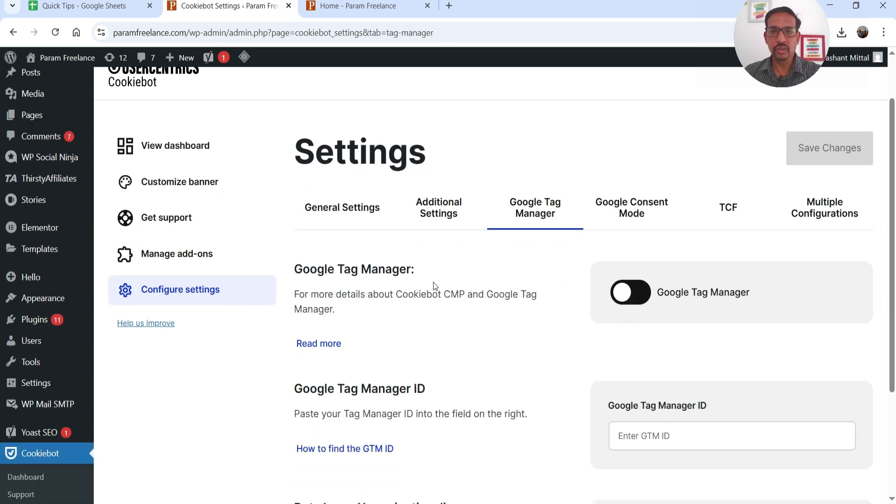
pyautogui.scroll(-1, 631, 290)
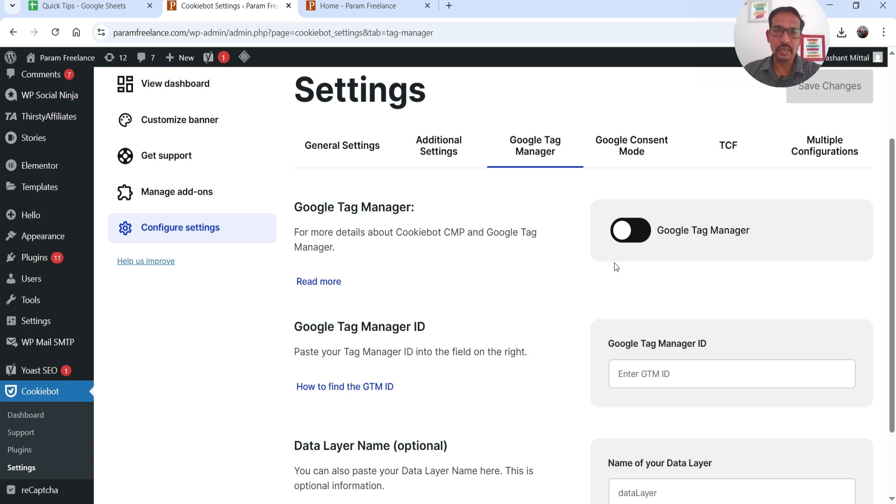
# Open the Read more support article for this setting, then close it
pyautogui.click(339, 288)
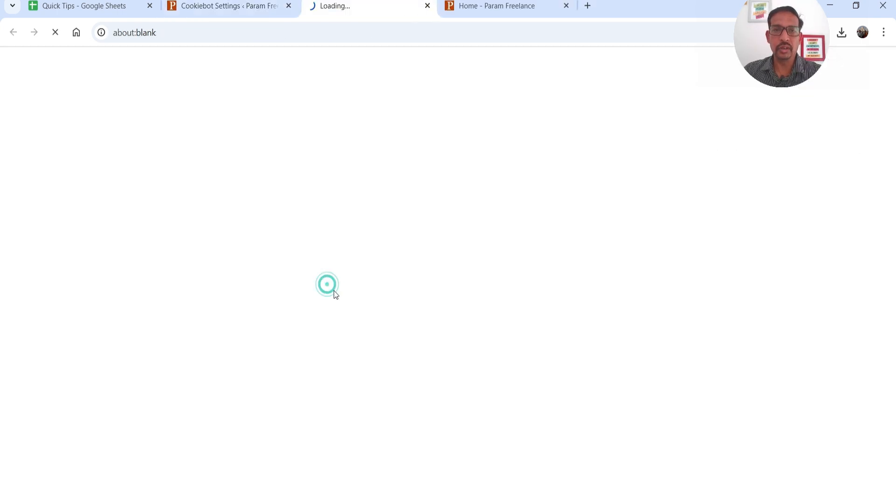
pyautogui.scroll(-2, 578, 218)
pyautogui.scroll(5, 473, 289)
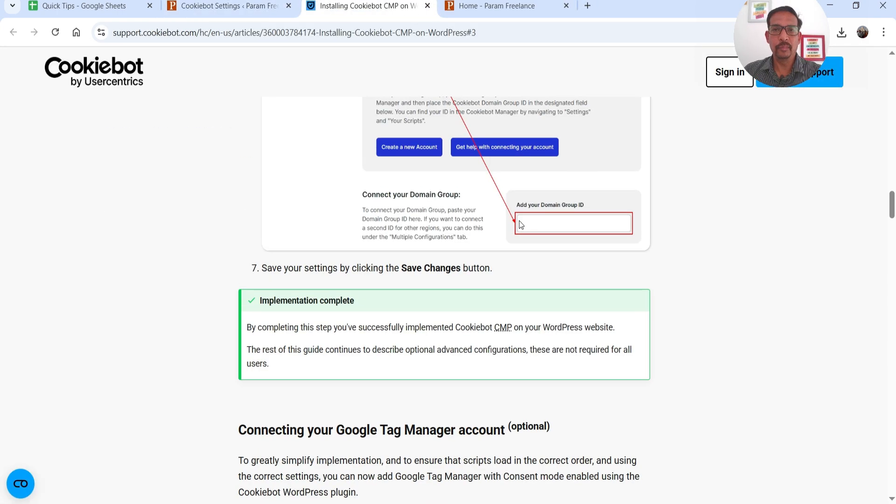
pyautogui.click(216, 11)
pyautogui.click(427, 6)
# Review the plugin's Google Consent Mode and TCF settings
pyautogui.click(632, 146)
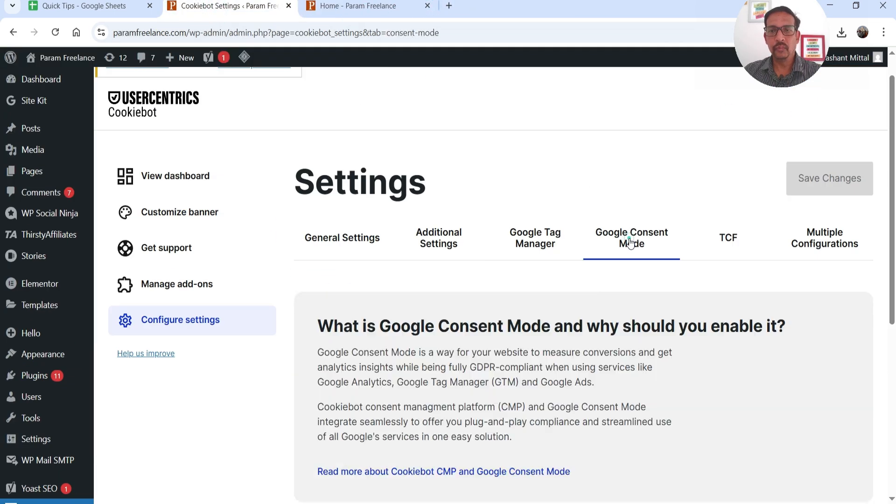
pyautogui.scroll(-5, 578, 219)
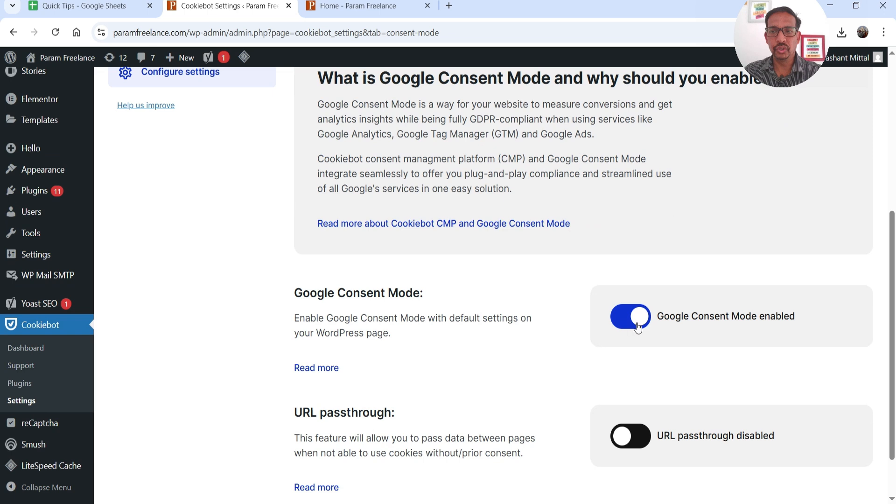
pyautogui.scroll(5, 723, 295)
pyautogui.click(729, 239)
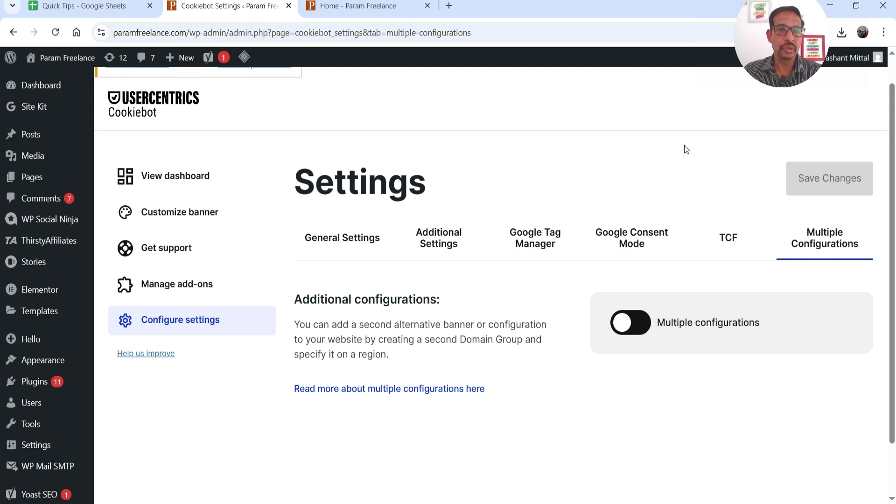
# Check the plugin dashboard confirms Account added, then switch to the site homepage tab
pyautogui.click(201, 176)
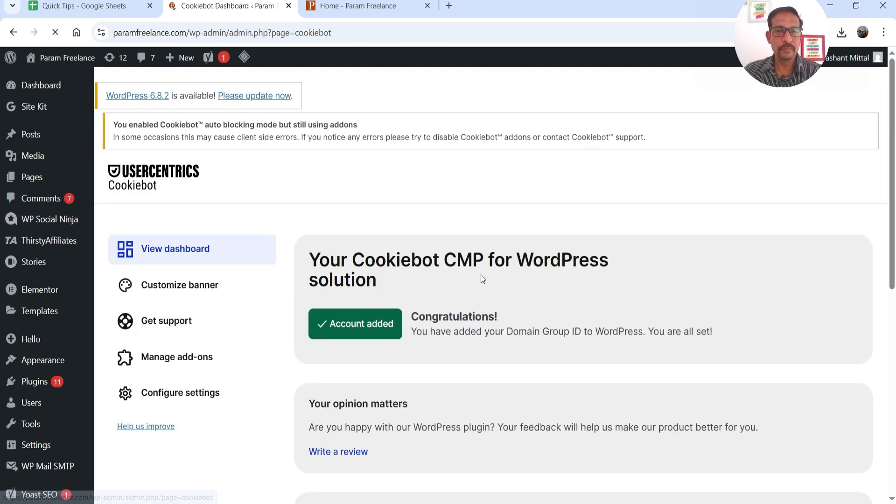
pyautogui.scroll(-3, 481, 274)
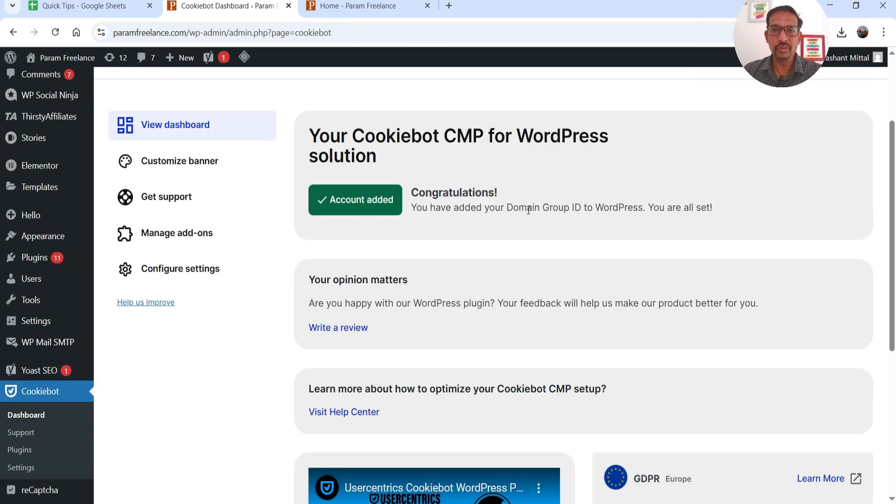
pyautogui.scroll(-4, 470, 200)
pyautogui.scroll(7, 548, 212)
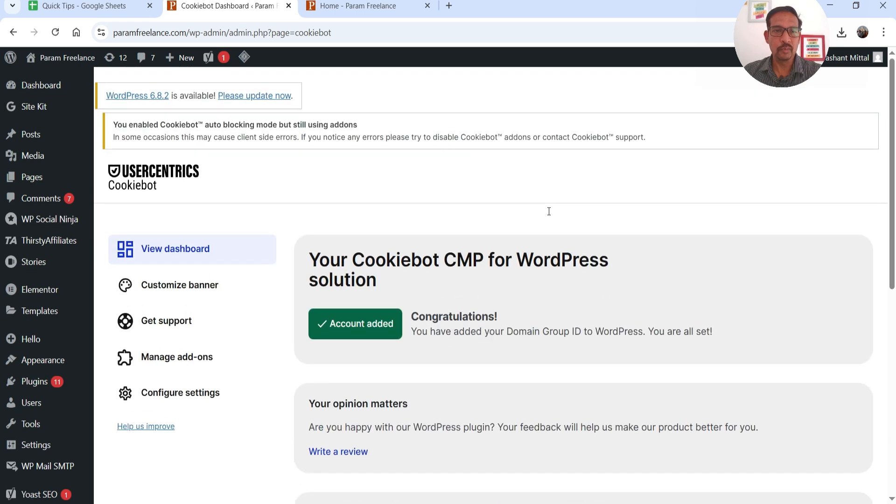
pyautogui.click(354, 7)
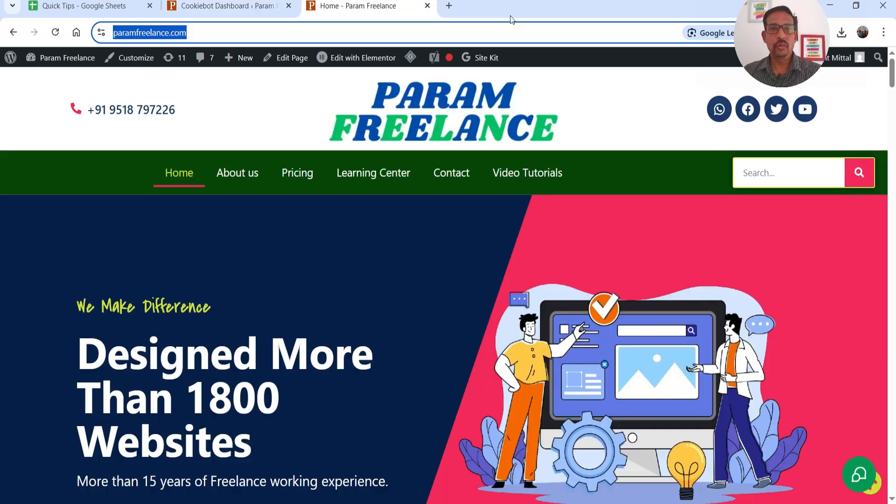
# Reload the homepage and save consent with Marketing, Statistics and Preferences off, only Necessary allowed
pyautogui.click(55, 32)
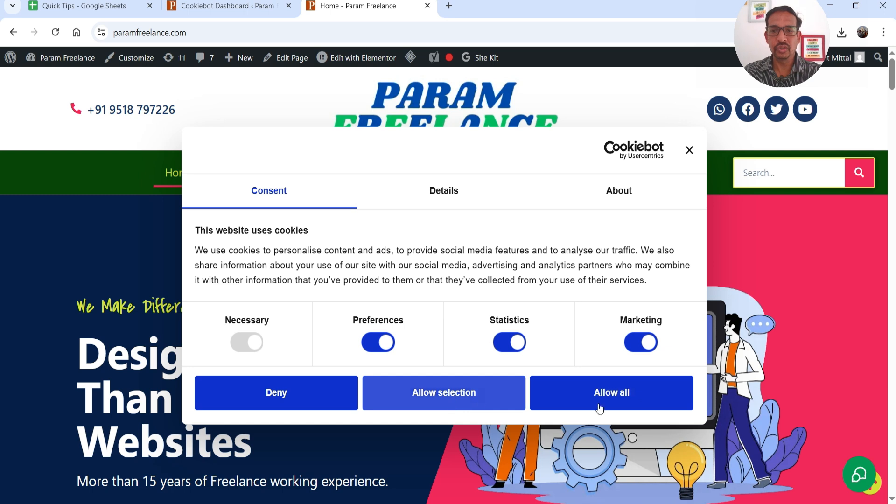
pyautogui.click(245, 344)
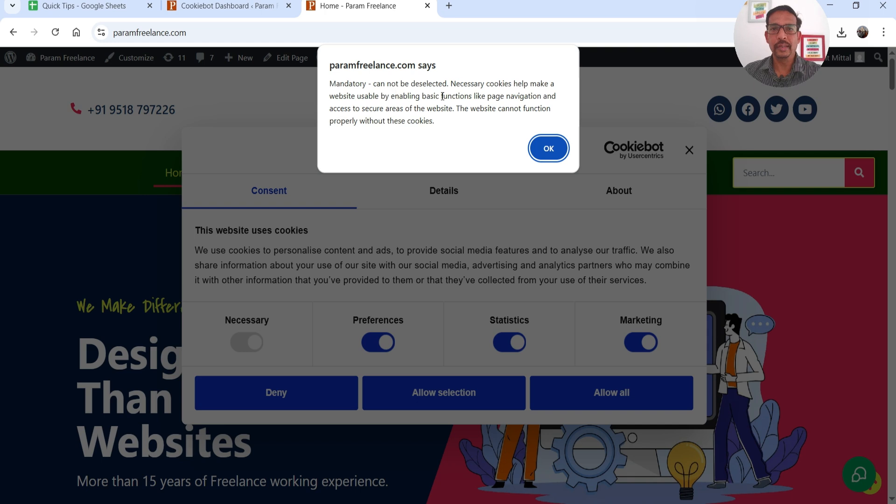
pyautogui.click(548, 150)
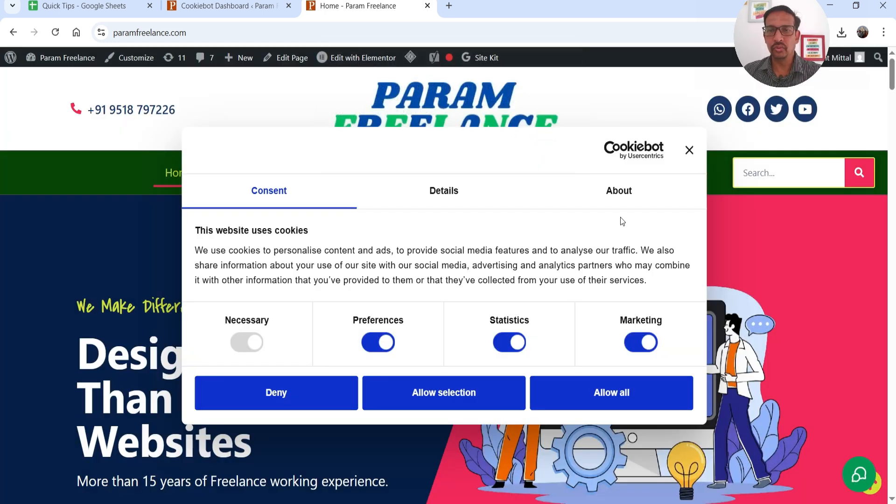
pyautogui.click(643, 347)
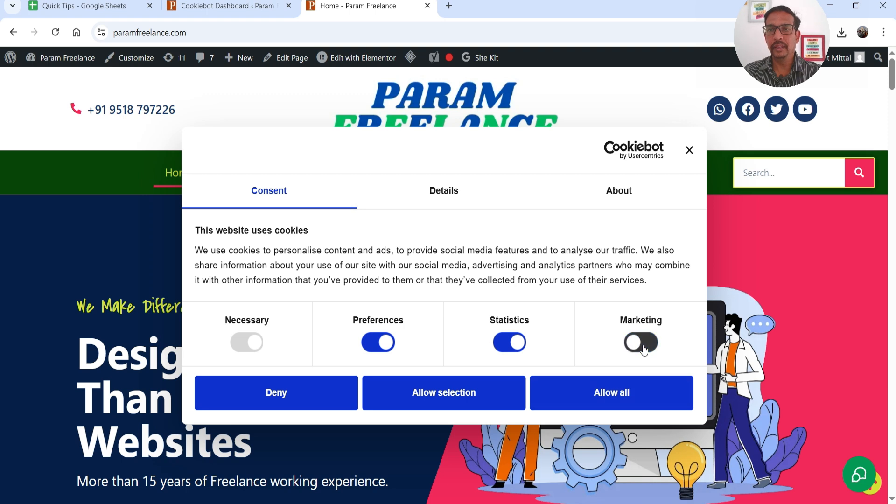
pyautogui.click(513, 352)
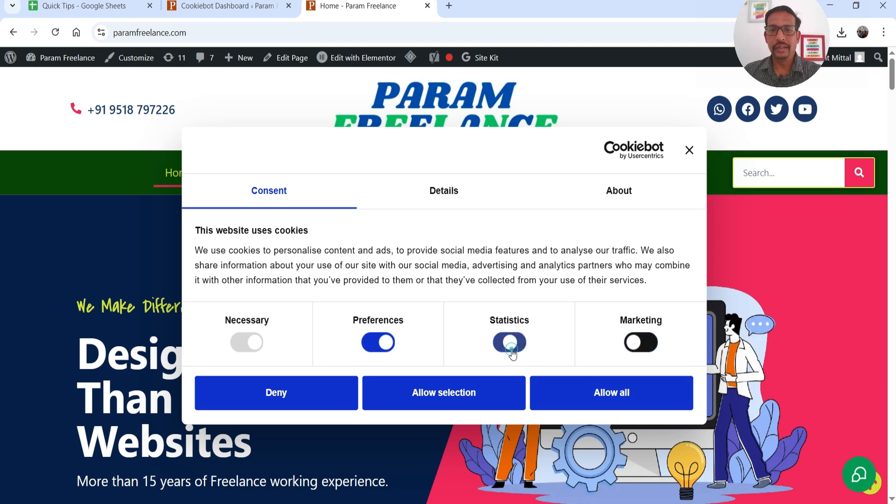
pyautogui.click(382, 343)
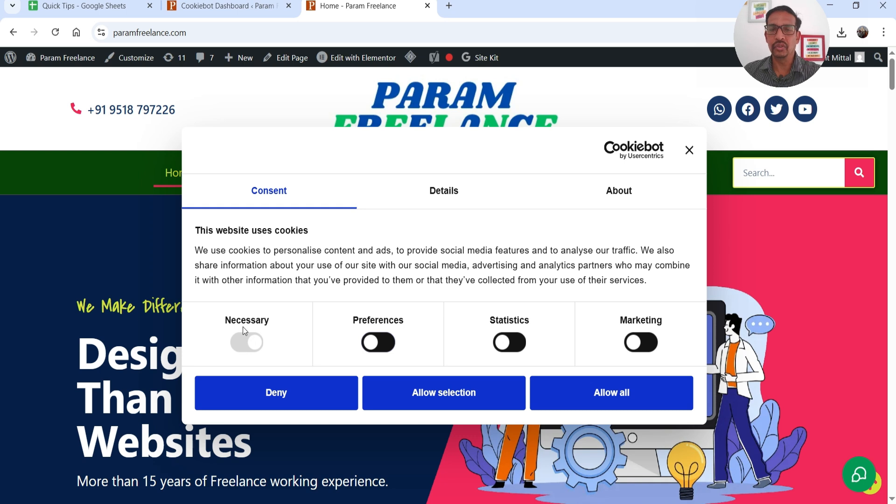
pyautogui.click(440, 394)
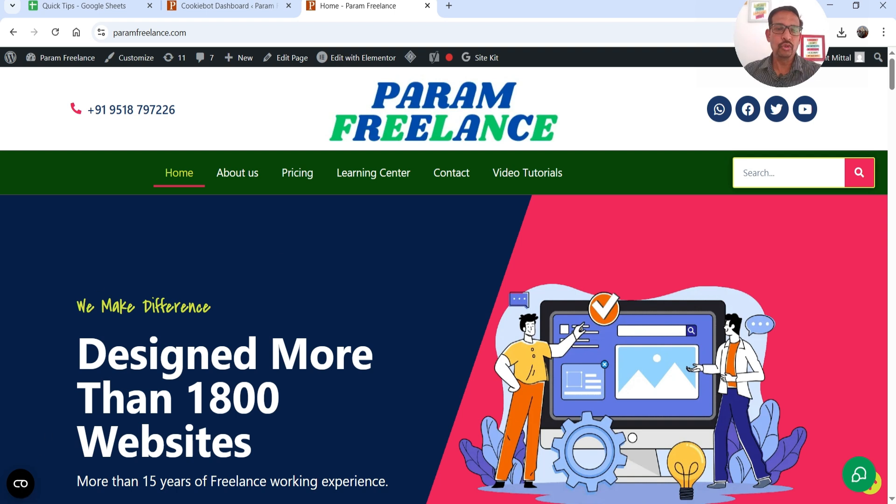
# Change consent to allow Preferences, Statistics and Marketing cookies and save it
pyautogui.click(22, 486)
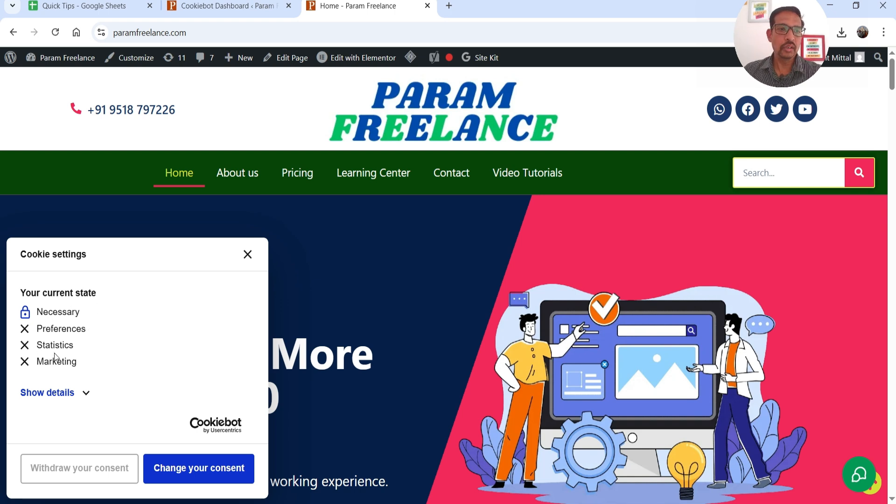
pyautogui.click(82, 394)
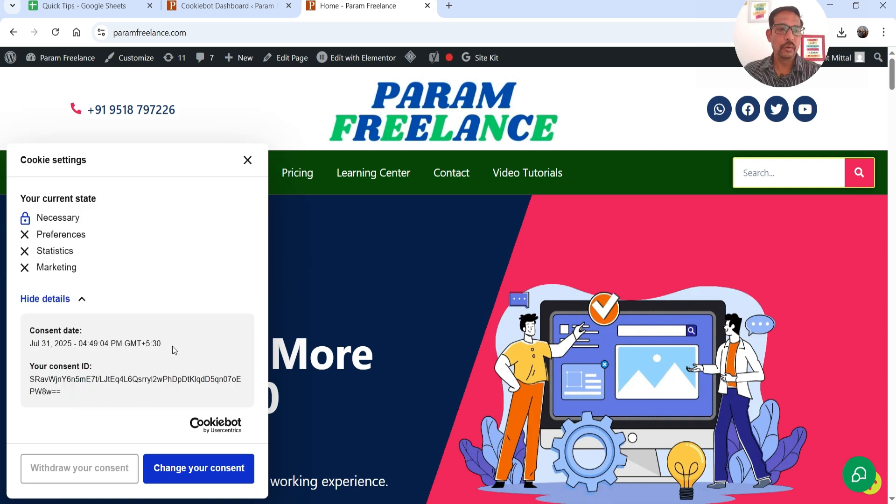
pyautogui.click(198, 469)
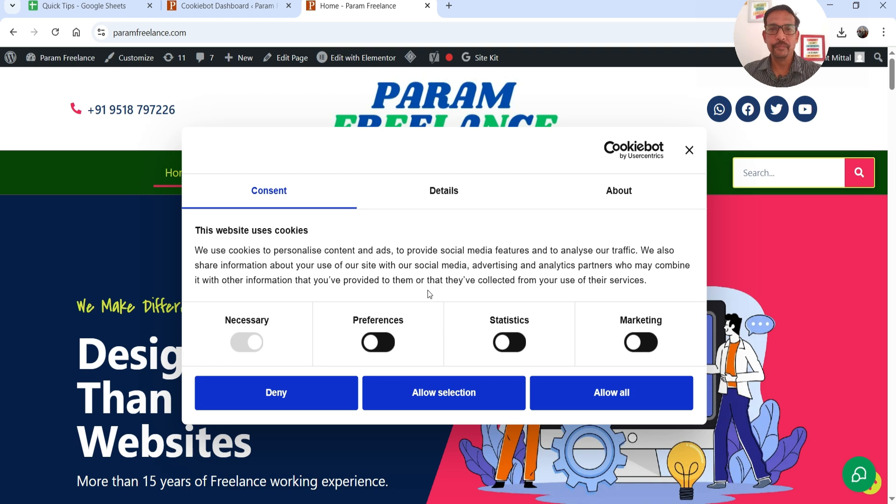
pyautogui.click(382, 344)
pyautogui.click(510, 344)
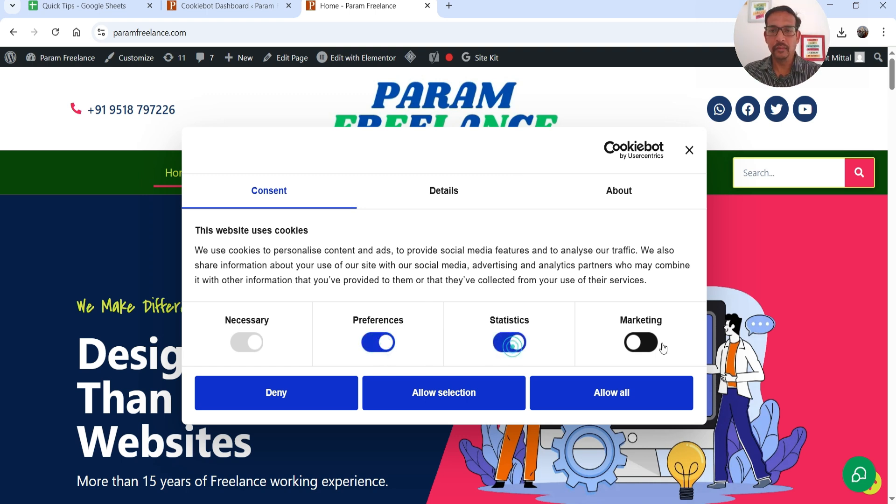
pyautogui.click(642, 345)
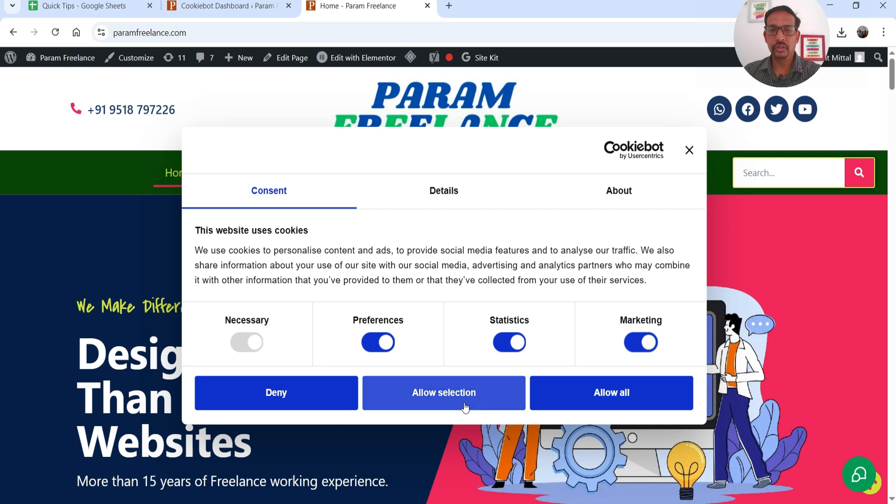
pyautogui.click(611, 396)
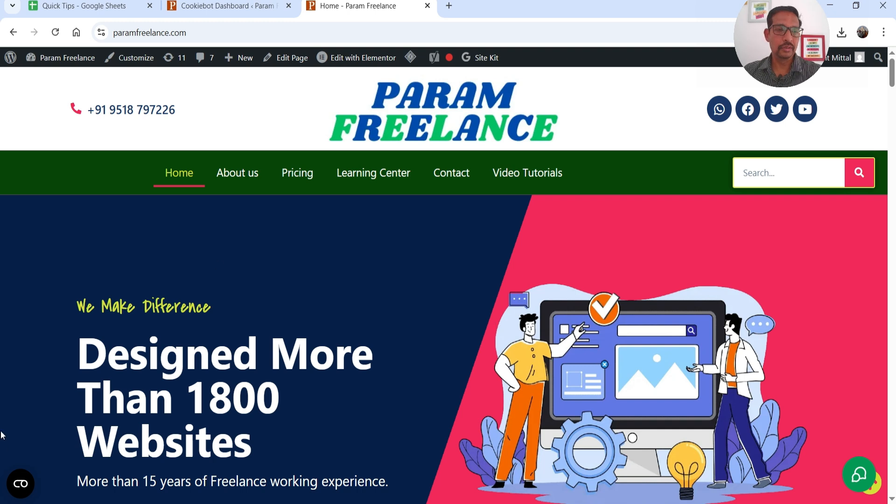
# Confirm all four categories in the cookie settings panel, close it, and return to Cookiebot admin
pyautogui.click(21, 484)
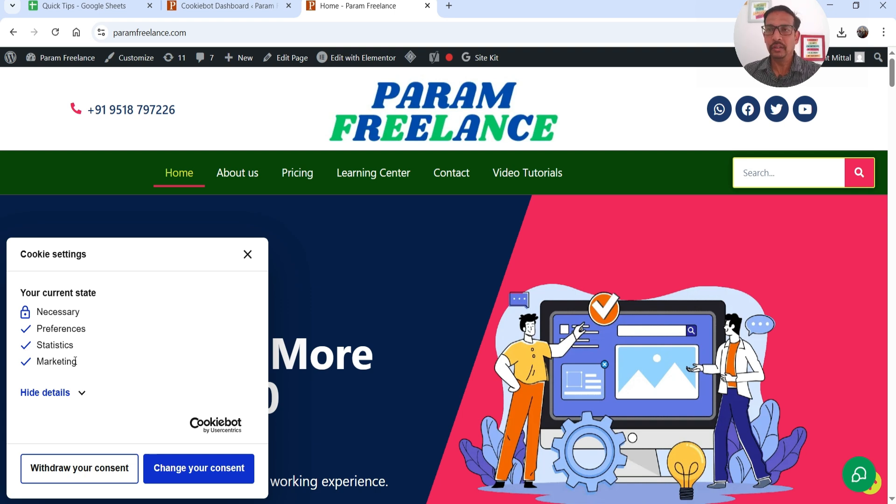
pyautogui.click(247, 254)
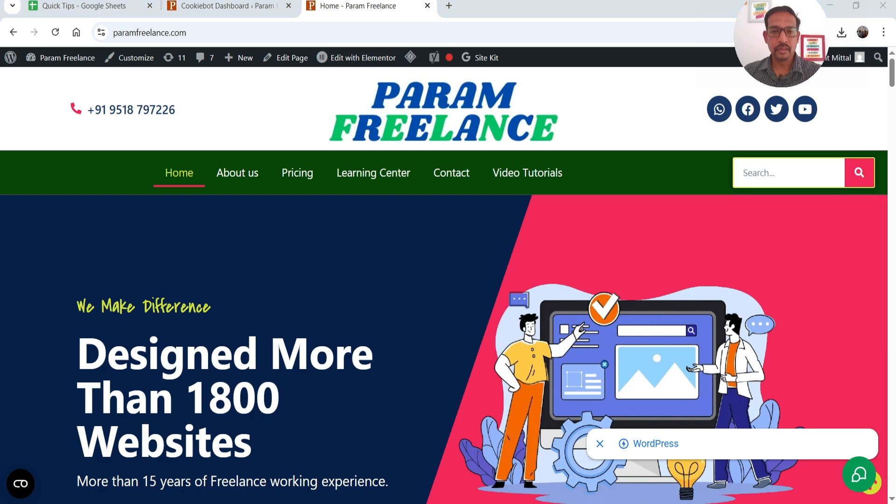
pyautogui.hotkey('alt', 'Tab')
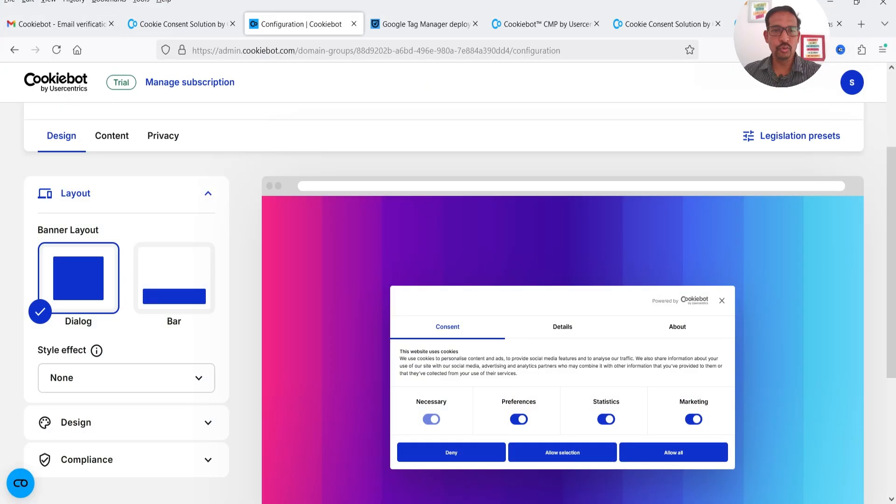
# Make the banner a bottom Bar with the SlideUp style effect, positioned at Bottom
pyautogui.click(182, 278)
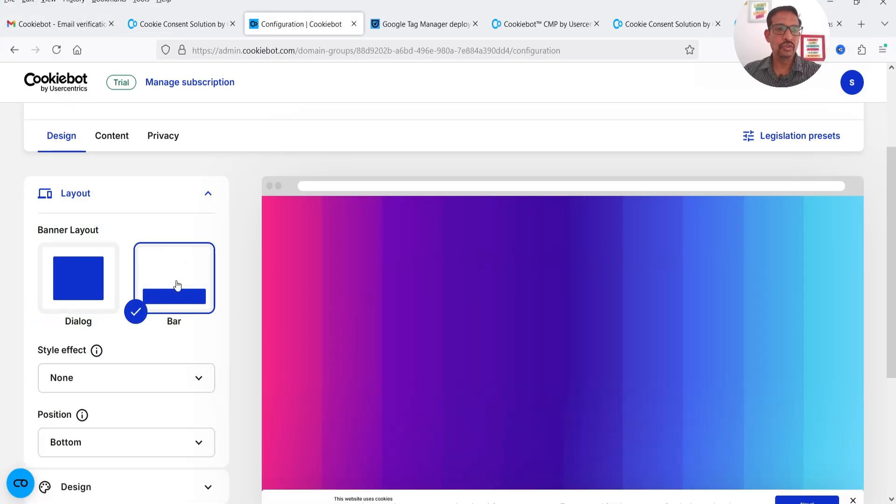
pyautogui.scroll(-3, 199, 295)
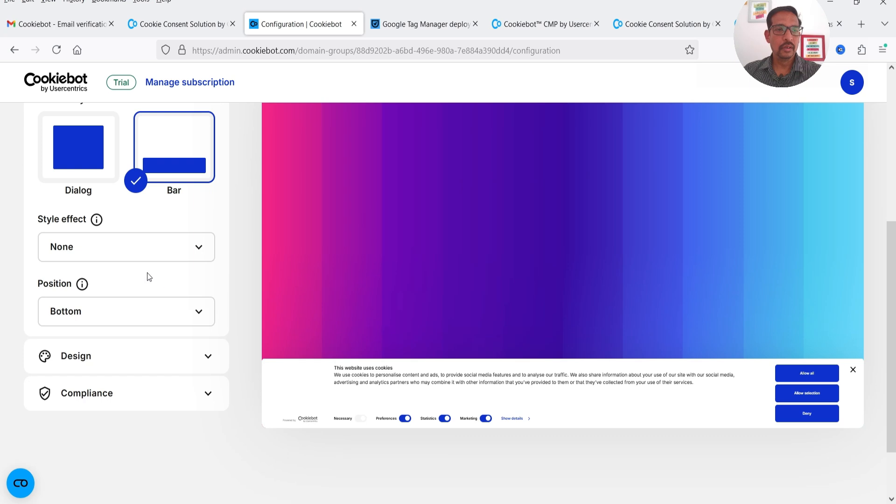
pyautogui.click(144, 248)
pyautogui.click(93, 316)
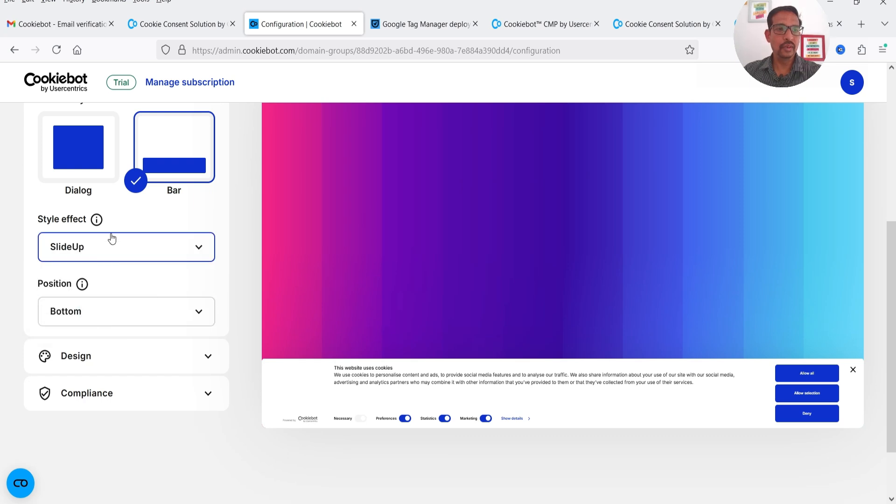
pyautogui.click(122, 320)
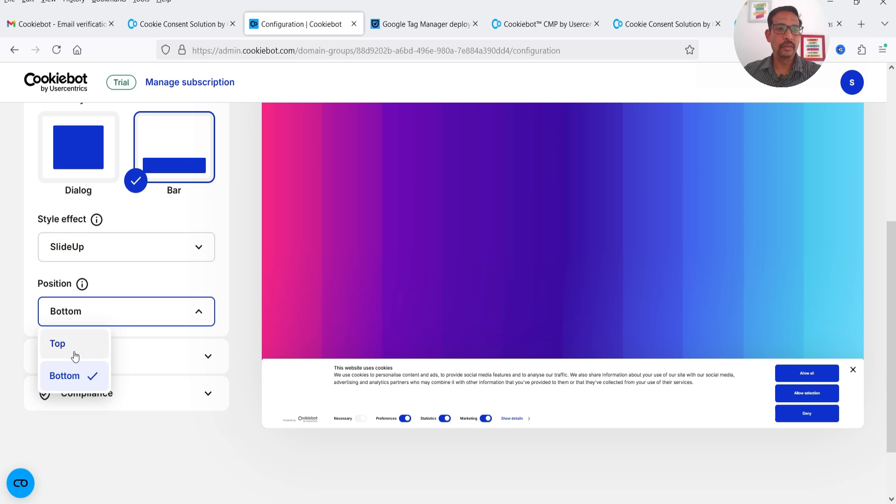
pyautogui.click(170, 278)
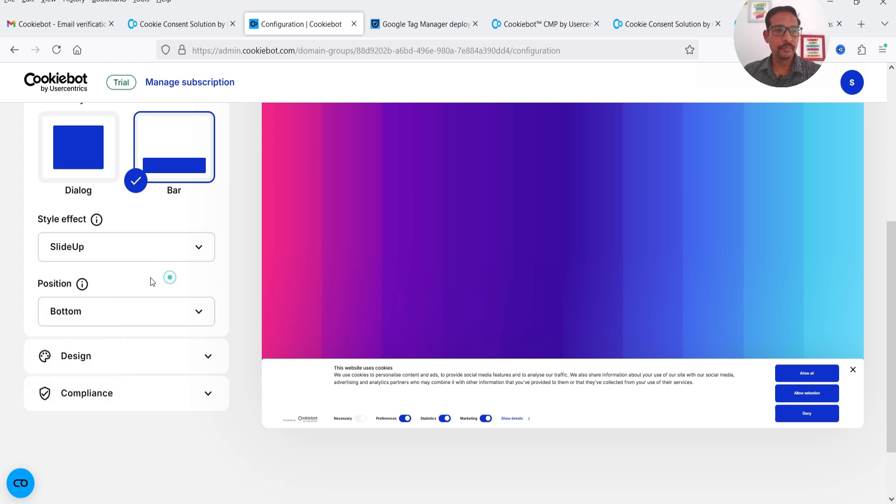
# Set the banner Design theme to Dark and save the changes
pyautogui.click(98, 357)
pyautogui.scroll(2, 94, 265)
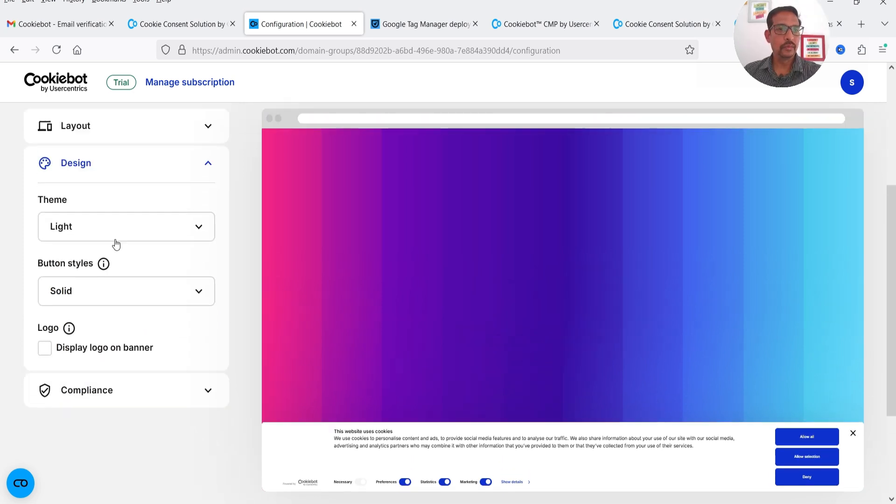
pyautogui.click(87, 237)
pyautogui.click(83, 293)
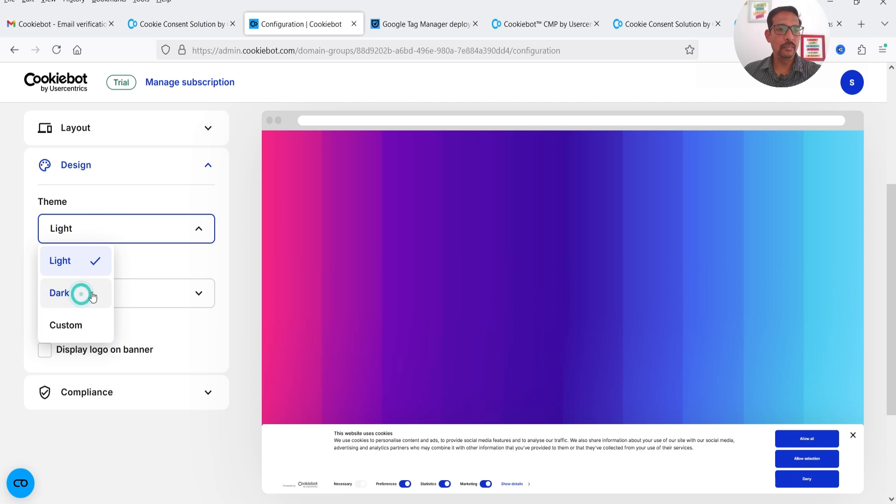
pyautogui.scroll(-2, 102, 293)
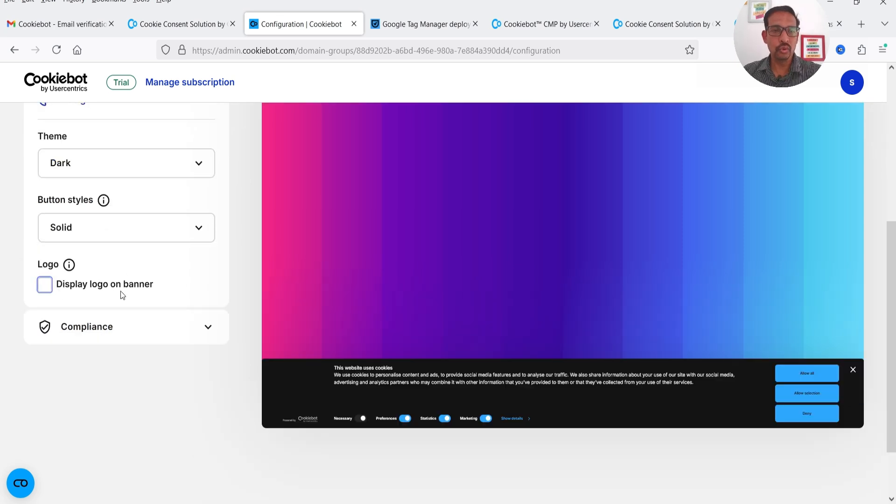
pyautogui.click(126, 340)
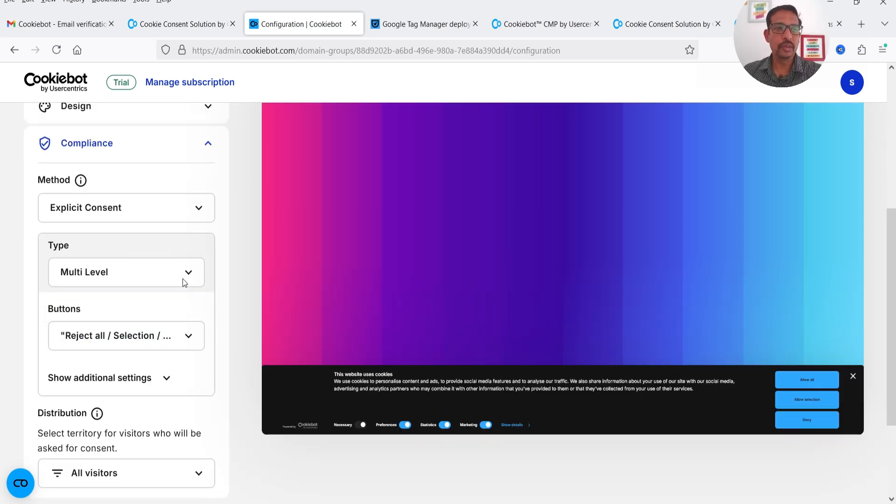
pyautogui.scroll(1, 153, 293)
pyautogui.scroll(4, 154, 293)
pyautogui.click(793, 221)
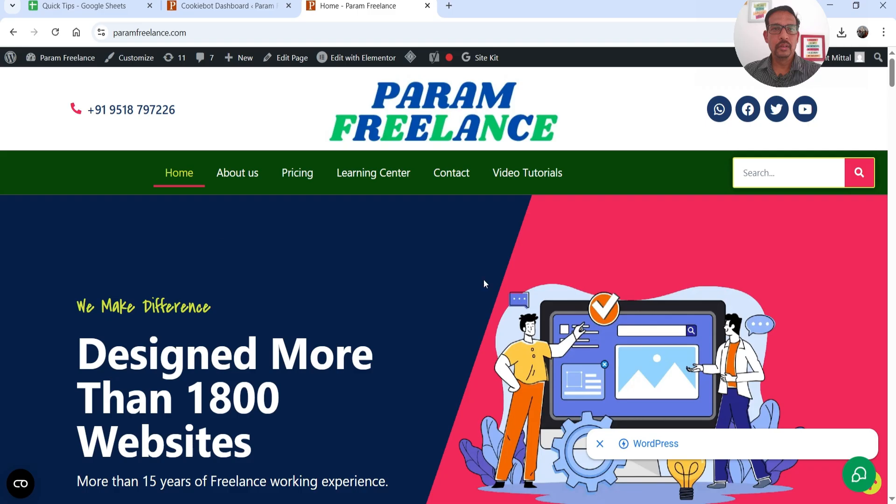
# Reload paramfreelance.com, reopen the consent banner from the Cookiebot widget, and Allow all cookies
pyautogui.click(55, 33)
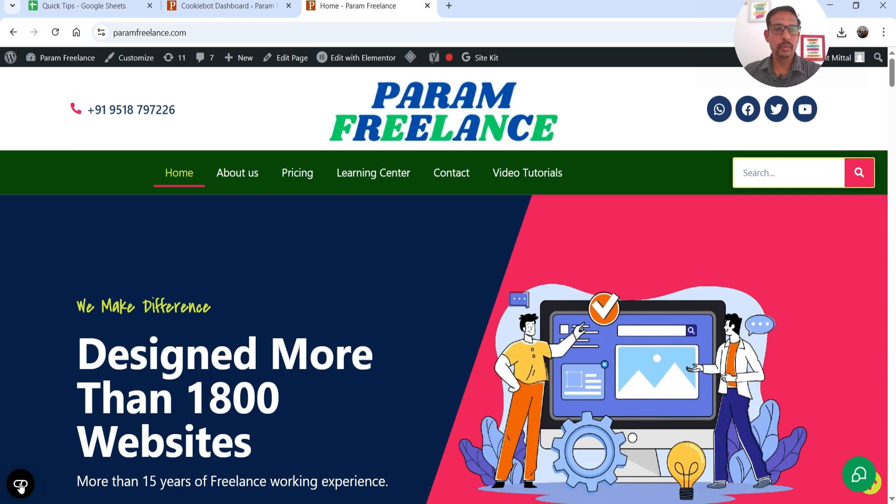
pyautogui.click(20, 484)
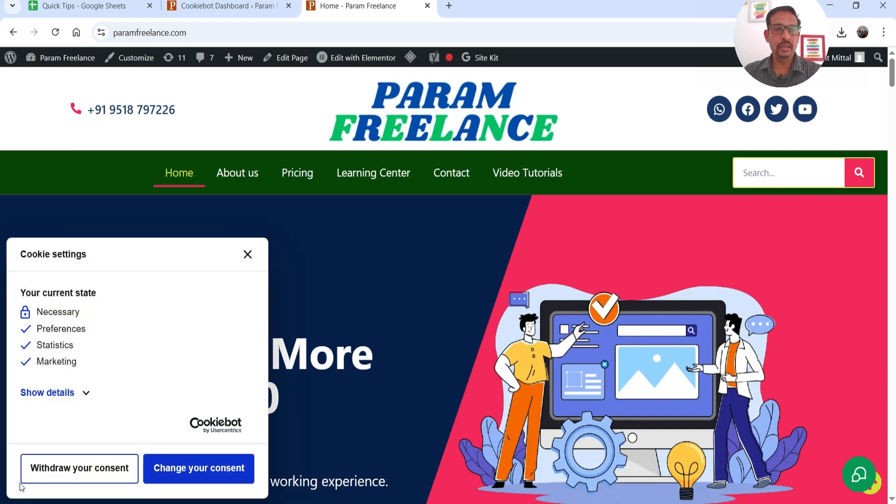
pyautogui.click(214, 472)
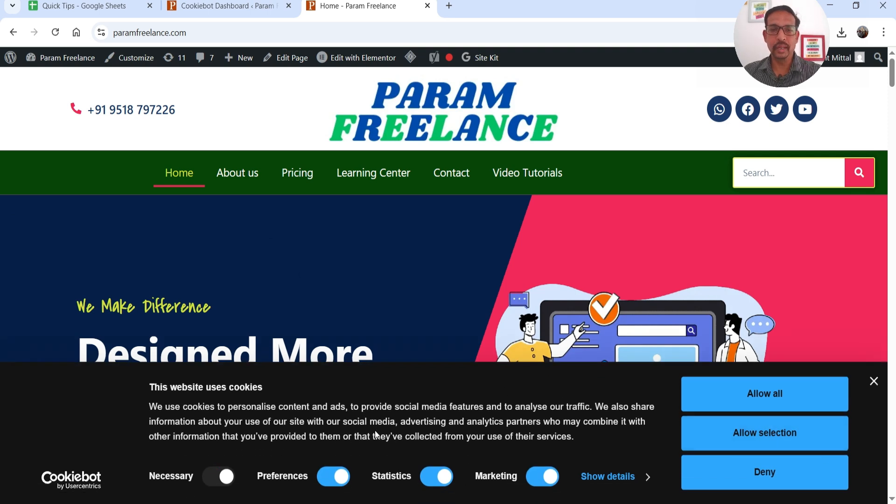
pyautogui.click(776, 397)
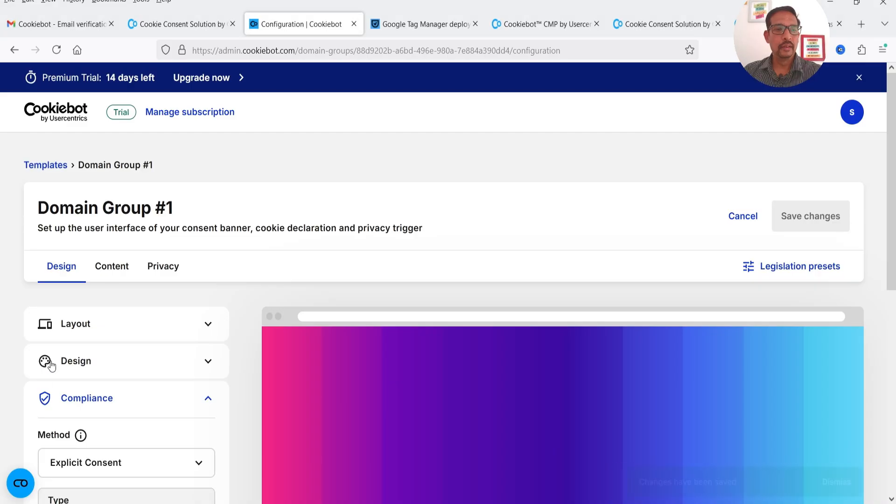
# Set the compliance consent type to Accept/Decline and save
pyautogui.scroll(-4, 136, 298)
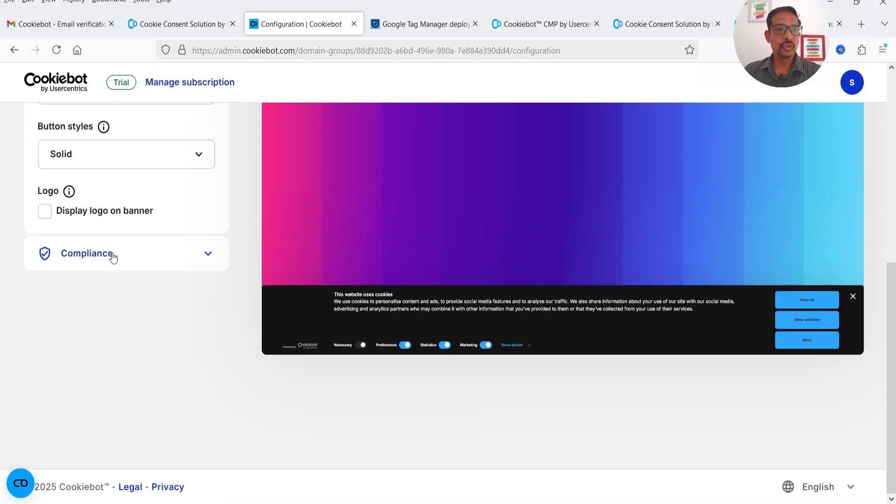
pyautogui.click(113, 256)
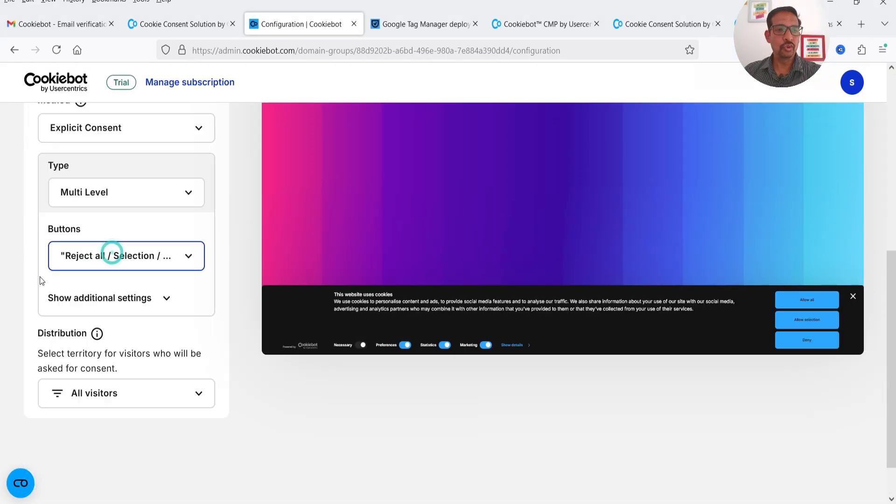
pyautogui.click(122, 205)
pyautogui.click(99, 291)
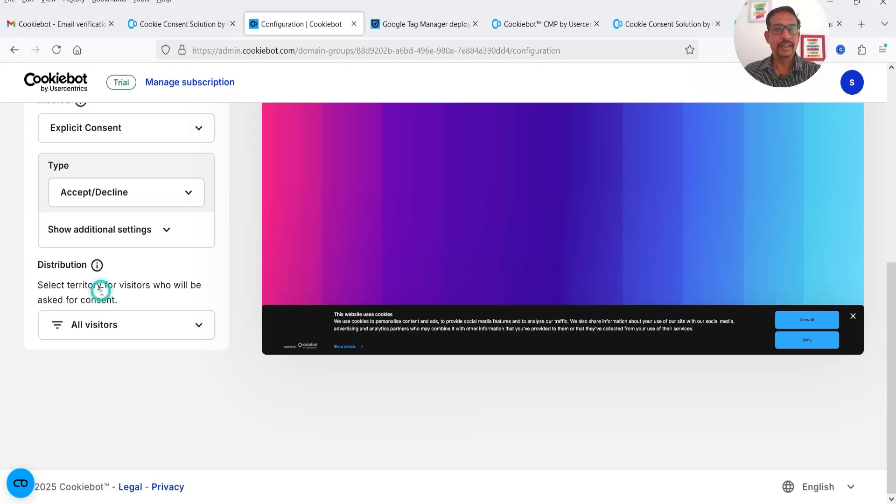
pyautogui.scroll(7, 883, 346)
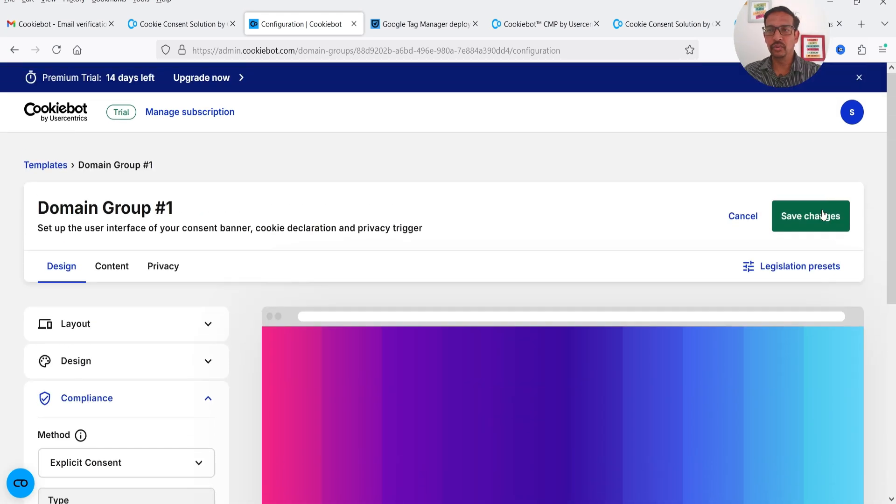
pyautogui.click(816, 216)
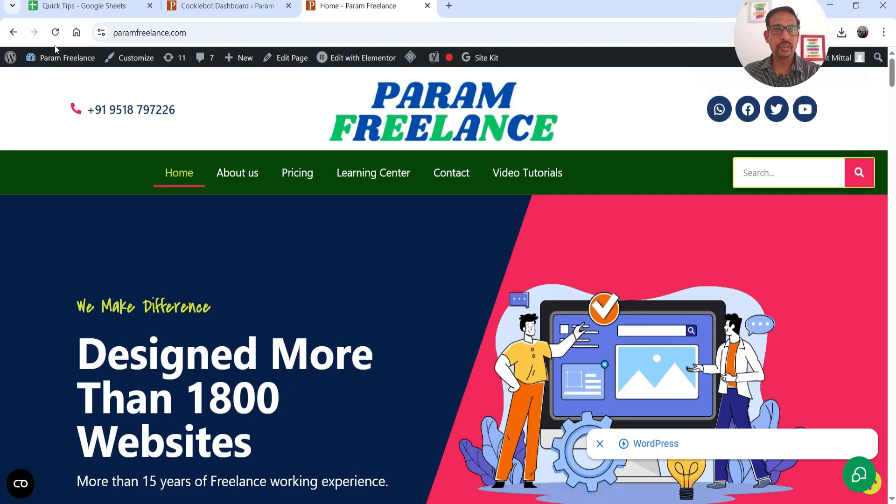
# Recheck the banner on the site, keep Explicit Consent, and switch the consent type back to Multi Level
pyautogui.click(22, 482)
pyautogui.click(205, 472)
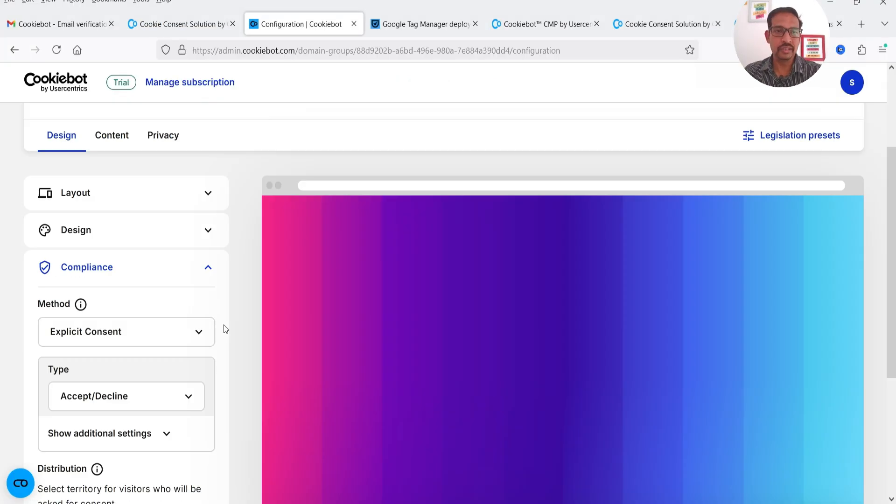
pyautogui.click(206, 329)
pyautogui.click(207, 325)
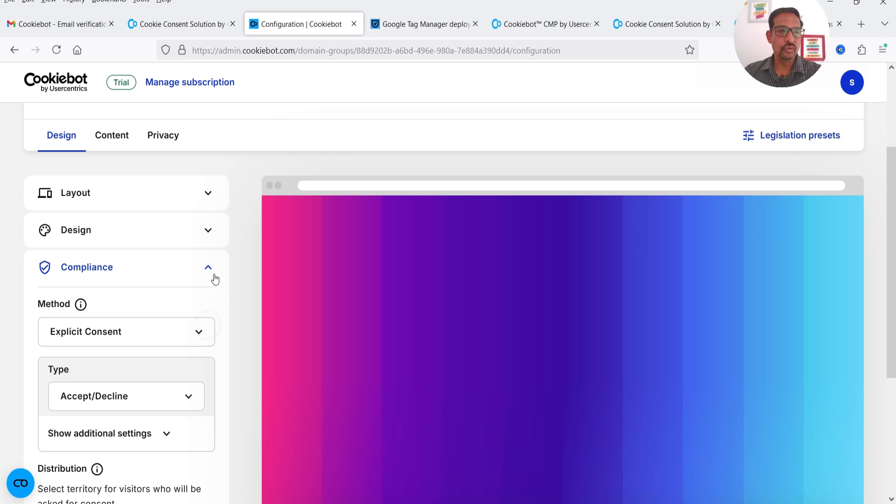
pyautogui.scroll(-3, 212, 272)
pyautogui.click(116, 257)
pyautogui.click(104, 289)
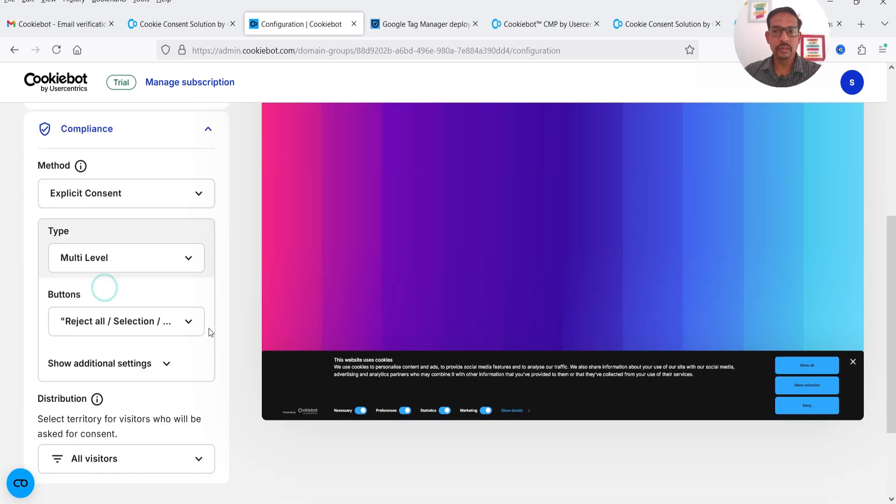
# Change the banner layout to a centred Dialog with the Overlay style effect and save
pyautogui.scroll(5, 124, 238)
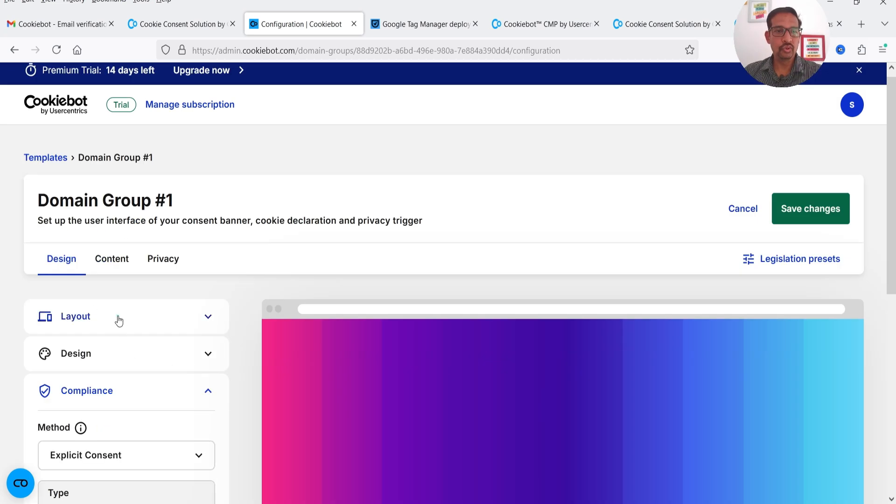
pyautogui.click(117, 316)
pyautogui.click(84, 414)
pyautogui.scroll(-4, 132, 351)
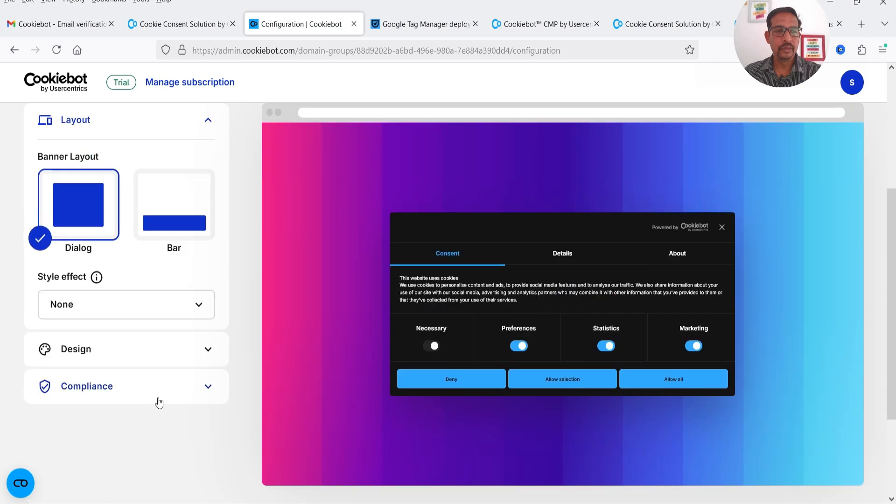
pyautogui.click(119, 304)
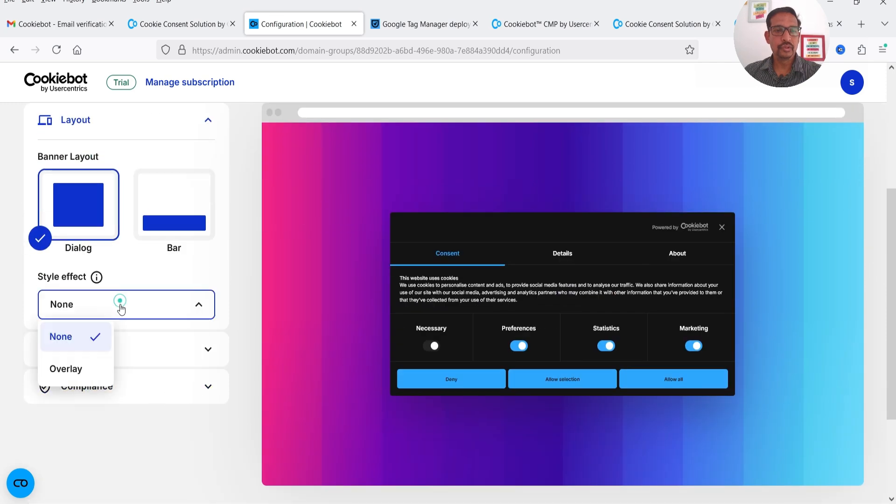
pyautogui.click(88, 374)
pyautogui.scroll(4, 402, 245)
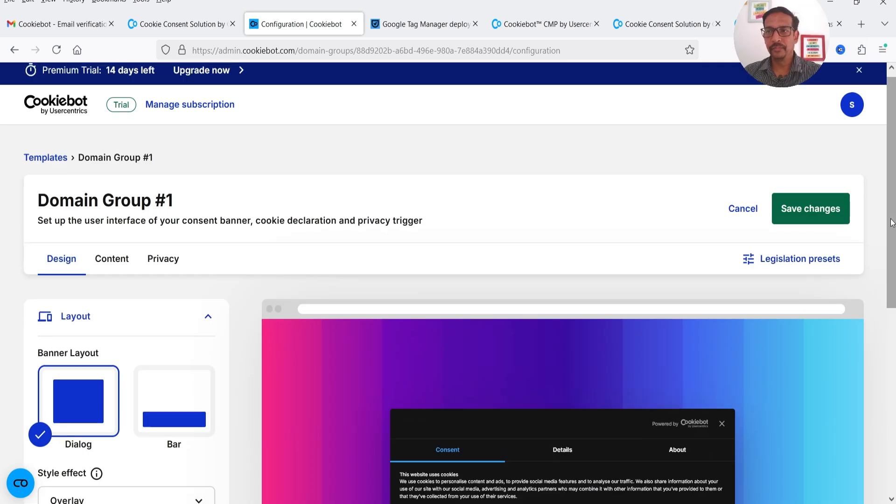
pyautogui.click(825, 221)
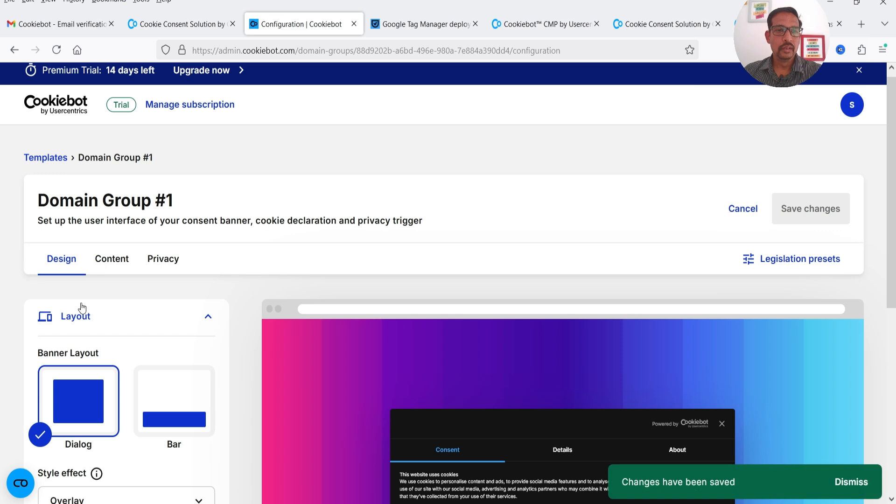
# Open the banner's text content settings and inspect the dialog body paragraph
pyautogui.click(112, 260)
pyautogui.scroll(-4, 552, 245)
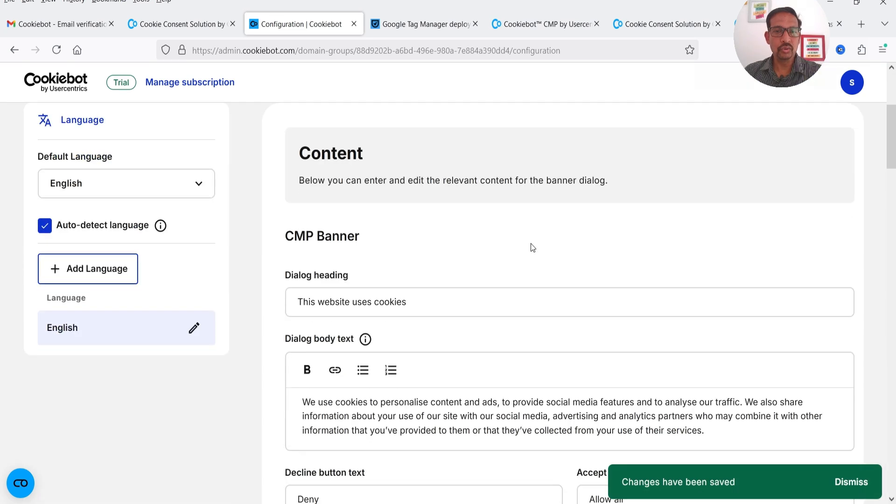
pyautogui.scroll(-2, 414, 274)
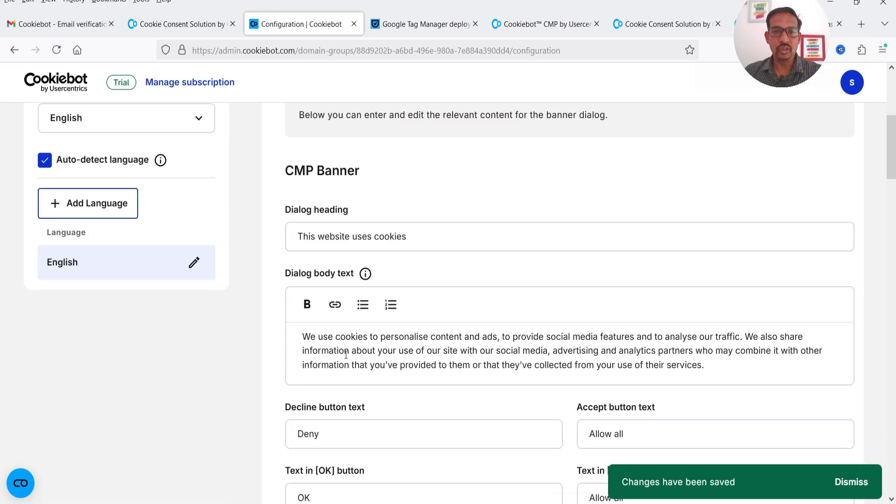
pyautogui.tripleClick(402, 342)
pyautogui.click(406, 340)
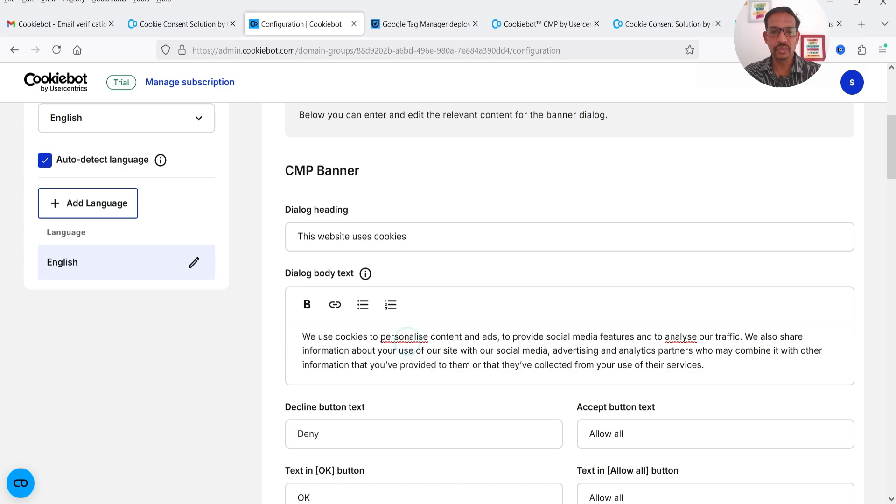
# On the live site, highlight the banner's body paragraph and the 'This website uses cookies' heading
pyautogui.hotkey('alt', 'Tab')
pyautogui.moveTo(159, 417); pyautogui.dragTo(572, 444)
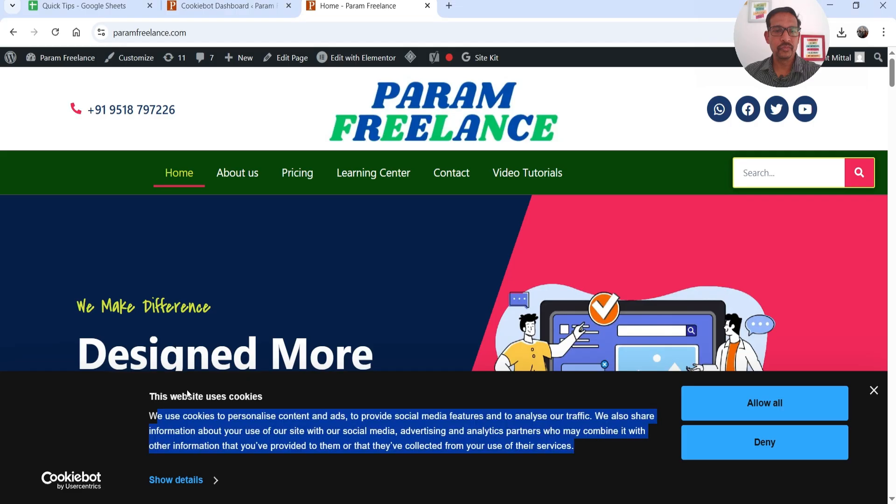
pyautogui.tripleClick(187, 394)
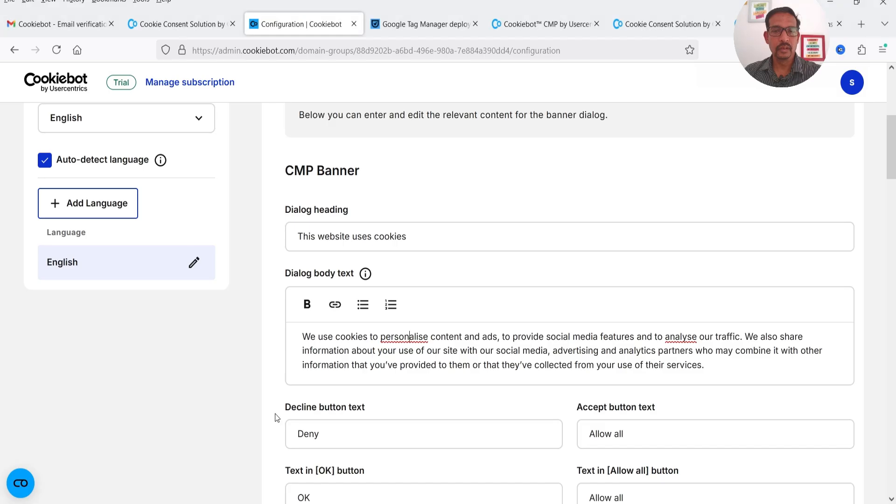
pyautogui.scroll(-3, 276, 417)
# Review the decline, OK, Allow all and Allow selection button texts
pyautogui.click(489, 302)
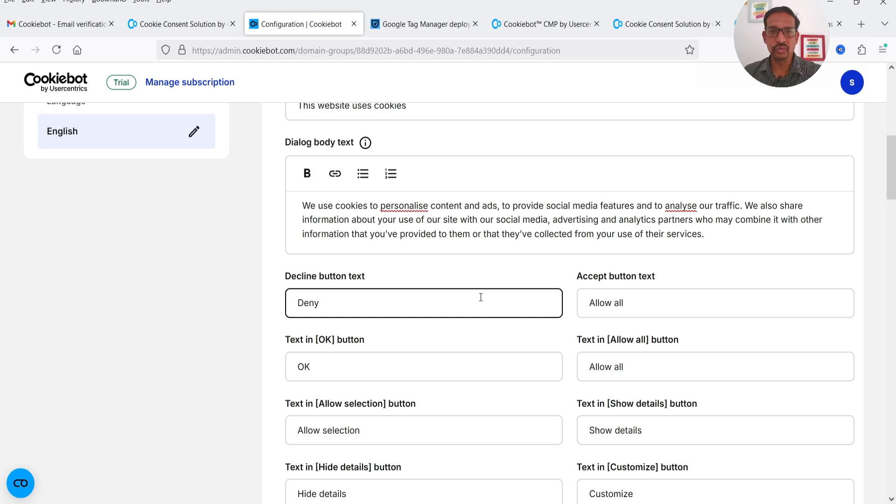
pyautogui.scroll(-3, 481, 297)
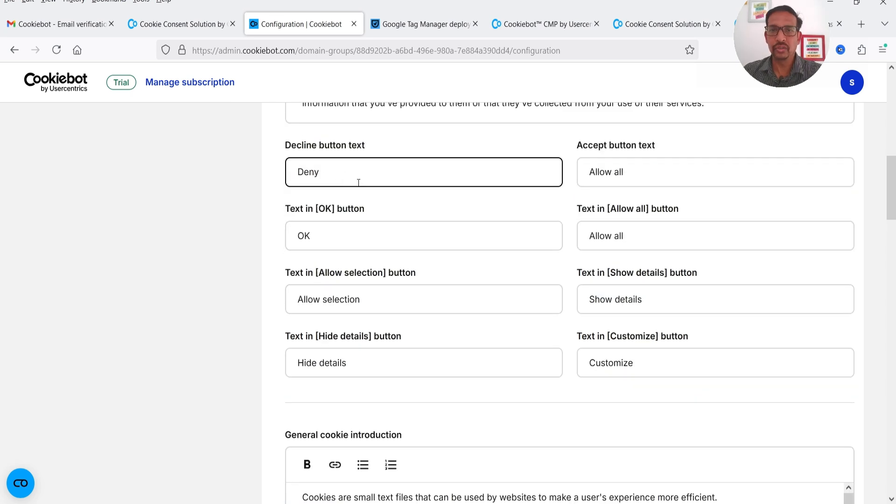
pyautogui.press('Tab')
pyautogui.click(342, 249)
pyautogui.click(662, 237)
pyautogui.press('Tab')
pyautogui.scroll(-8, 448, 266)
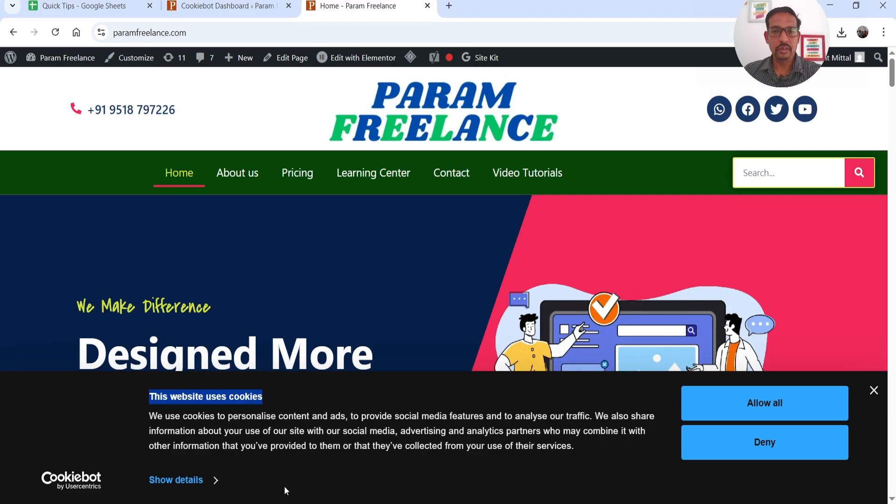
# Open the banner's cookie details, show the configuration's privacy settings, and close the site's consent dialog
pyautogui.click(182, 484)
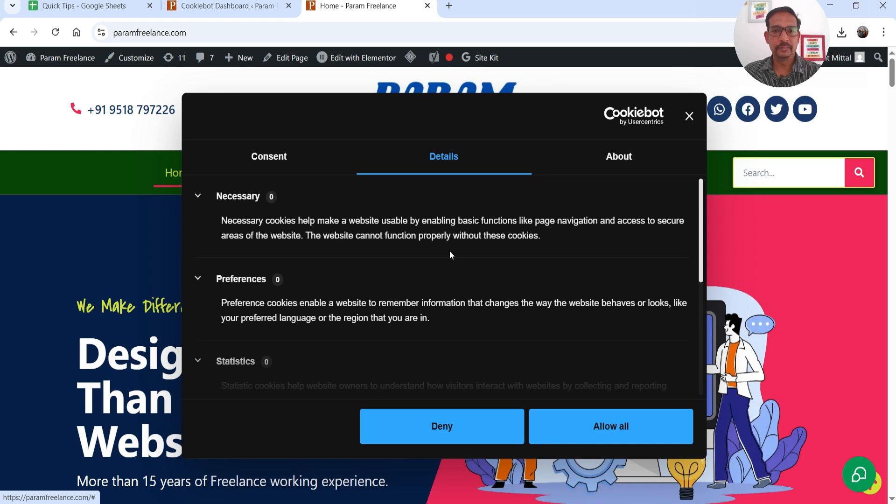
pyautogui.scroll(-2, 376, 262)
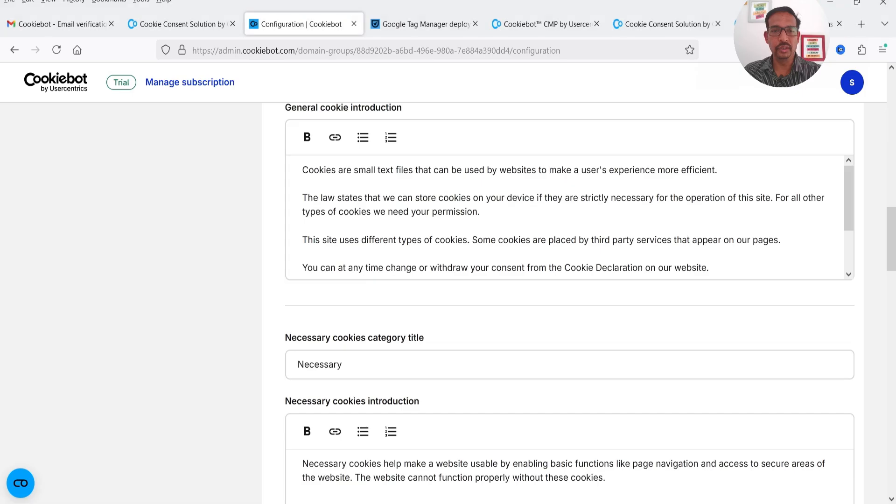
pyautogui.scroll(-8, 408, 285)
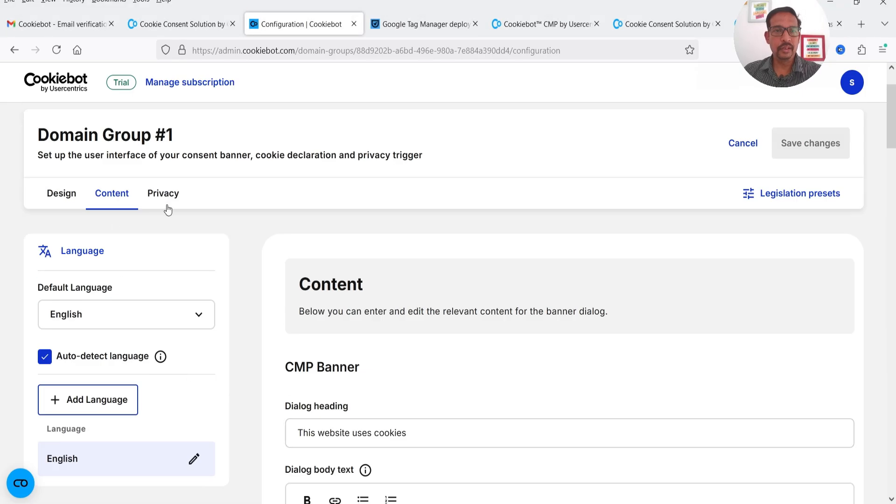
pyautogui.click(173, 192)
pyautogui.scroll(-4, 350, 247)
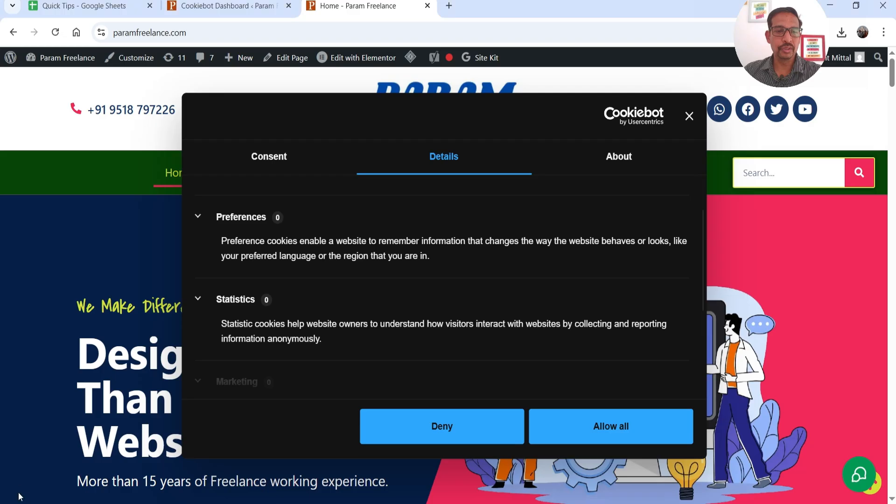
pyautogui.click(689, 117)
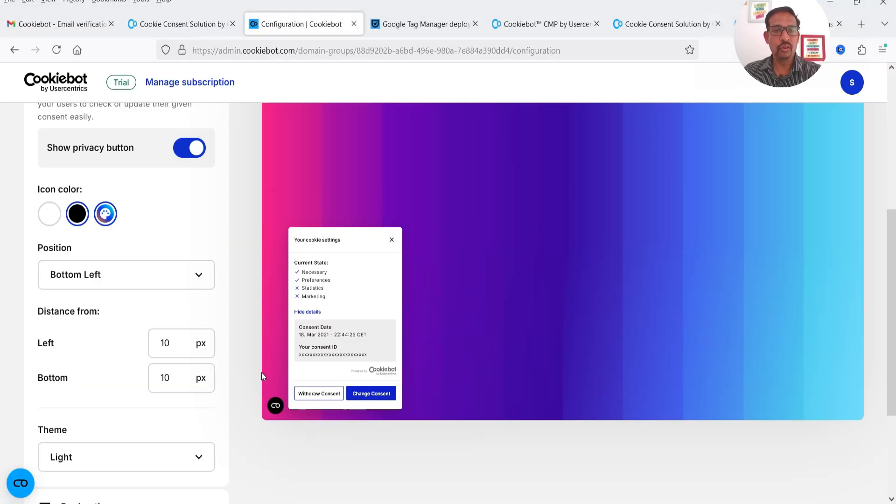
# Keep the privacy button at Bottom Left and make its icon blue
pyautogui.click(106, 274)
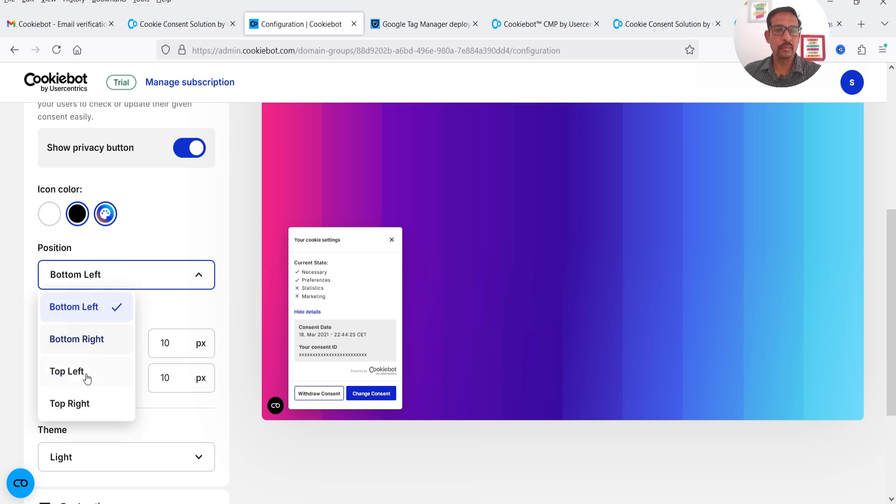
pyautogui.click(176, 227)
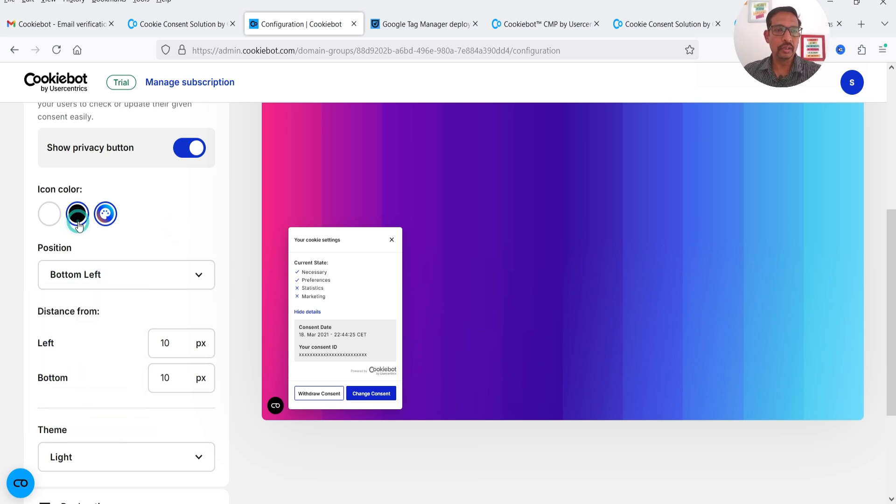
pyautogui.click(106, 213)
pyautogui.scroll(-3, 94, 280)
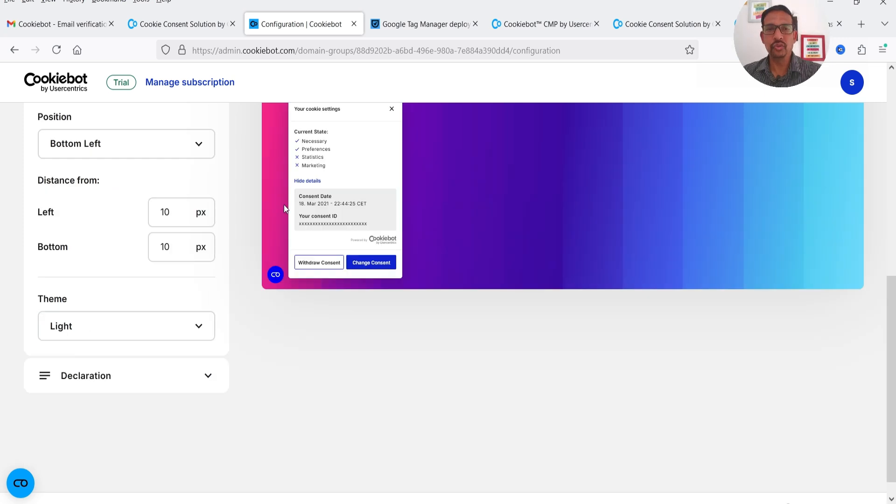
# Switch the privacy panel theme to Dark, review the Declaration settings, and save
pyautogui.click(99, 337)
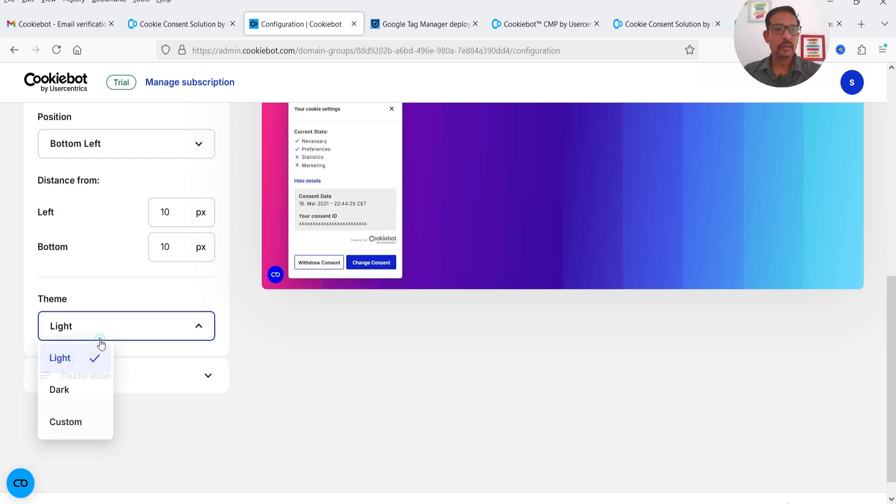
pyautogui.click(80, 386)
pyautogui.click(170, 377)
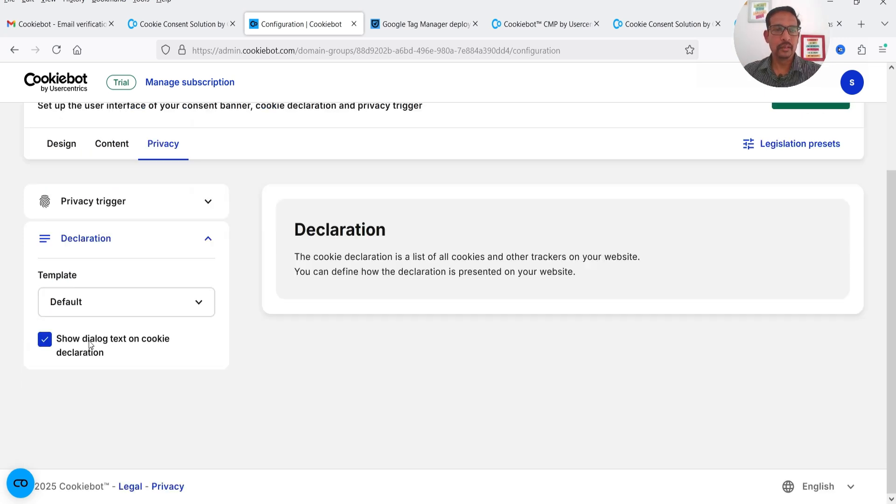
pyautogui.scroll(3, 172, 322)
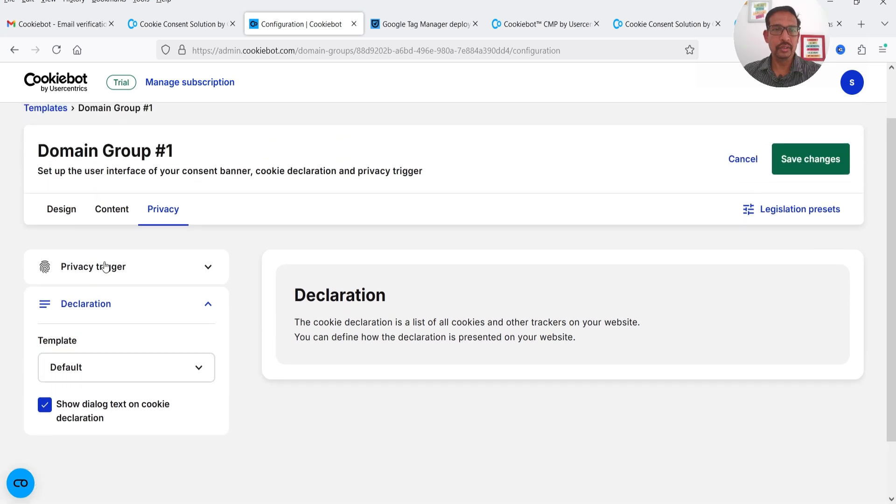
pyautogui.click(64, 265)
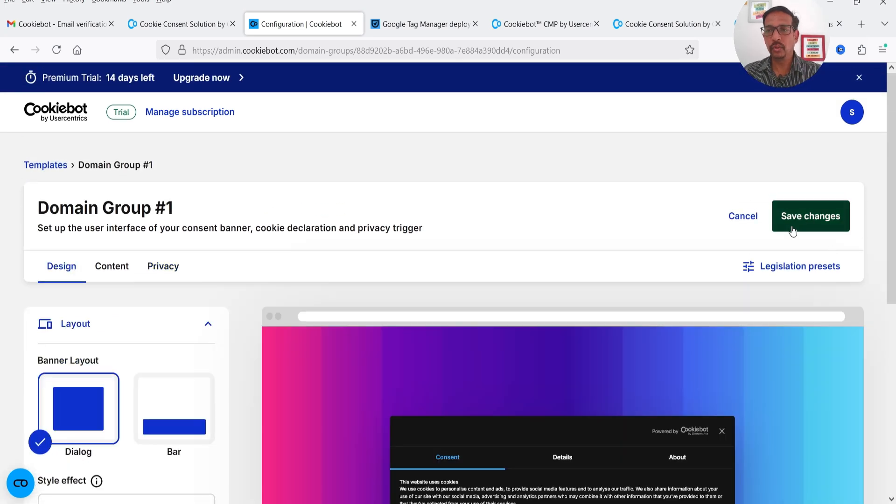
pyautogui.click(792, 224)
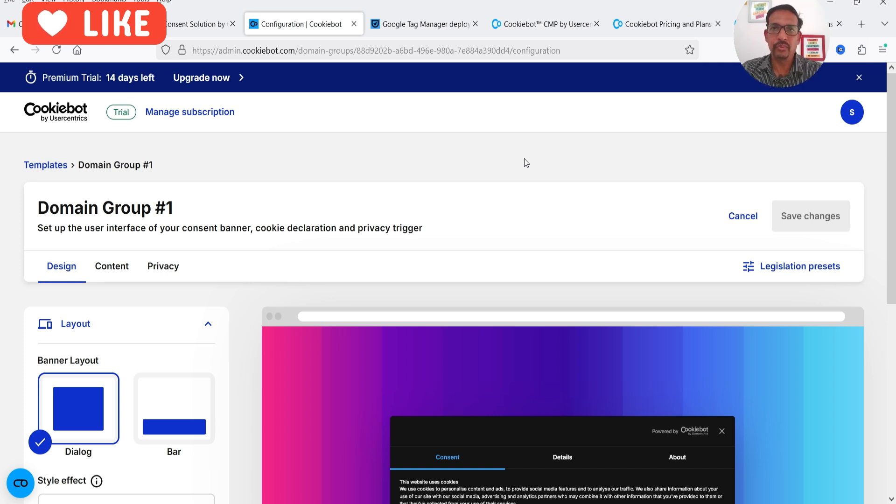
# Switch to the Cookiebot Pricing and Plans page and scroll through the plan prices
pyautogui.click(642, 27)
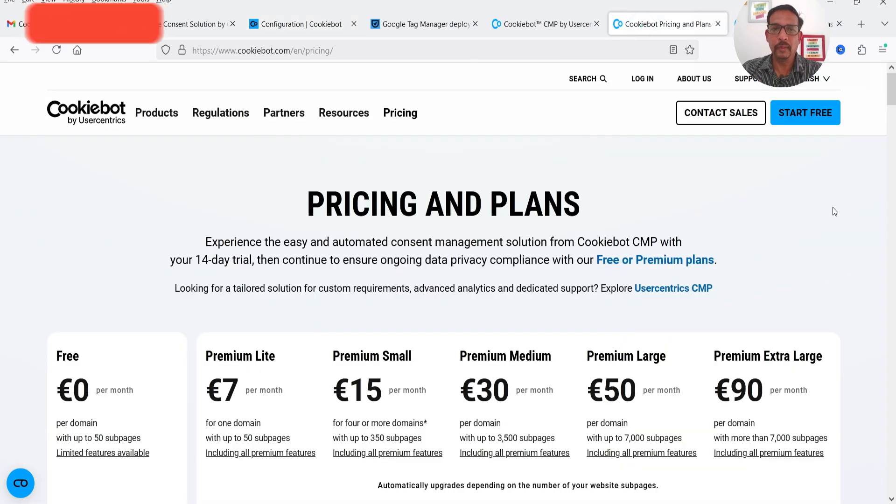
pyautogui.scroll(-3, 839, 202)
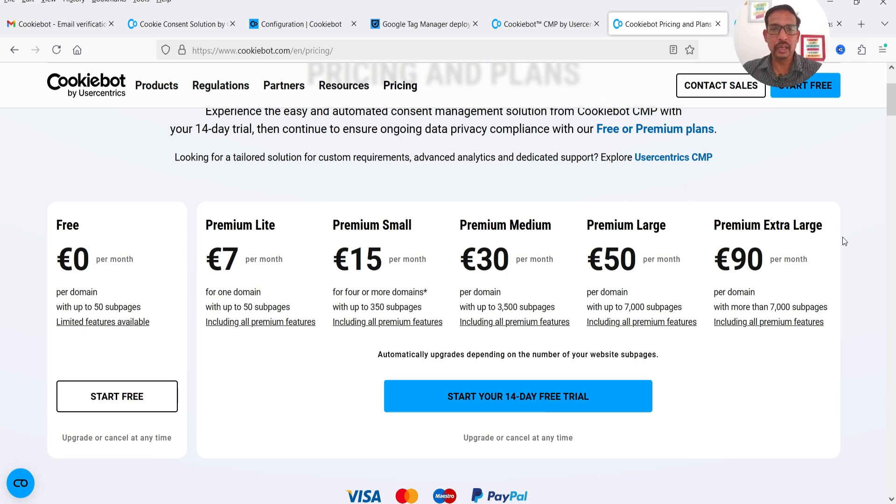
pyautogui.scroll(-10, 686, 319)
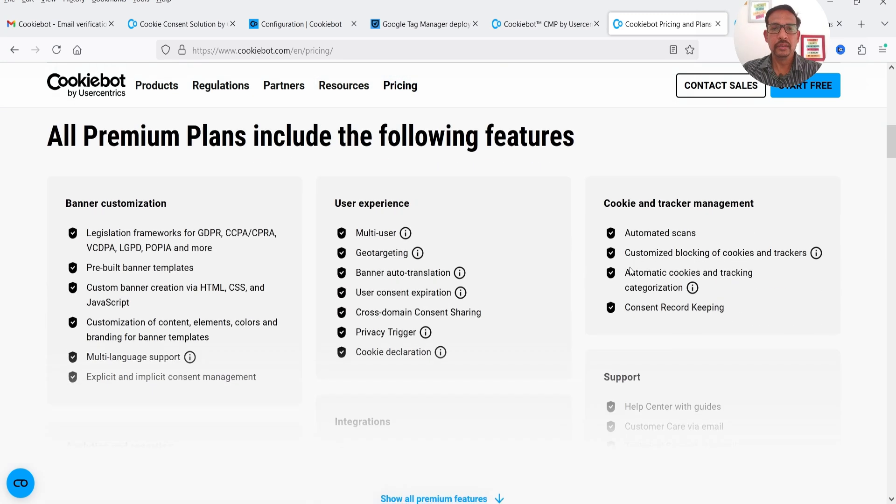
pyautogui.scroll(-20, 631, 268)
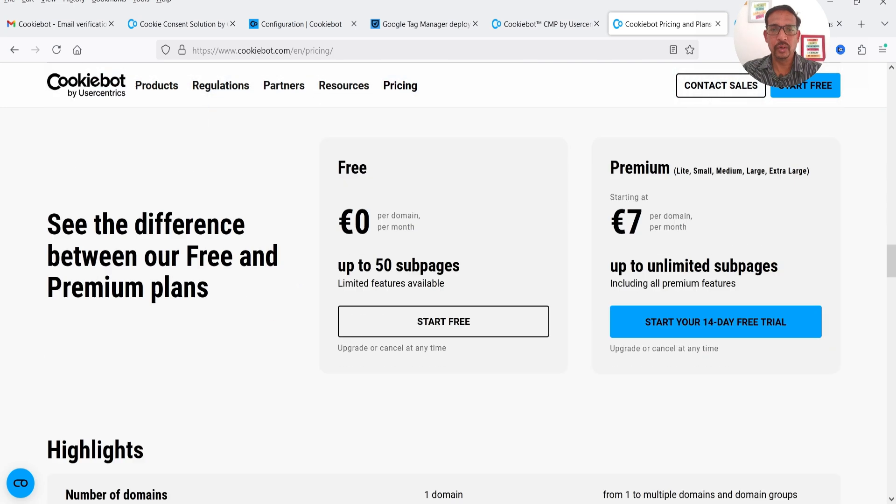
pyautogui.scroll(-6, 633, 270)
pyautogui.scroll(6, 635, 270)
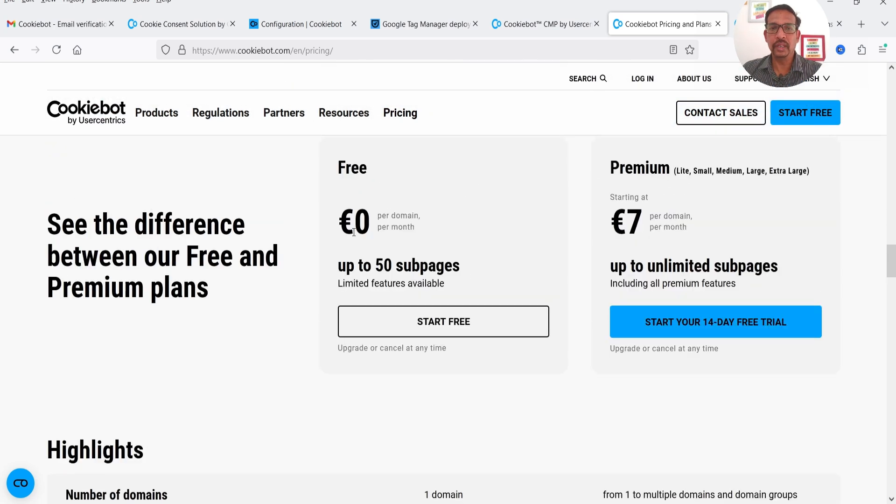
pyautogui.scroll(-6, 742, 230)
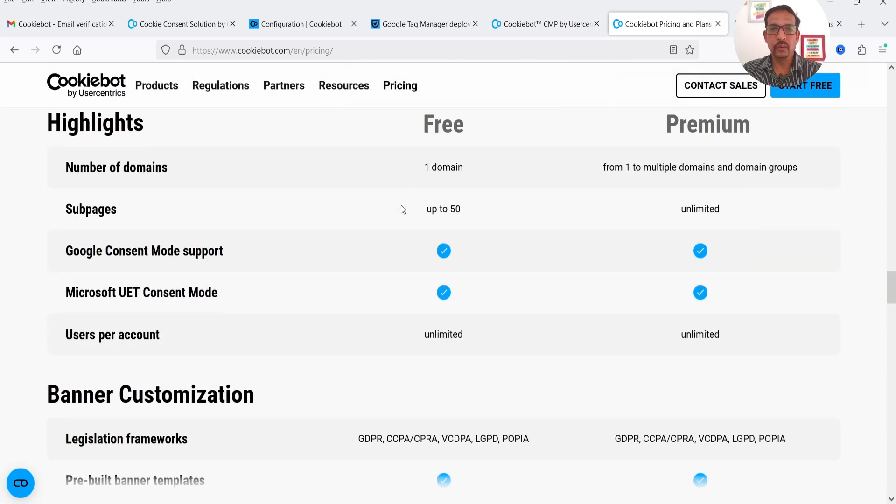
# Highlight the Free plan's 1 domain and 50 subpage limits, then scroll down to the FAQ
pyautogui.moveTo(422, 169); pyautogui.dragTo(472, 169)
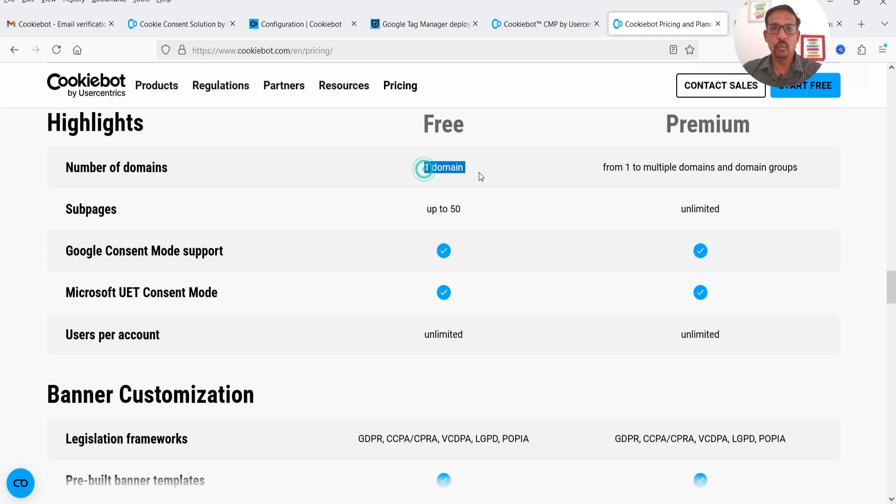
pyautogui.moveTo(424, 210); pyautogui.dragTo(476, 208)
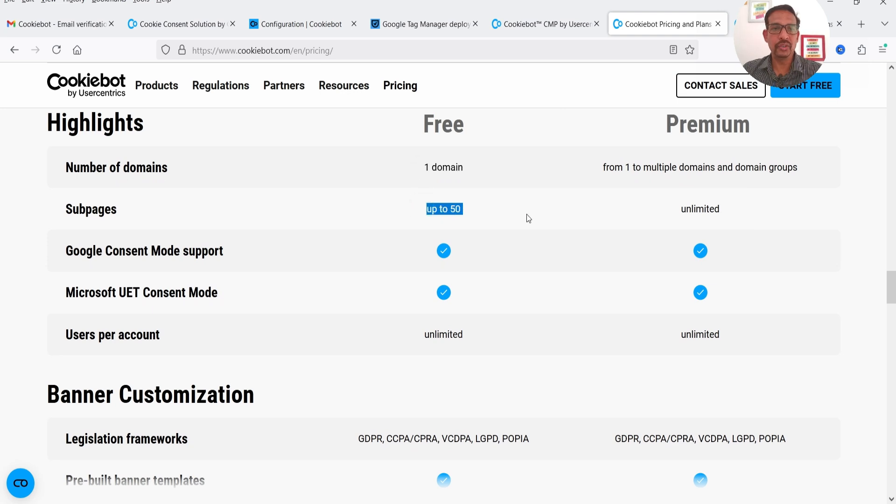
pyautogui.scroll(-1, 527, 218)
pyautogui.scroll(-2, 527, 218)
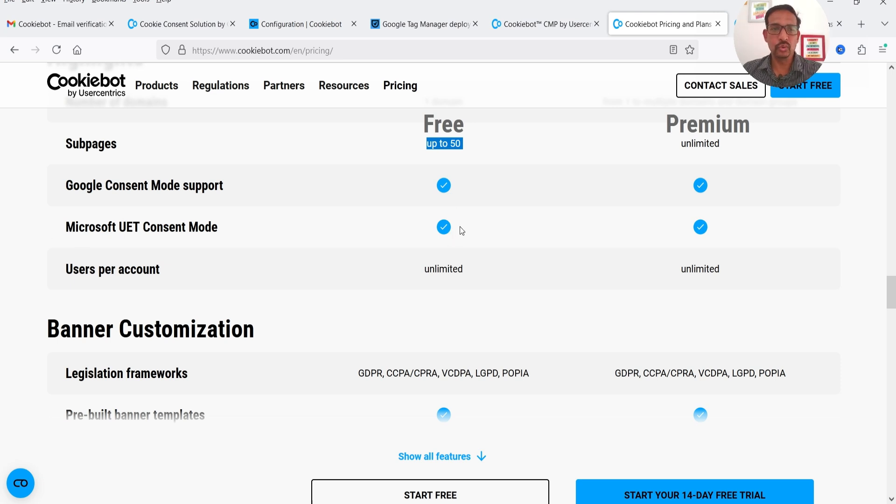
pyautogui.scroll(-5, 460, 227)
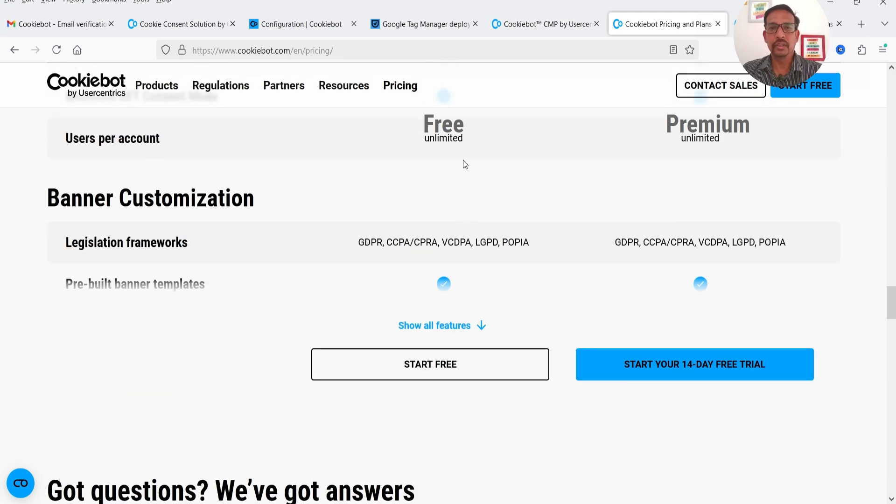
pyautogui.scroll(-8, 465, 179)
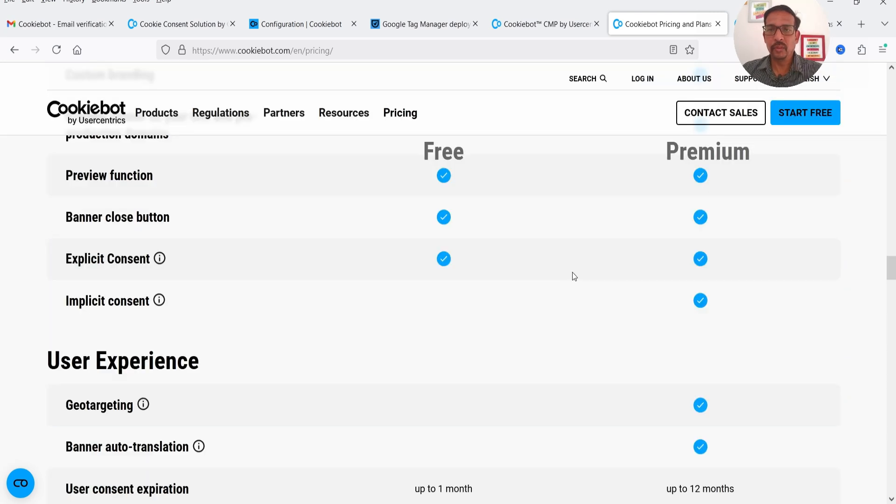
pyautogui.scroll(-14, 572, 273)
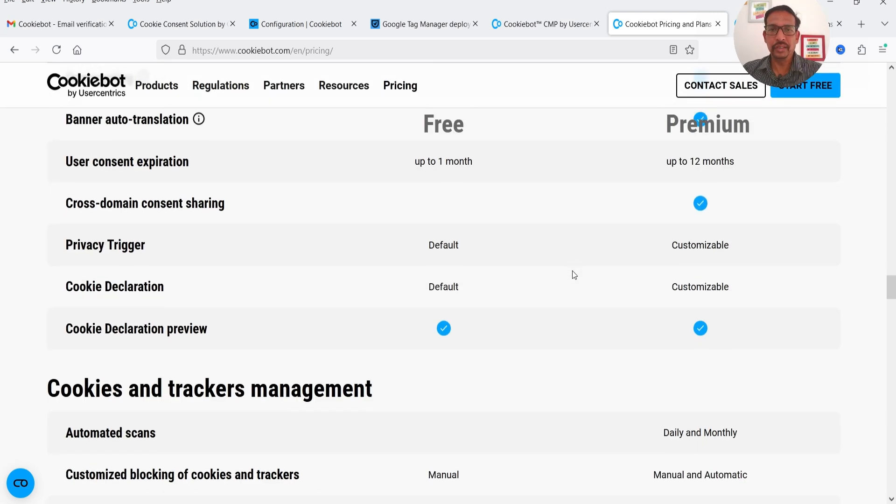
pyautogui.scroll(-20, 572, 275)
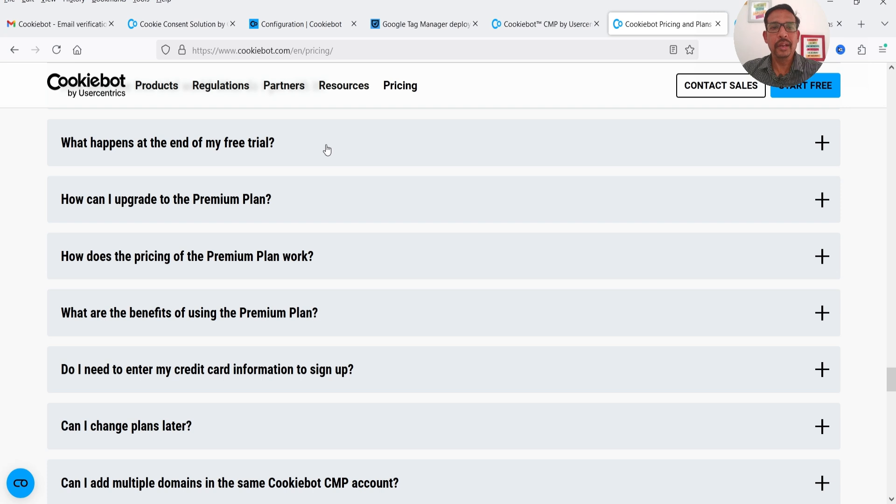
# Expand the FAQ answer 'What happens at the end of my free trial?' and read the following questions
pyautogui.click(326, 149)
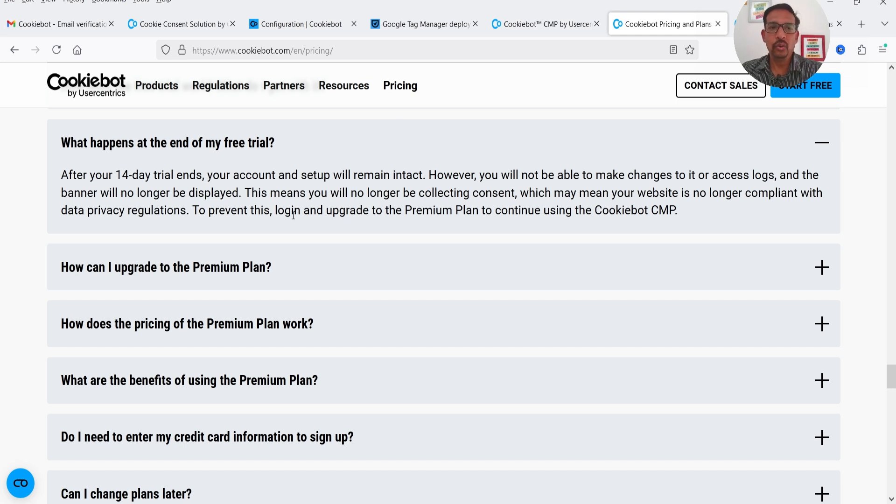
pyautogui.scroll(-4, 441, 215)
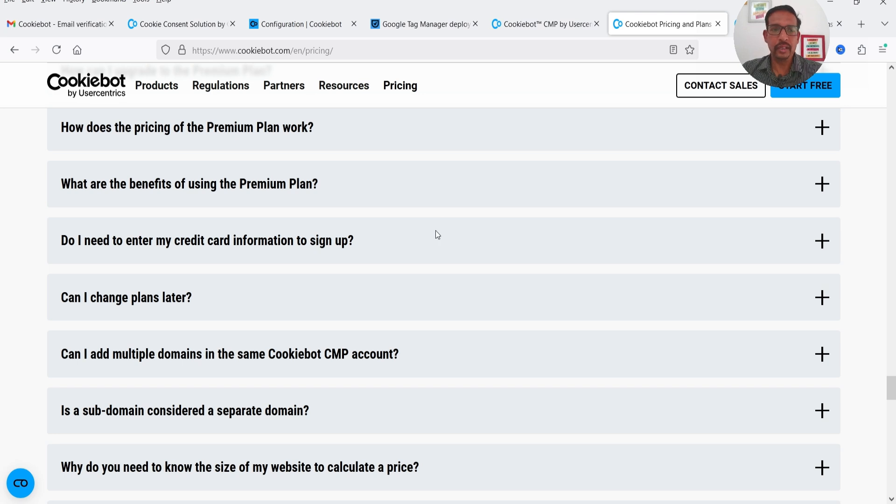
pyautogui.scroll(-5, 436, 233)
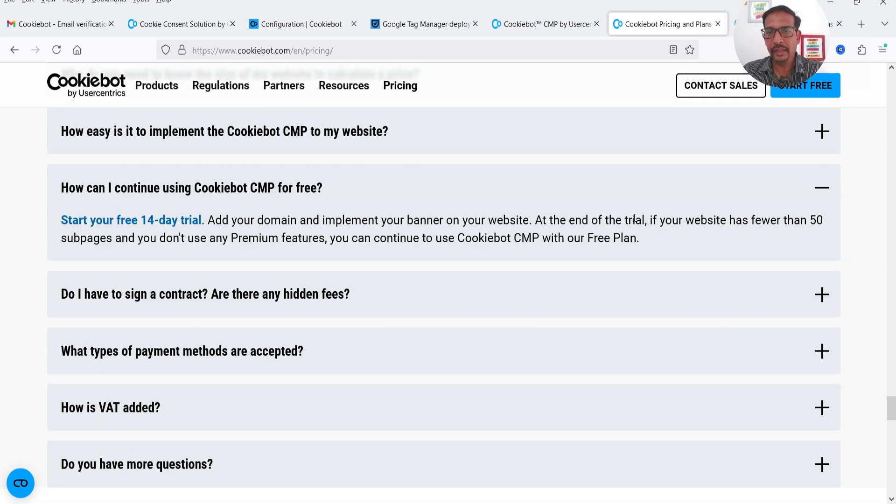